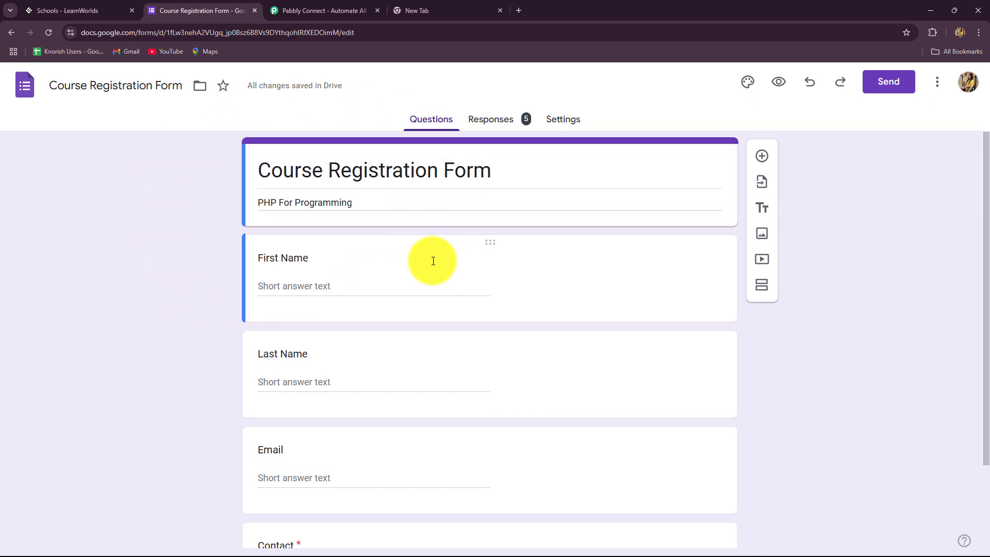
# Step: Move between the LearnWorlds, Pabbly Connect and form editor tabs, ending on the Course Registration Form editor
pyautogui.scroll(-2, 433, 260)
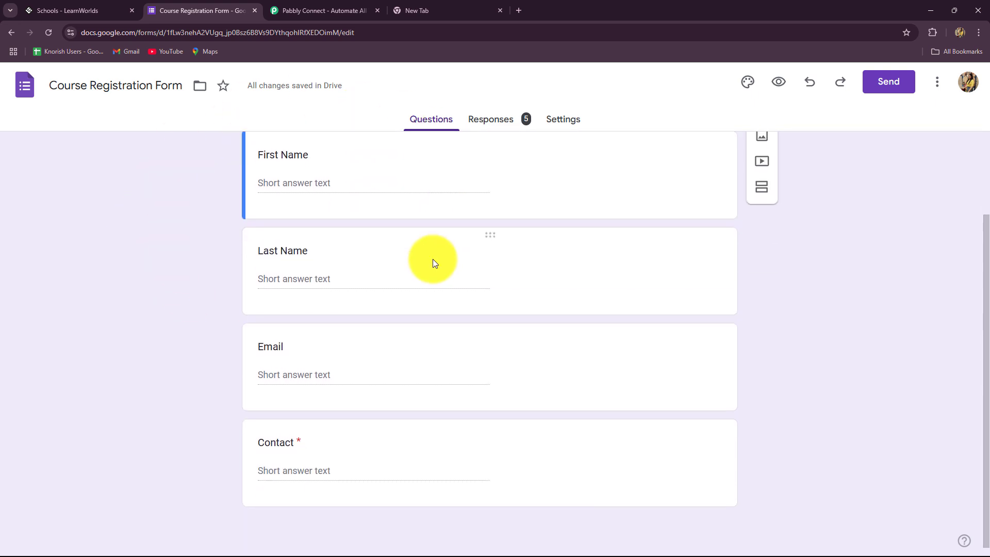
pyautogui.scroll(2, 433, 260)
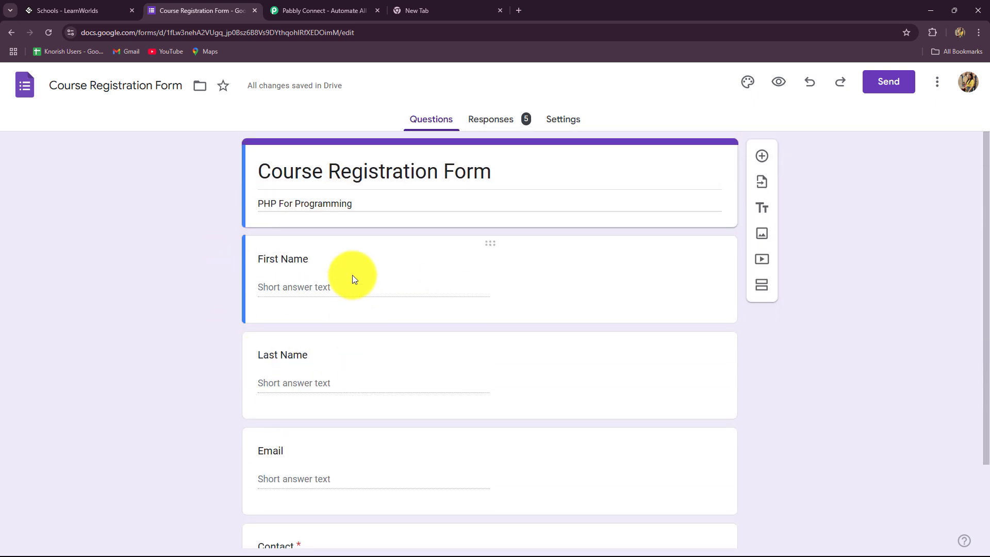
pyautogui.scroll(-2, 352, 275)
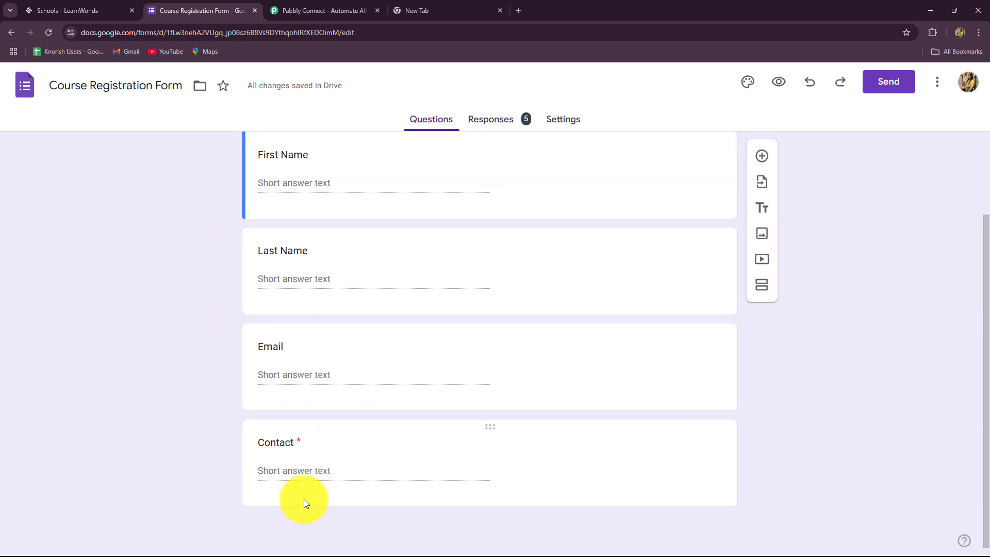
pyautogui.scroll(2, 184, 345)
pyautogui.scroll(-2, 184, 345)
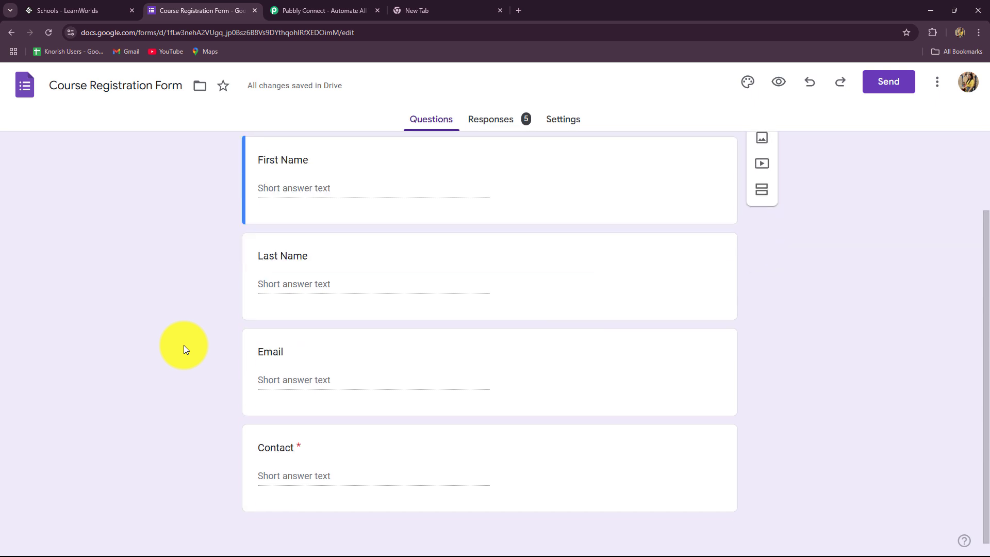
pyautogui.click(83, 6)
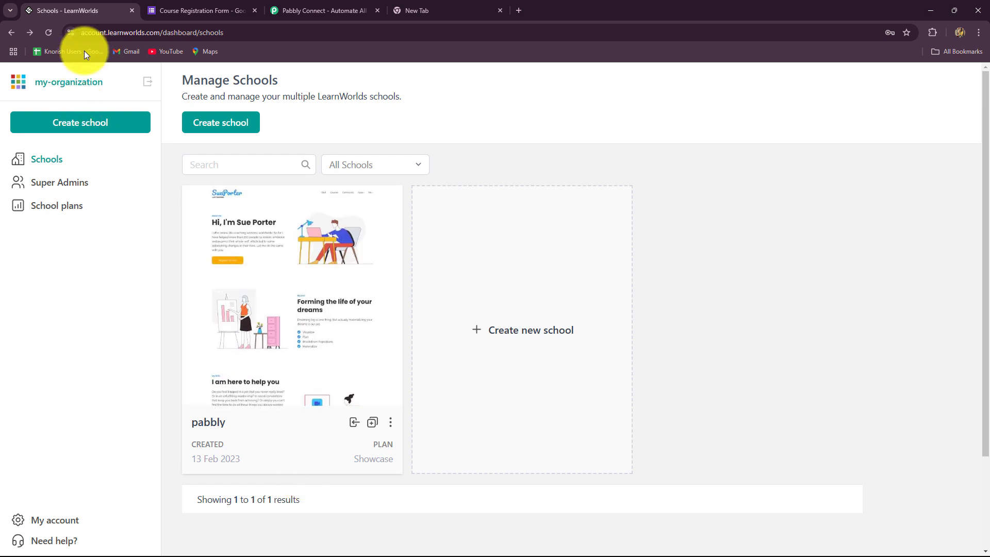
pyautogui.click(170, 10)
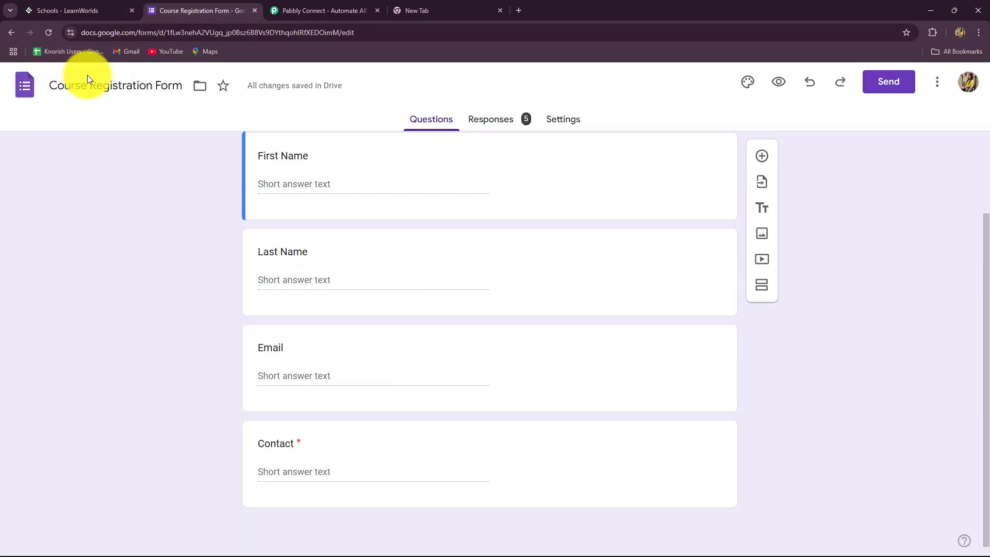
pyautogui.click(73, 9)
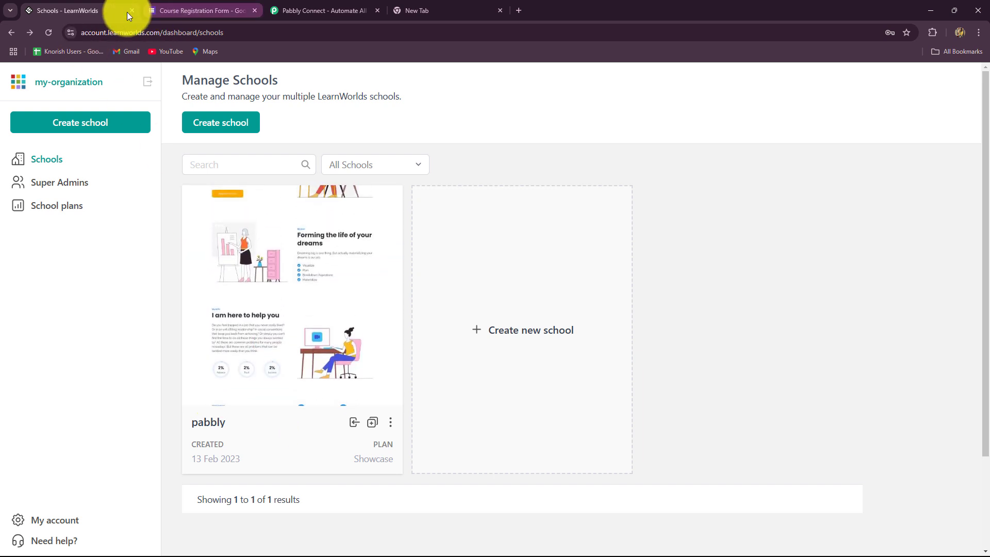
pyautogui.click(320, 15)
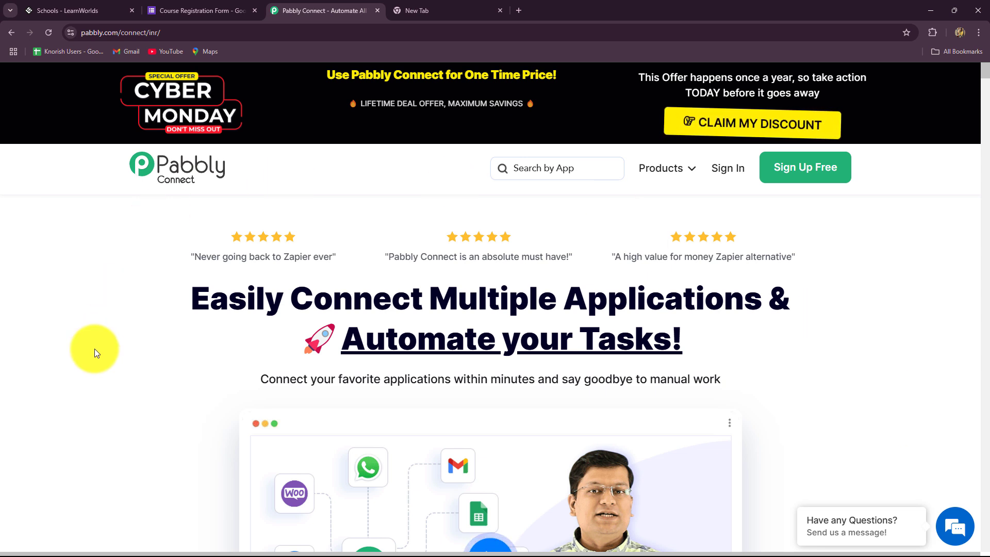
pyautogui.click(180, 6)
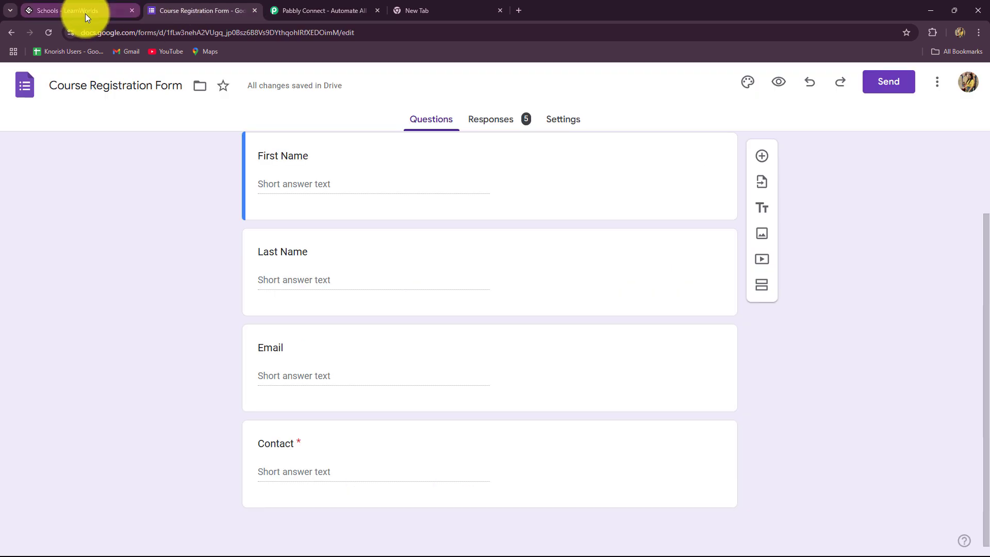
pyautogui.click(85, 11)
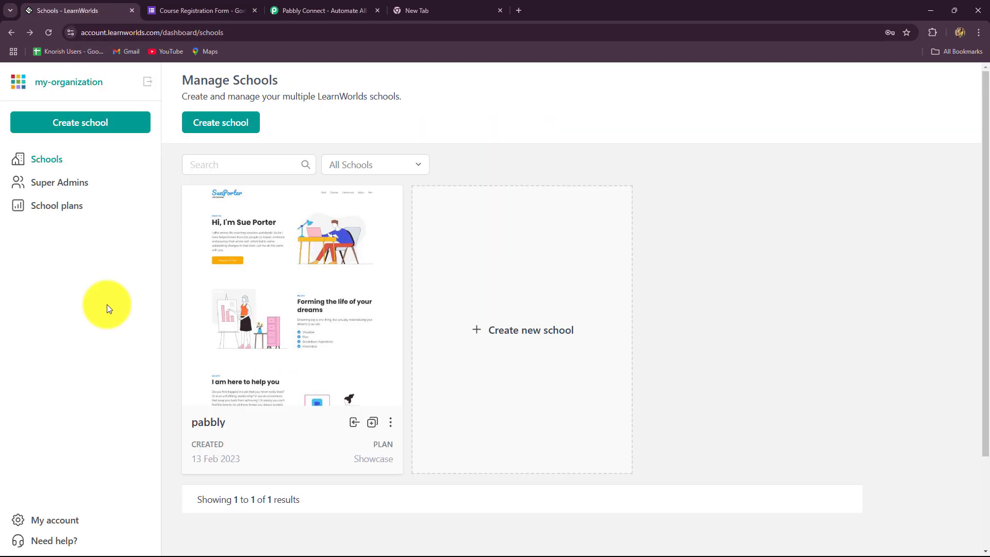
pyautogui.click(326, 7)
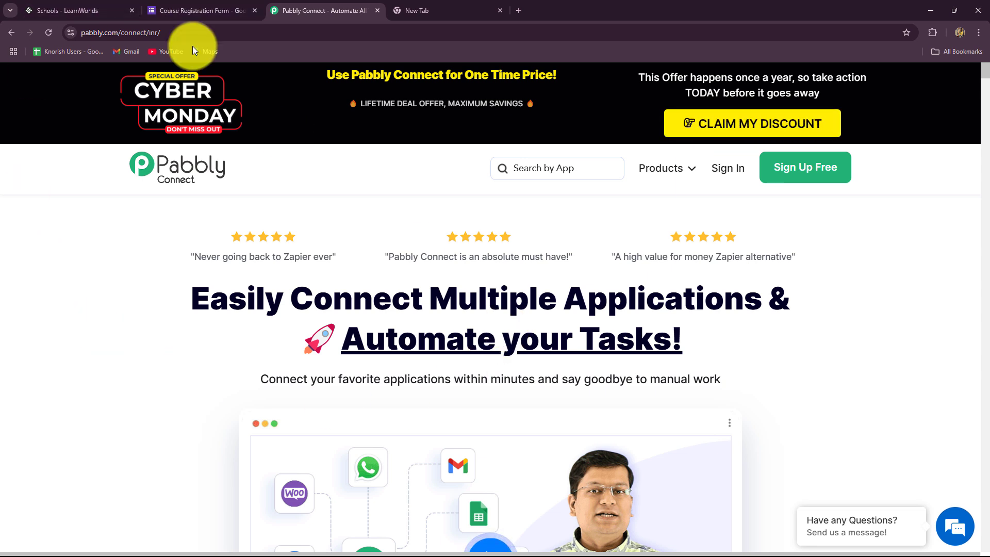
pyautogui.click(183, 10)
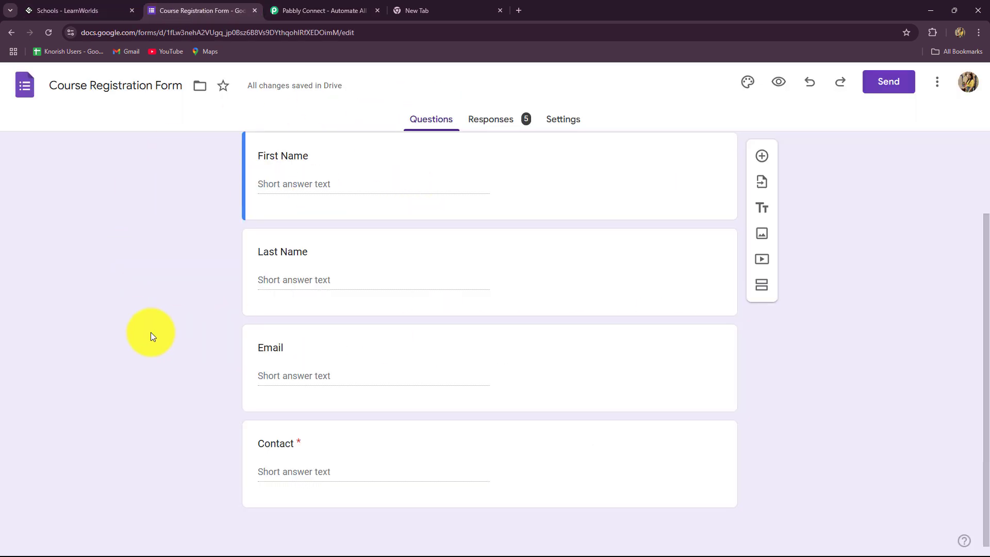
pyautogui.scroll(2, 151, 333)
pyautogui.scroll(-2, 150, 334)
pyautogui.scroll(1, 150, 333)
pyautogui.scroll(1, 151, 336)
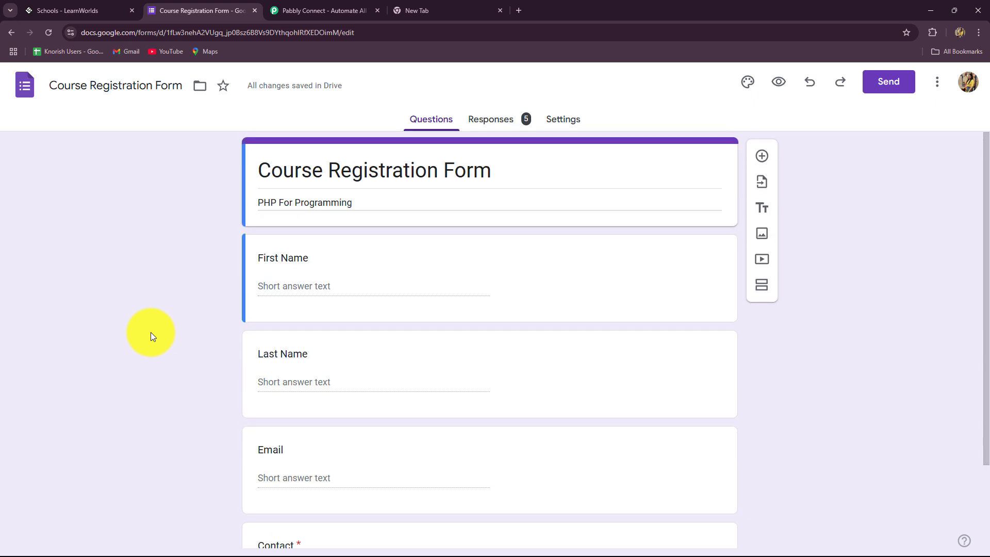
pyautogui.click(80, 10)
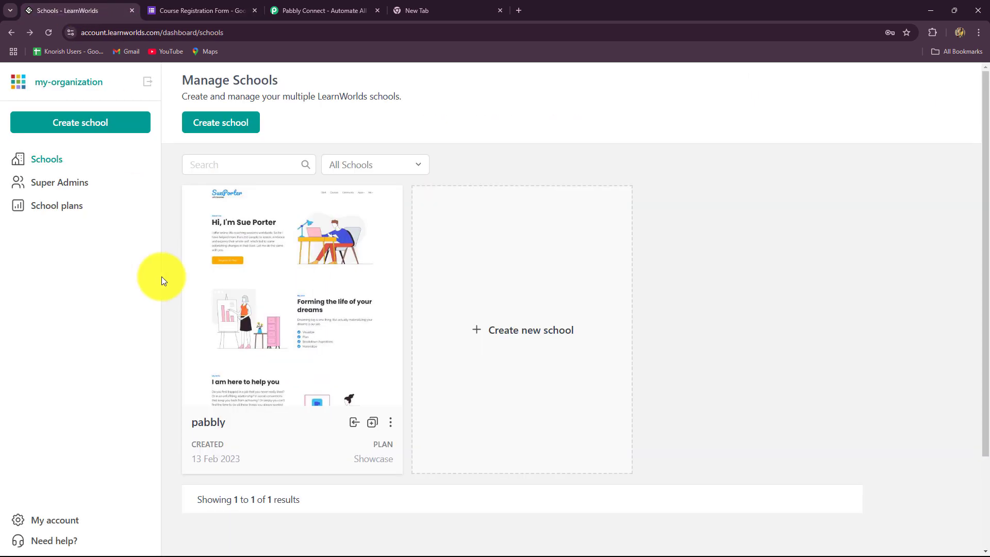
pyautogui.click(200, 10)
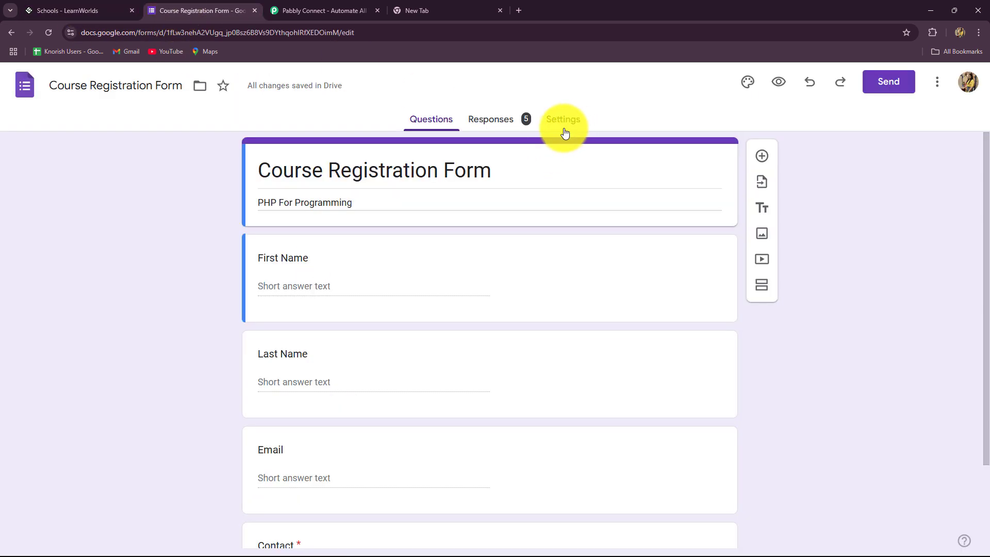
pyautogui.scroll(-2, 261, 297)
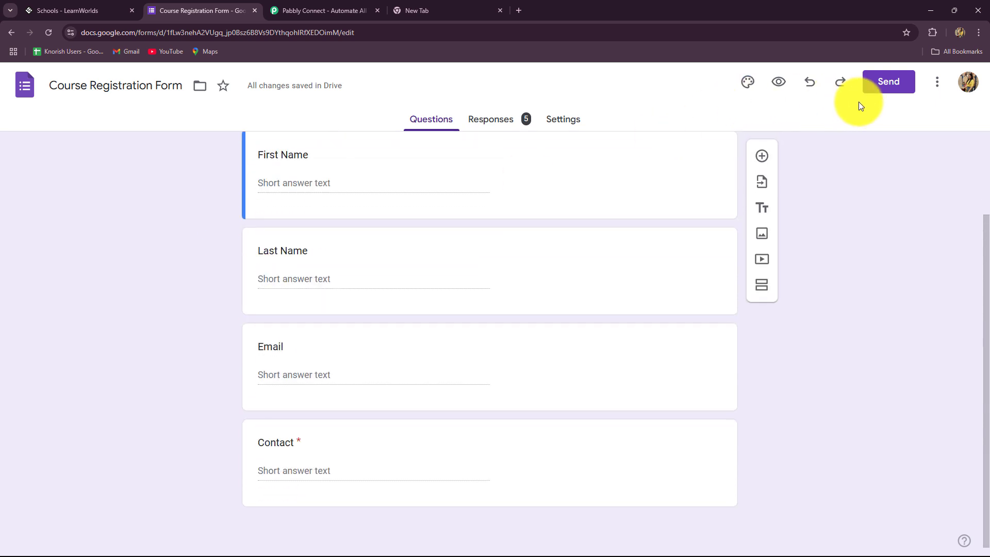
# Step: Copy the form's shortened Send link and load it in a fresh browser tab
pyautogui.click(886, 83)
pyautogui.click(445, 202)
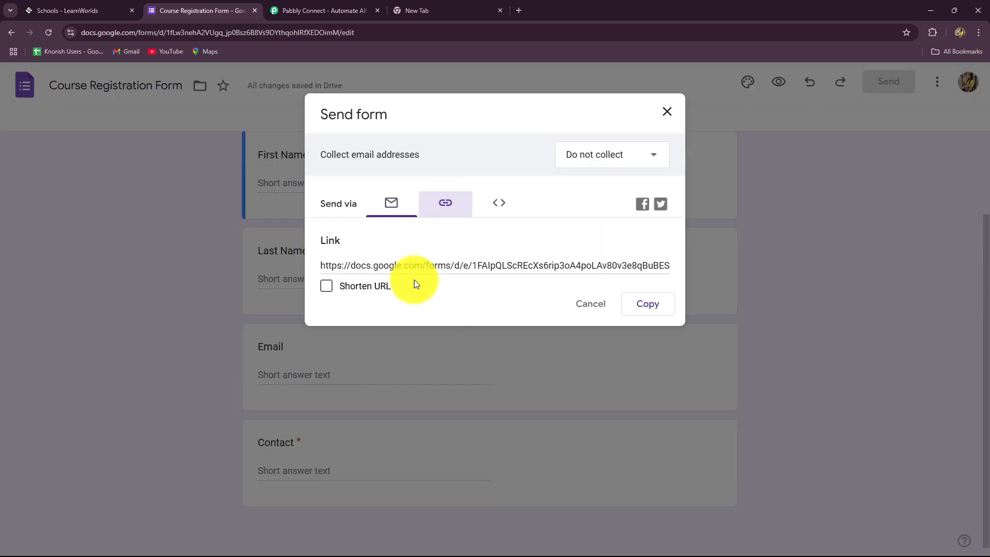
pyautogui.click(328, 286)
pyautogui.click(648, 304)
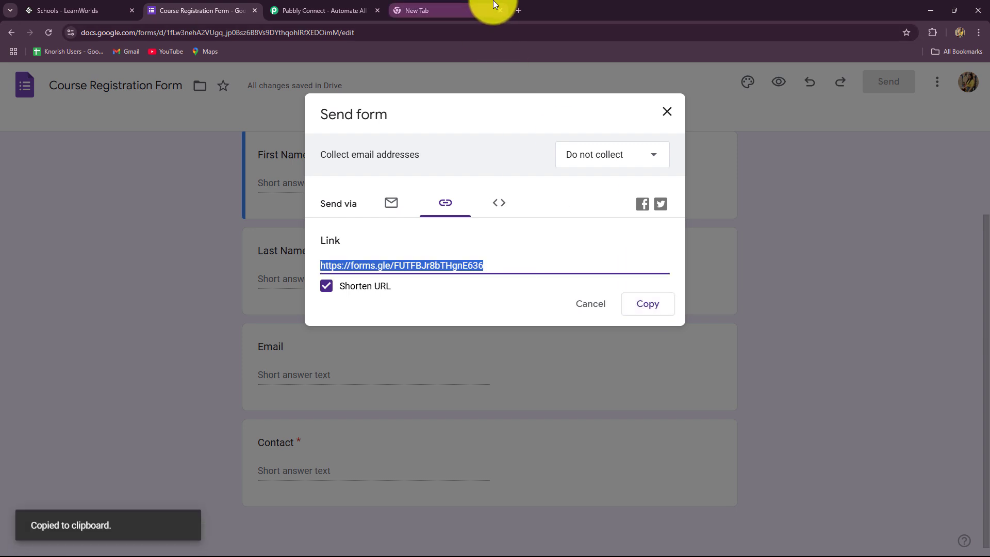
pyautogui.click(479, 5)
pyautogui.hotkey('ctrl', 'v')
pyautogui.press('Return')
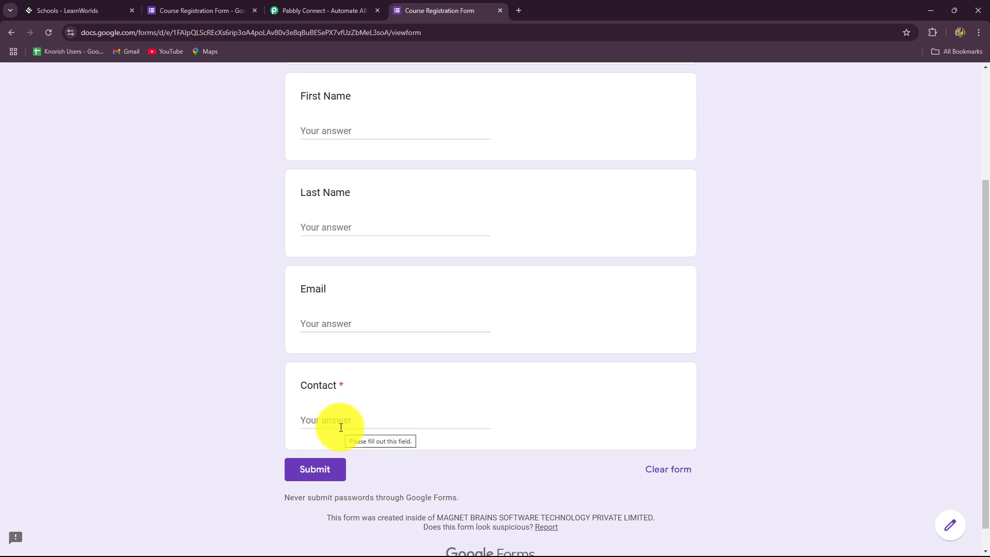
# Step: Enter First Name 'New' and Last Name 'Student' on the registration form
pyautogui.click(334, 135)
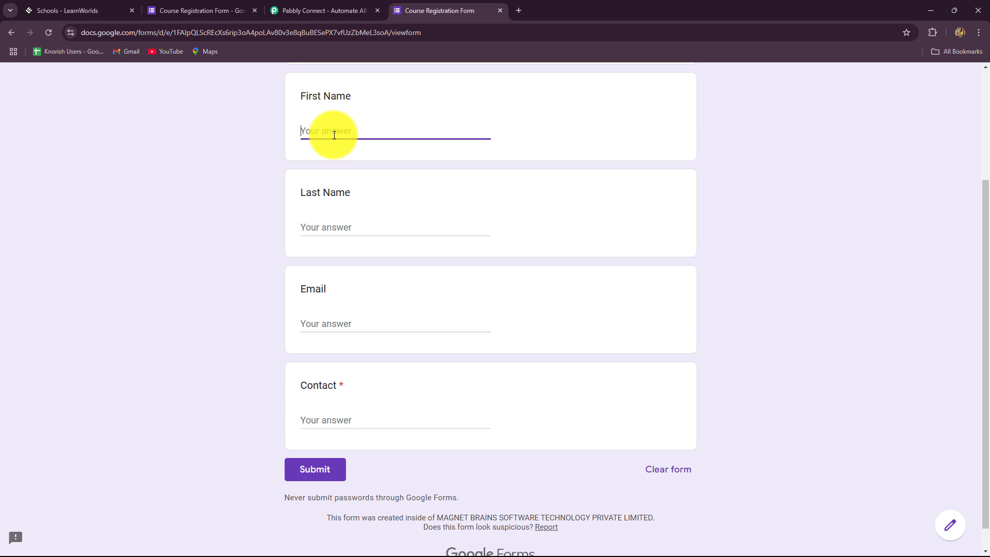
pyautogui.press('capslock')
pyautogui.write('N')
pyautogui.press('capslock')
pyautogui.write('ew')
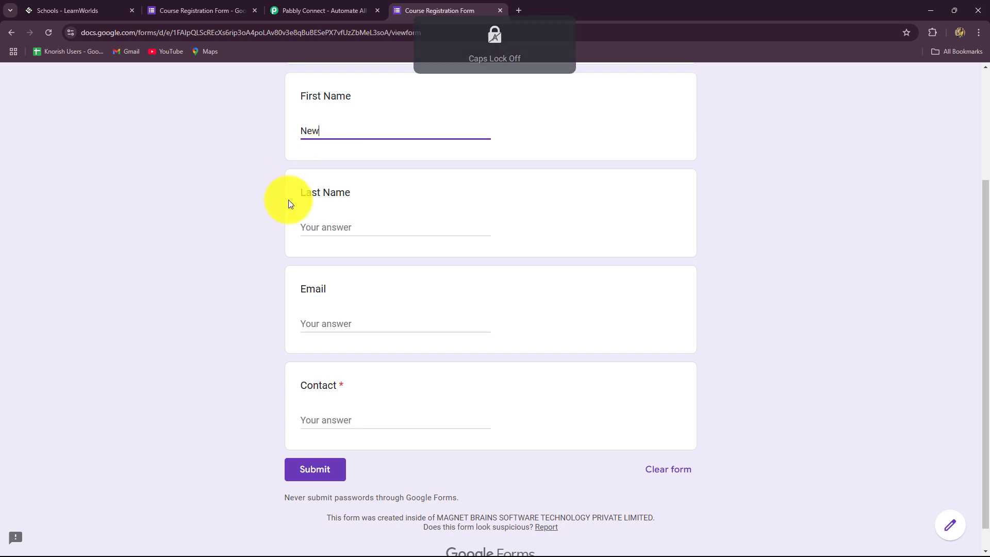
pyautogui.click(316, 226)
pyautogui.press('capslock')
pyautogui.write('S')
pyautogui.press('capslock')
pyautogui.write('tu')
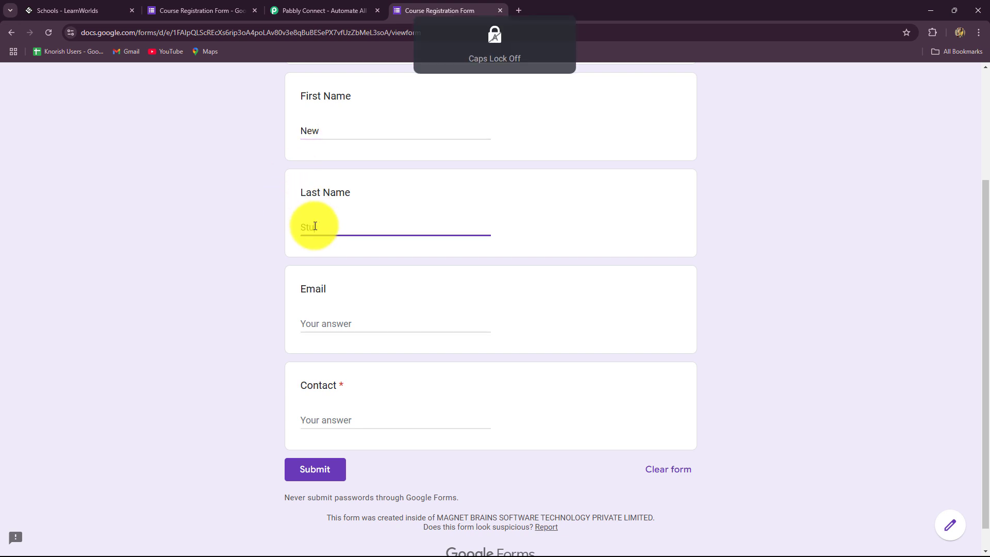
pyautogui.write('dent')
# Step: Fill in the test email address and contact number, submit the response, and return to LearnWorlds
pyautogui.click(351, 327)
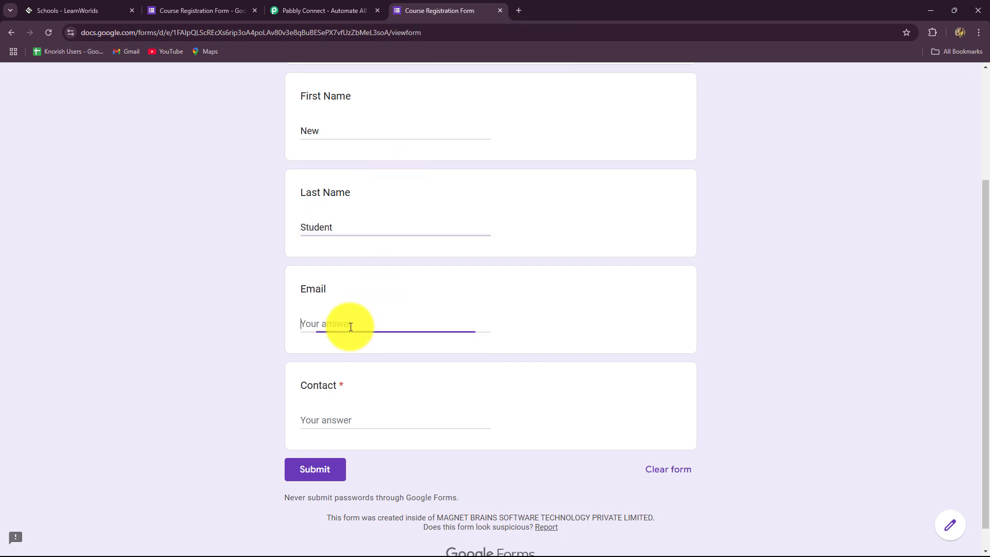
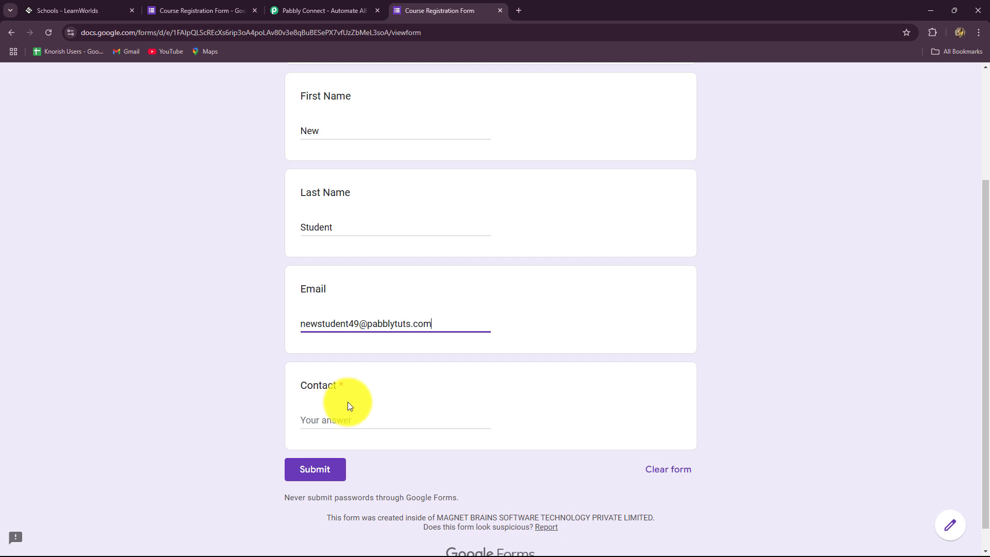
pyautogui.click(346, 421)
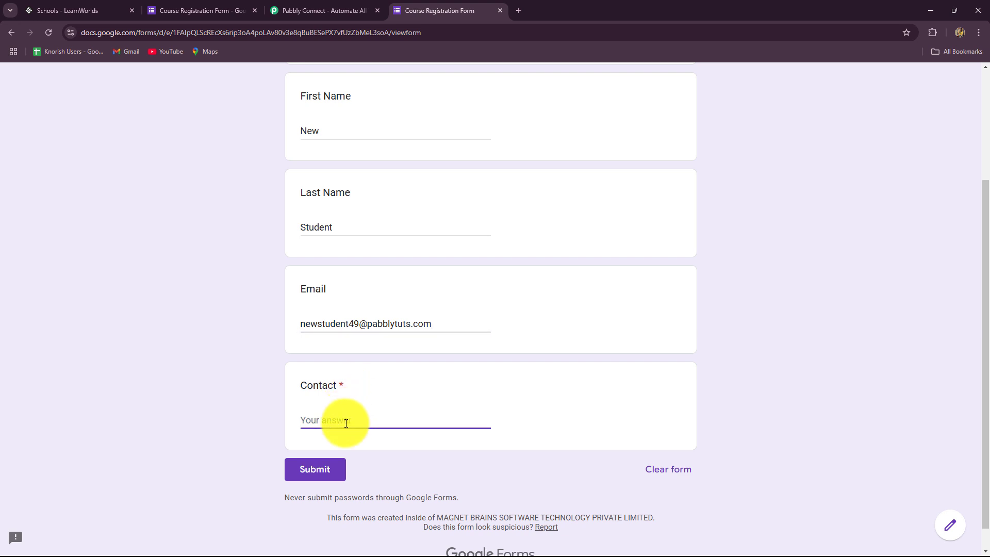
pyautogui.click(316, 469)
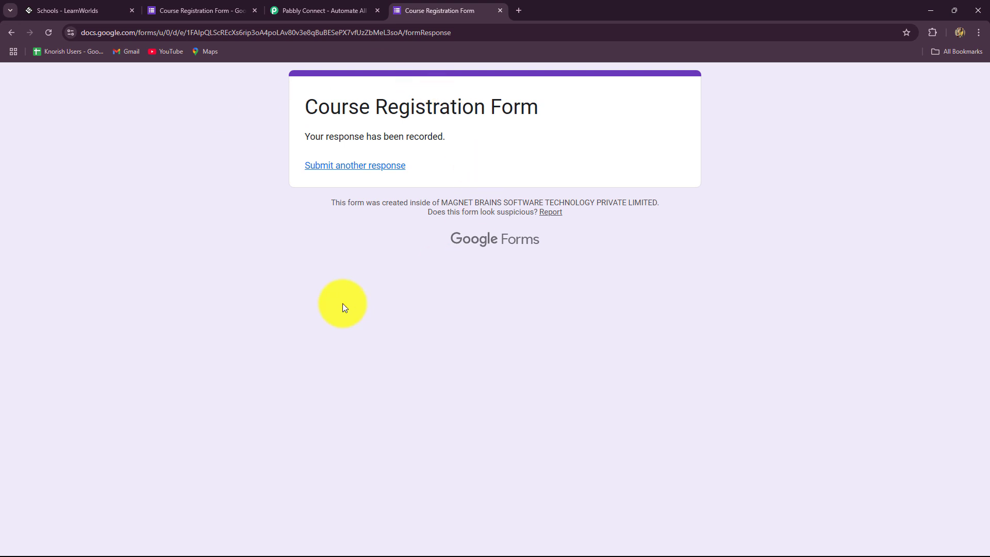
pyautogui.click(78, 9)
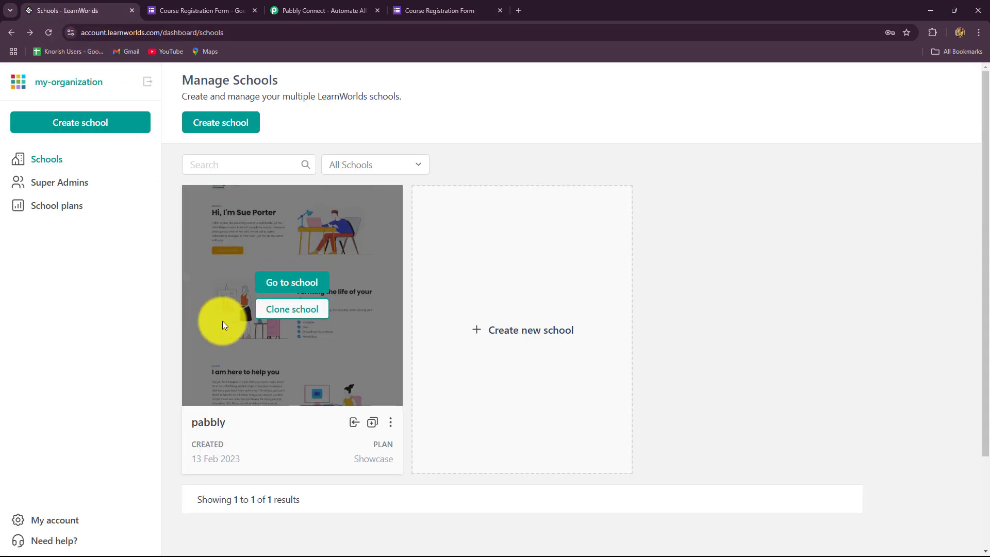
# Step: Open the pabbly school, view New Student's details under Users, then switch to the form's responses
pyautogui.click(287, 281)
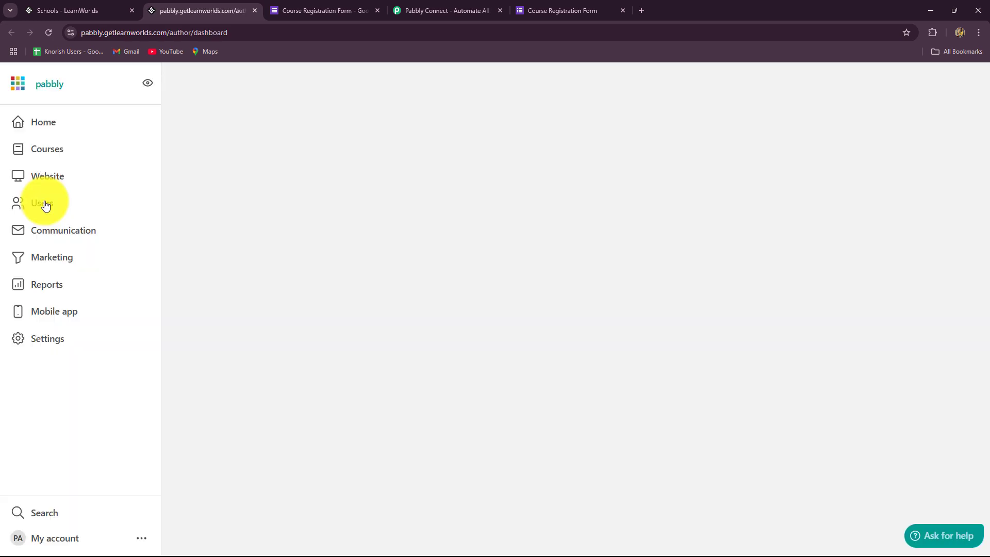
pyautogui.click(37, 233)
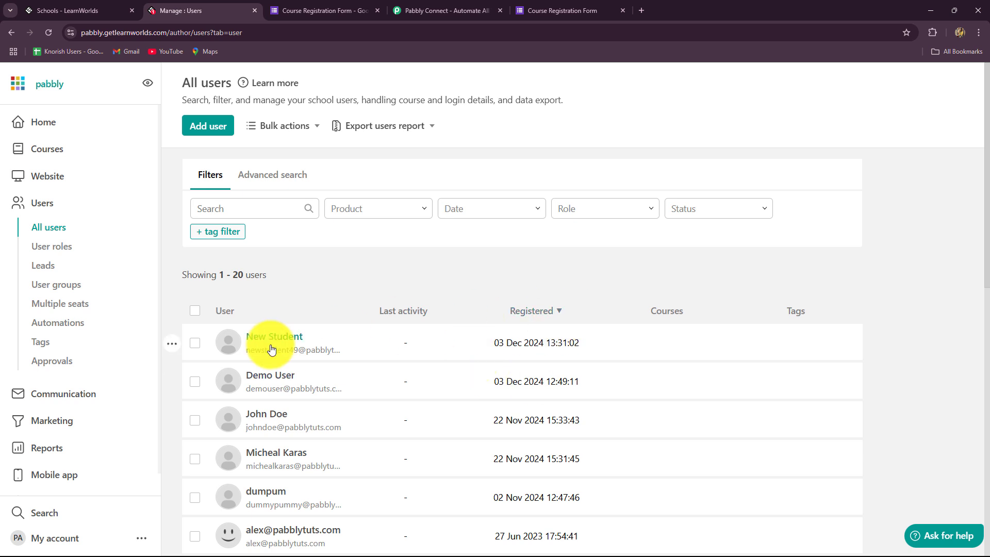
pyautogui.click(282, 339)
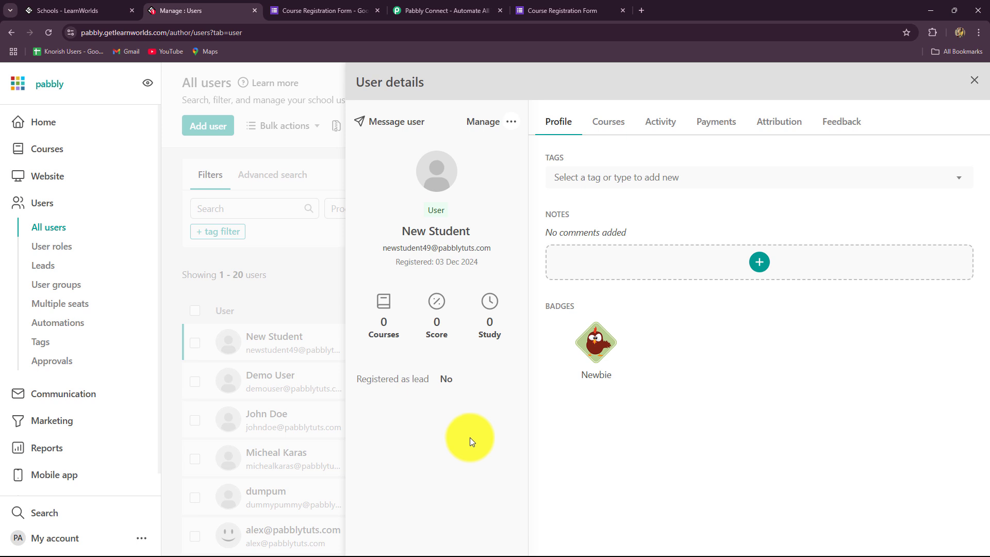
pyautogui.click(308, 7)
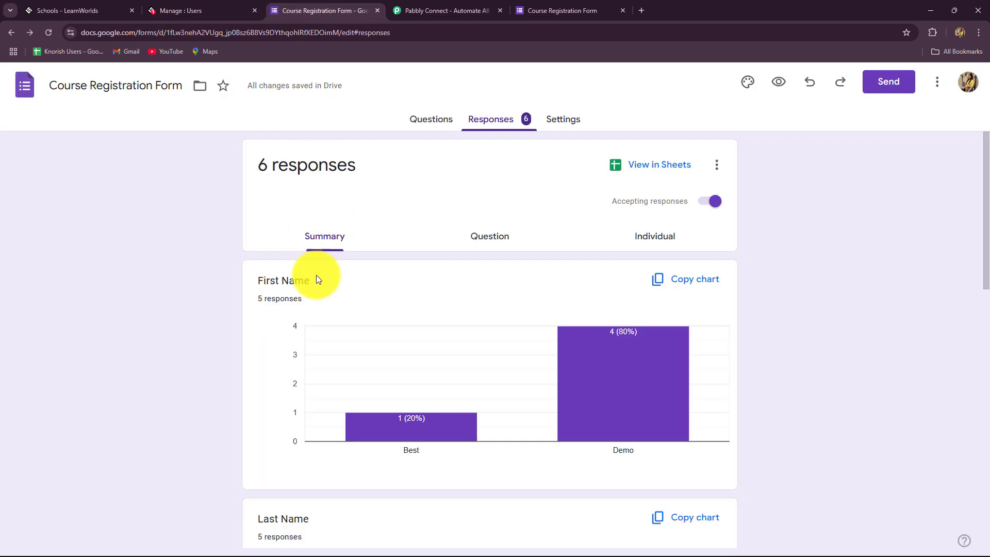
# Step: Switch to the Pabbly Connect website tab and point out its address and homepage headline
pyautogui.click(53, 6)
pyautogui.click(442, 7)
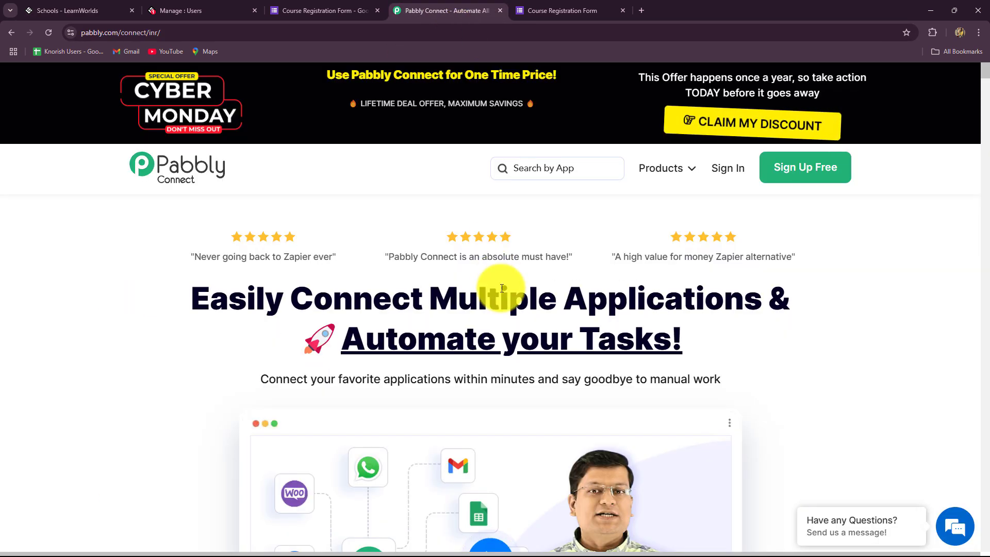
pyautogui.click(177, 33)
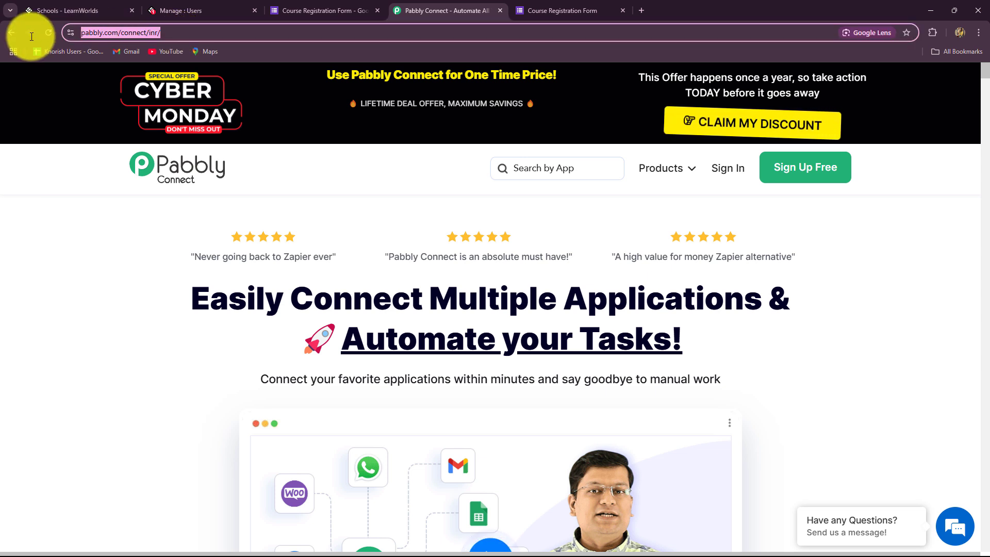
pyautogui.click(114, 208)
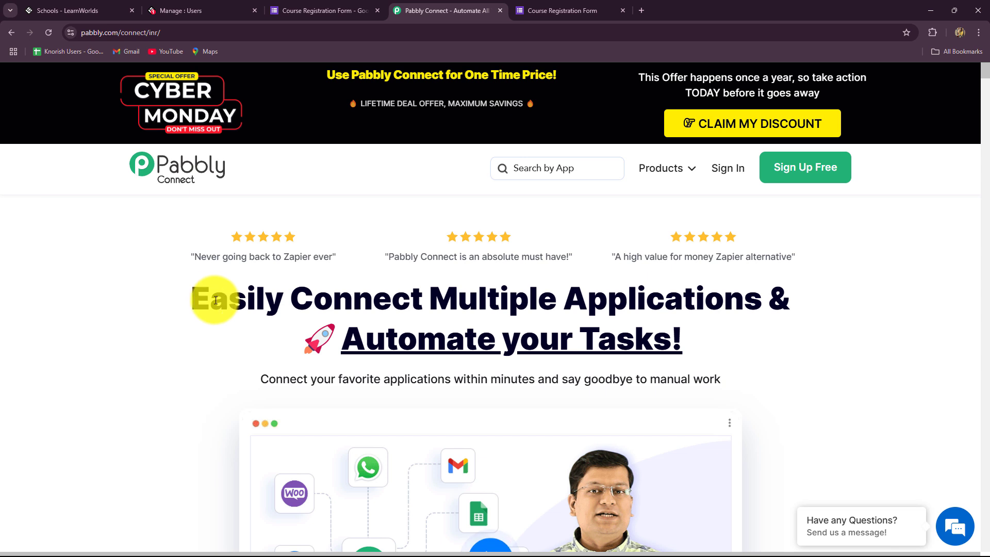
pyautogui.moveTo(210, 299); pyautogui.dragTo(740, 365)
pyautogui.click(212, 239)
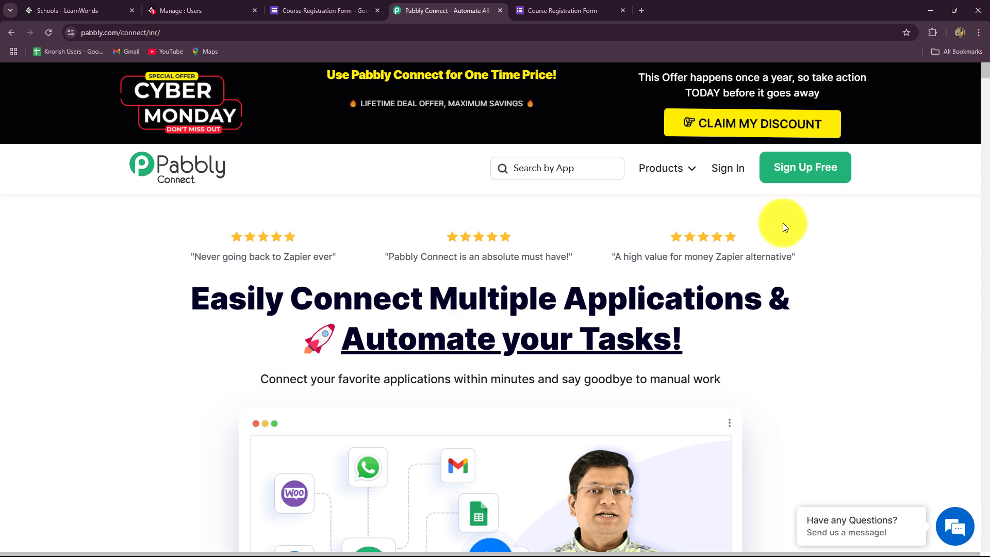
# Step: Go to the Pabbly sign-in and open Pabbly Connect in a new tab from the apps list
pyautogui.click(726, 172)
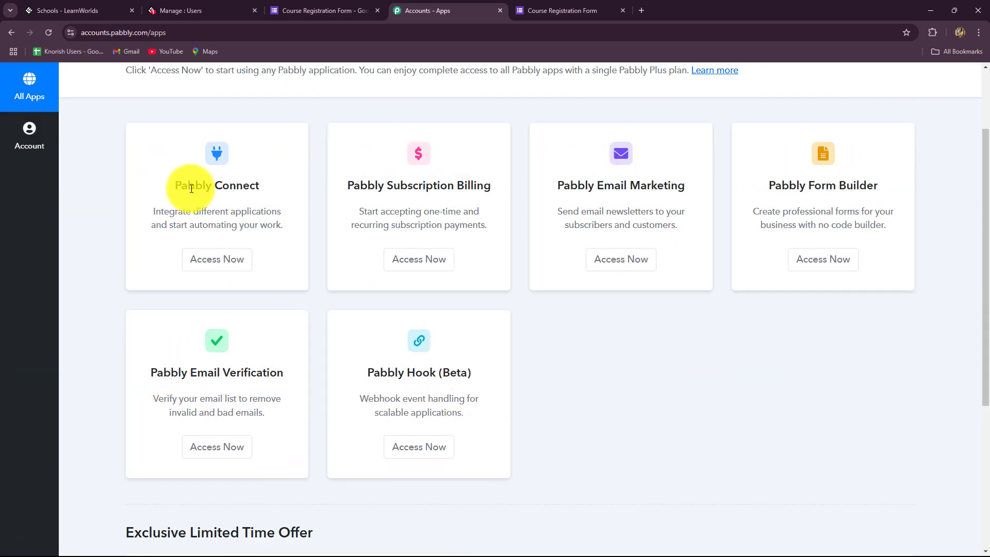
pyautogui.moveTo(168, 183); pyautogui.dragTo(222, 250)
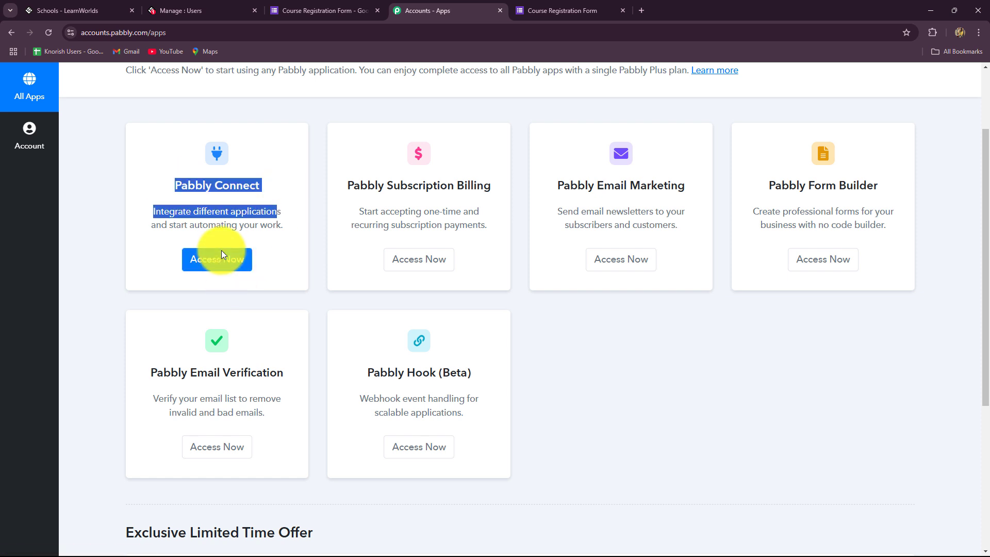
pyautogui.click(221, 253)
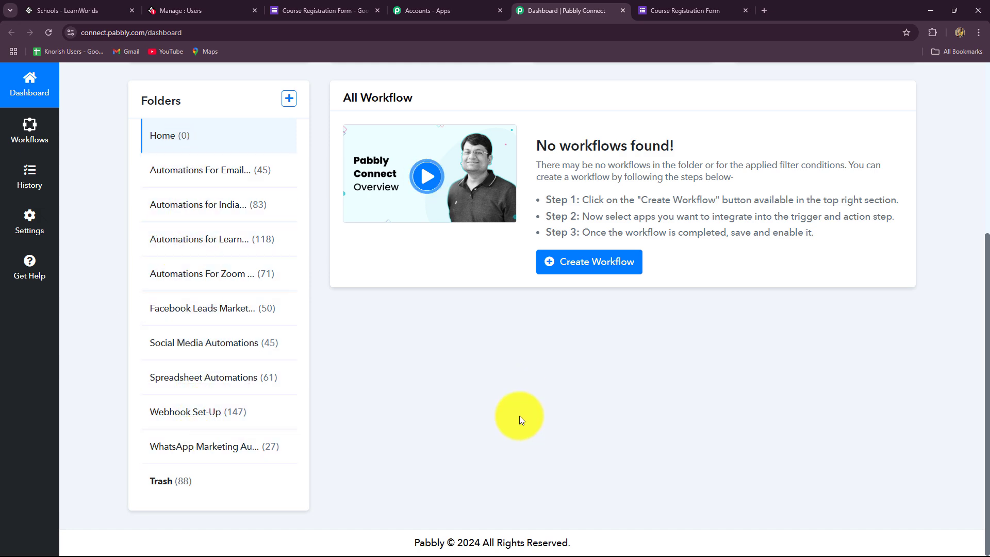
pyautogui.scroll(5, 518, 415)
# Step: Paste the name 'Create LearnWorlds User on Google Forms Submission', choose the Automations for Learning Management folder, and create it
pyautogui.click(879, 187)
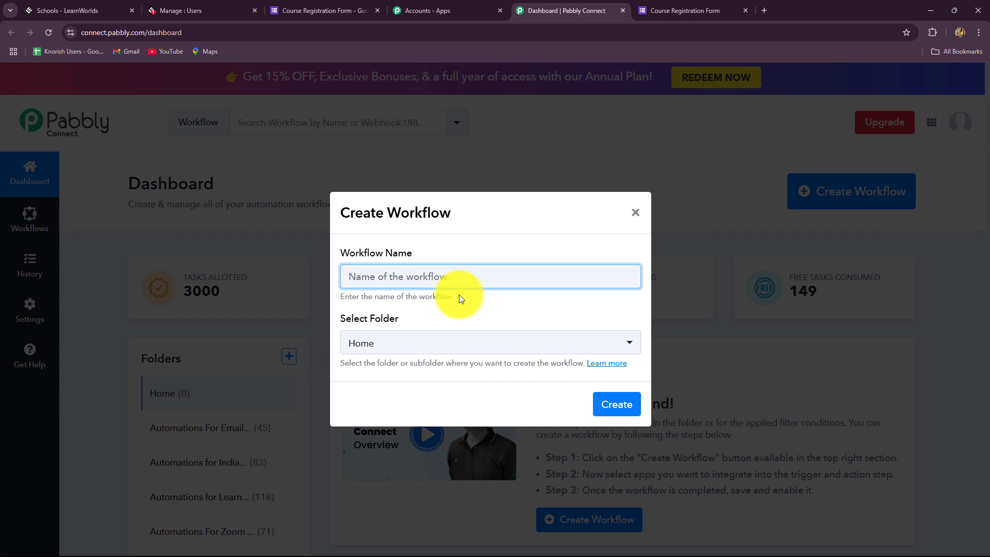
pyautogui.hotkey('ctrl', 'v')
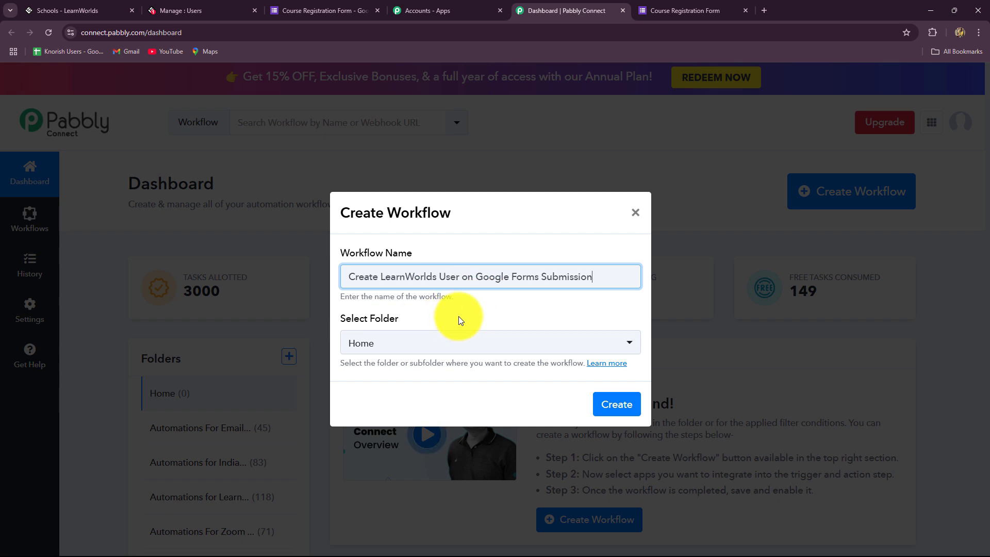
pyautogui.click(459, 342)
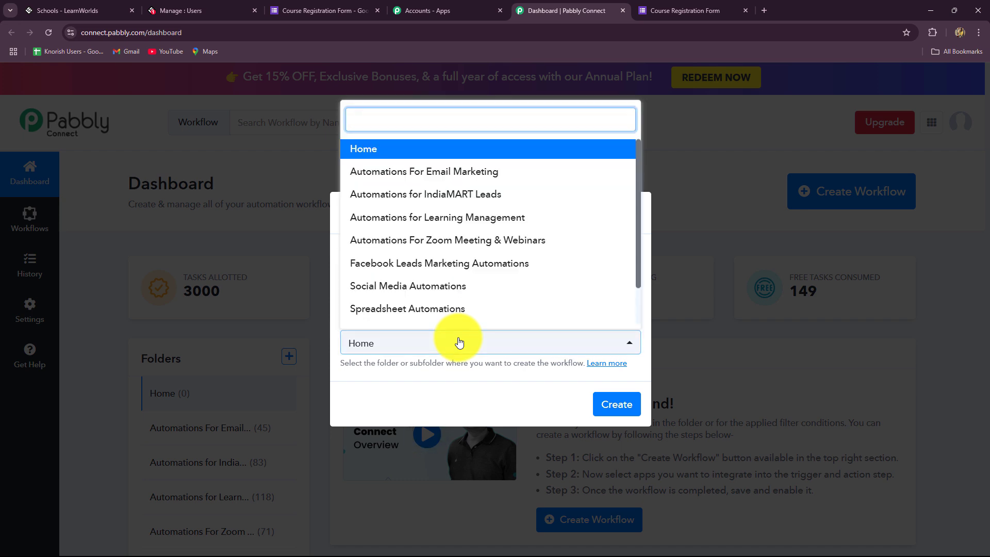
pyautogui.scroll(-1, 449, 271)
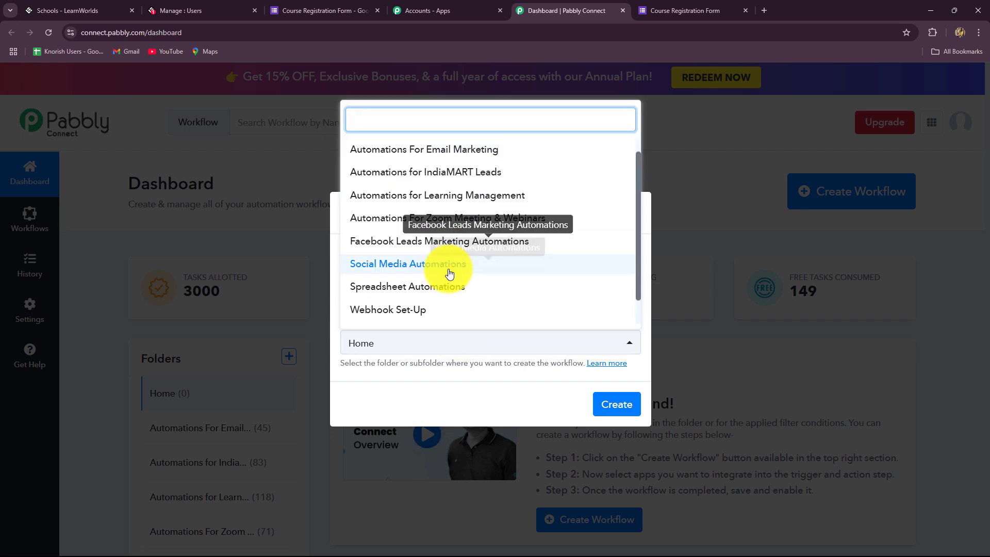
pyautogui.scroll(1, 449, 273)
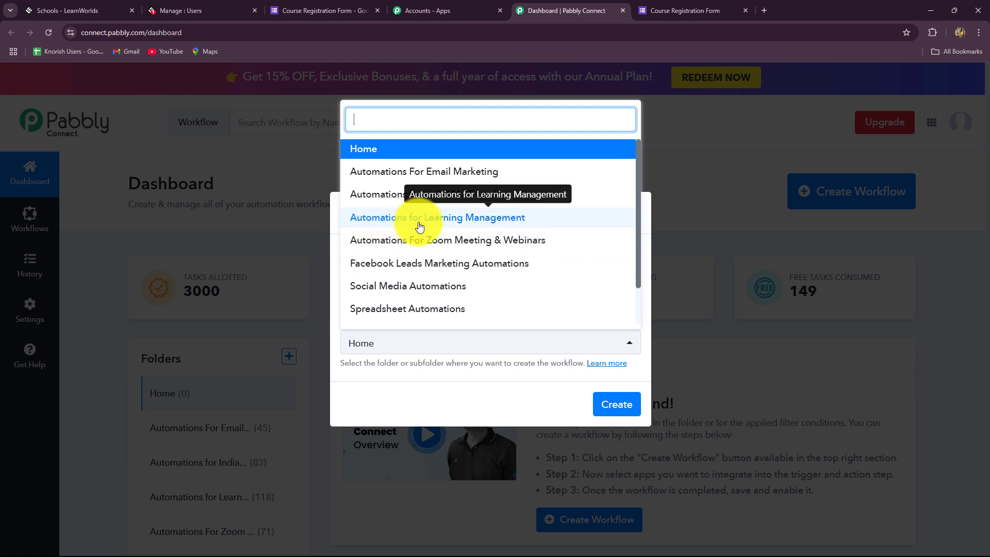
pyautogui.click(364, 219)
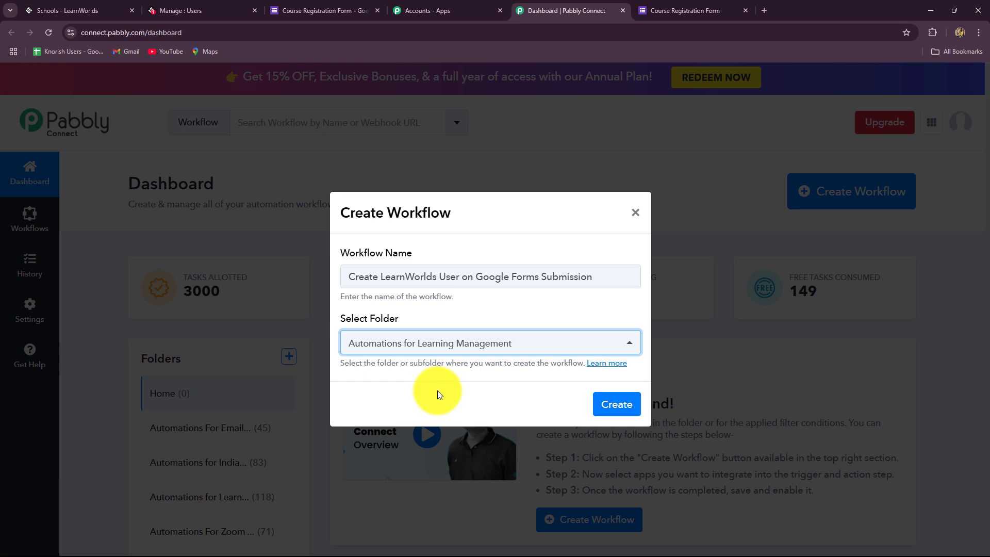
pyautogui.click(616, 402)
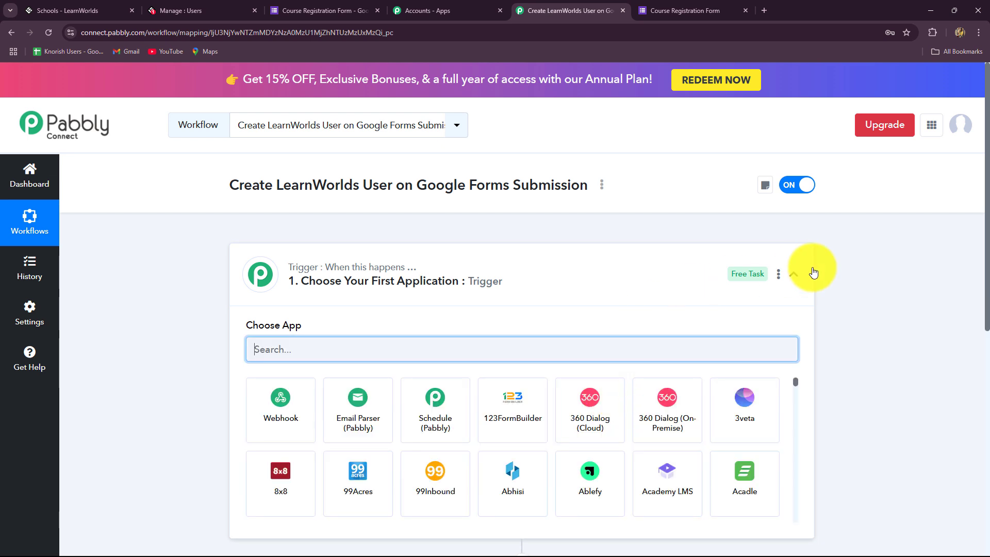
# Step: Collapse the trigger step's Choose App panel and scroll to show the blank action step
pyautogui.click(789, 277)
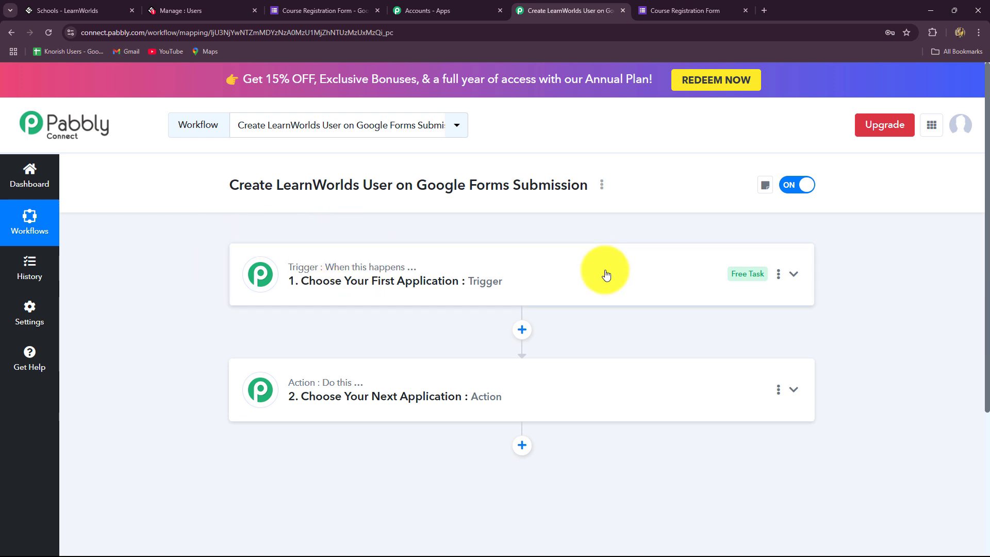
pyautogui.scroll(-1, 604, 273)
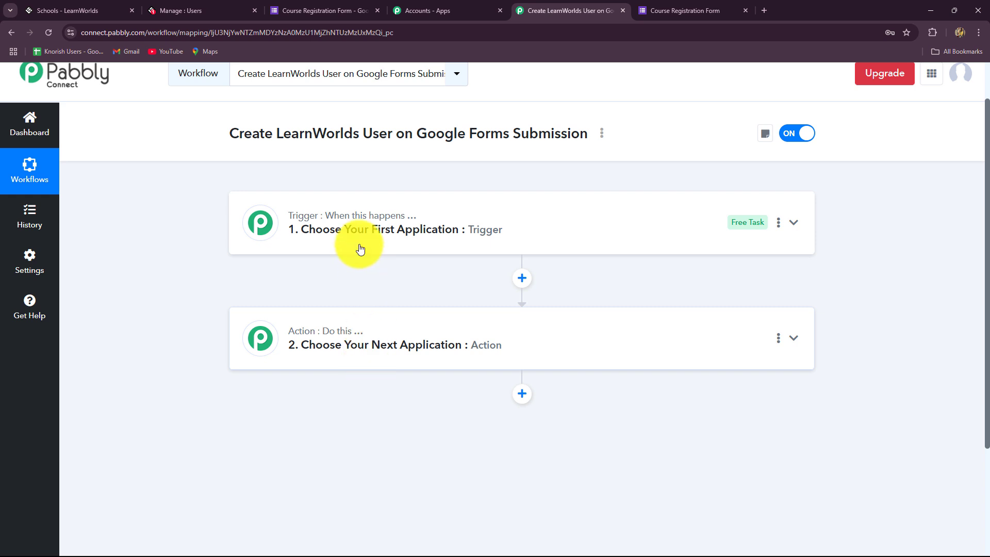
# Step: Search 'Goog' in the trigger's app list and pick Google Forms
pyautogui.click(304, 222)
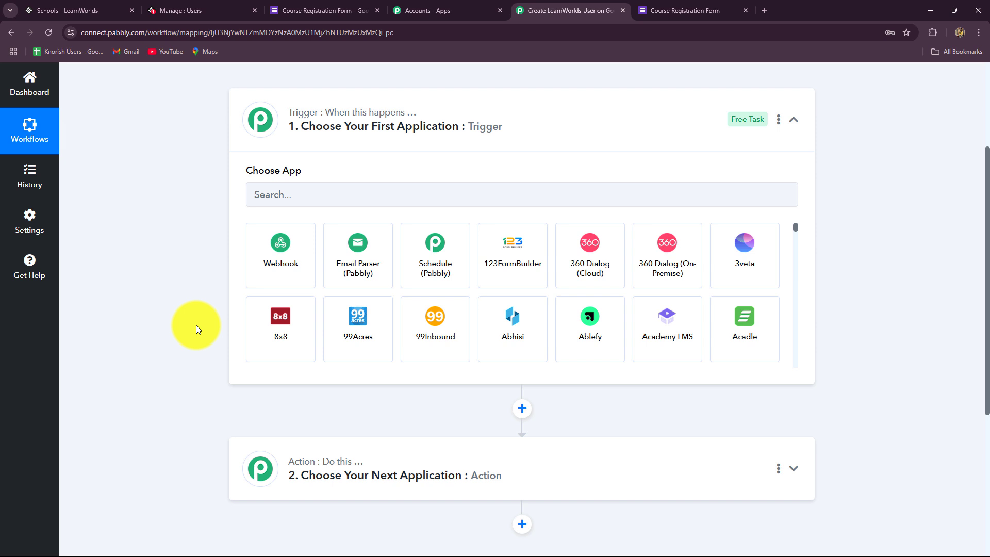
pyautogui.scroll(1, 240, 287)
pyautogui.click(287, 251)
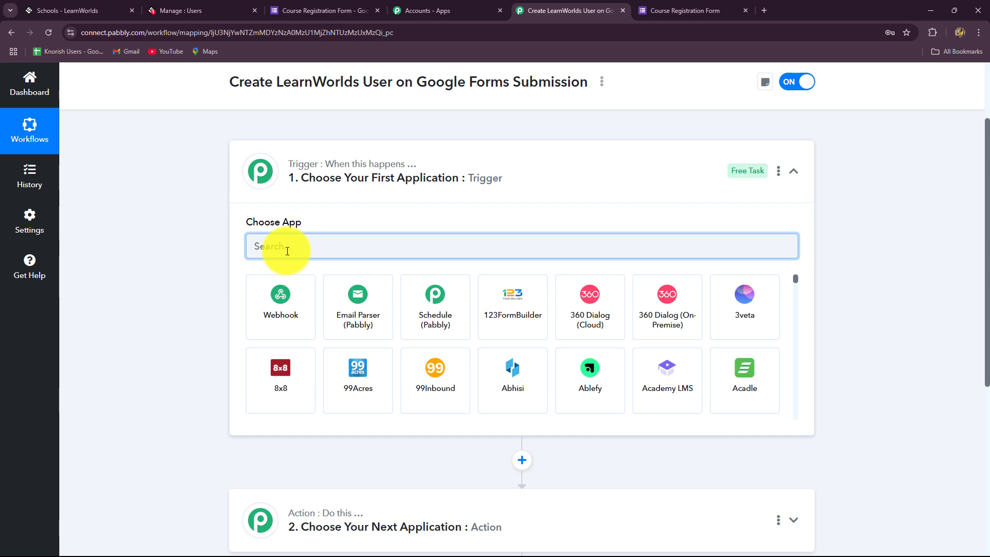
pyautogui.write('Goog')
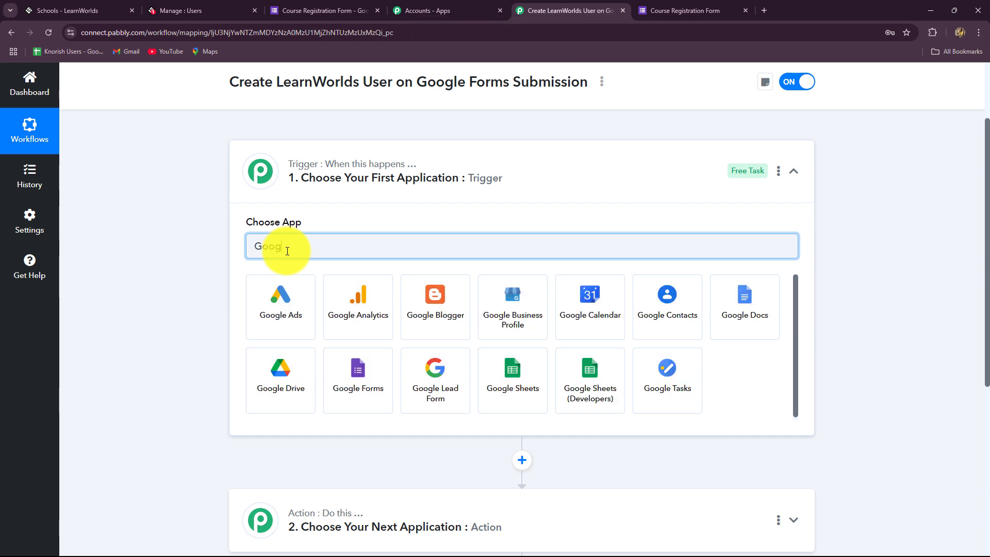
pyautogui.click(330, 404)
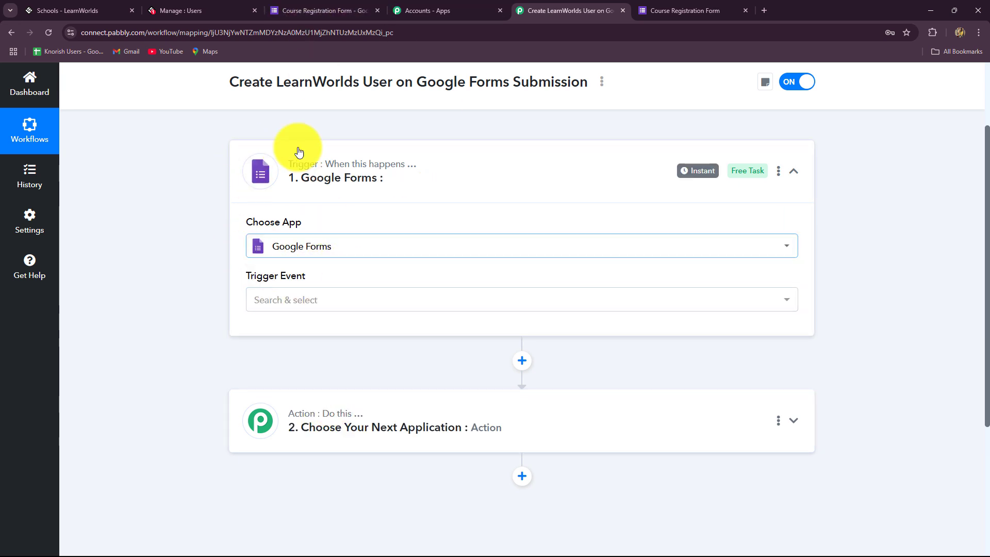
# Step: Review the Course Registration Form's questions, then return to open the trigger event choices
pyautogui.click(320, 10)
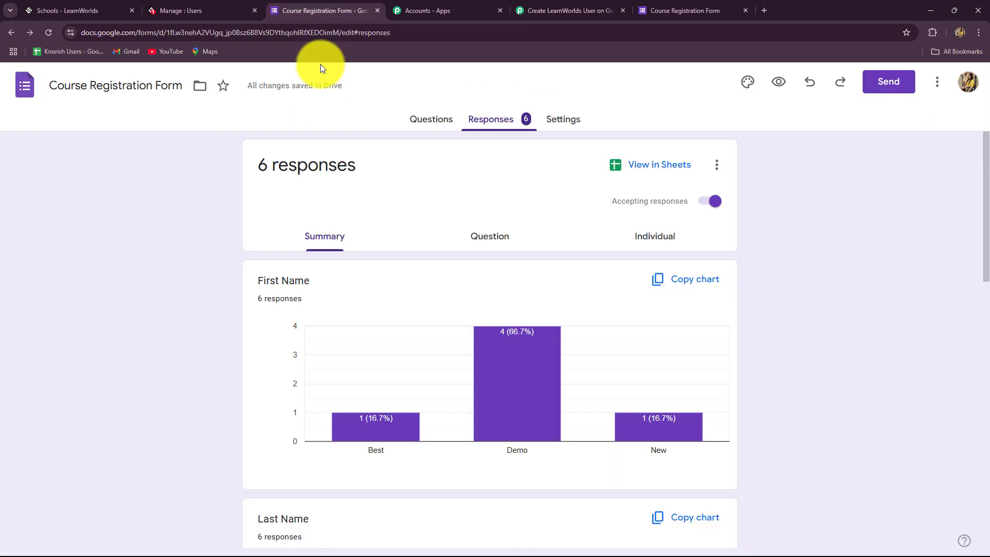
pyautogui.click(441, 120)
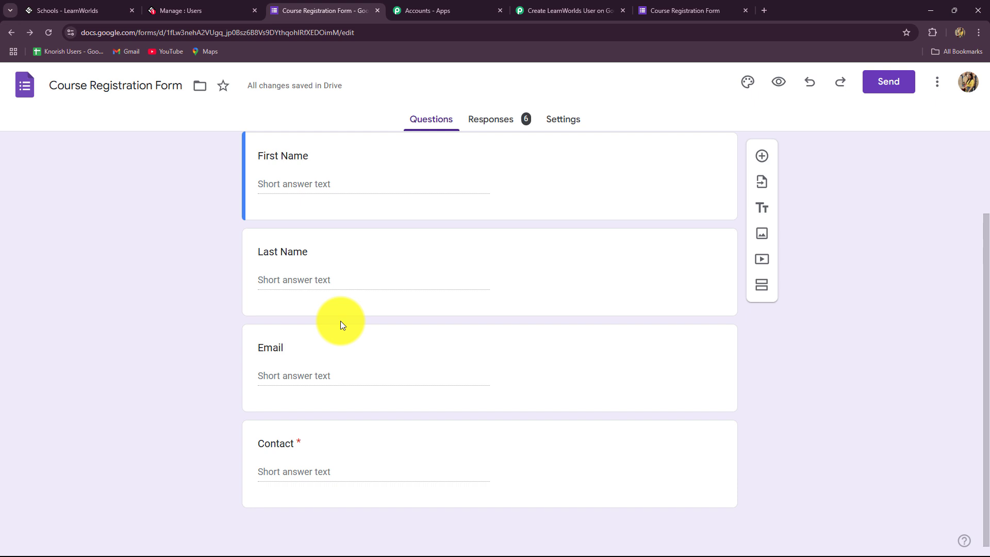
pyautogui.click(542, 11)
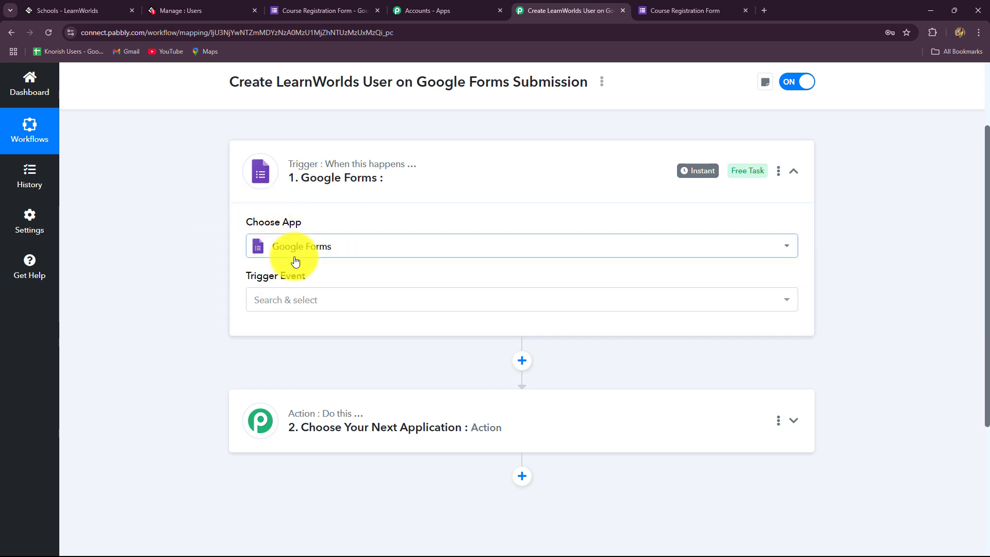
pyautogui.click(304, 309)
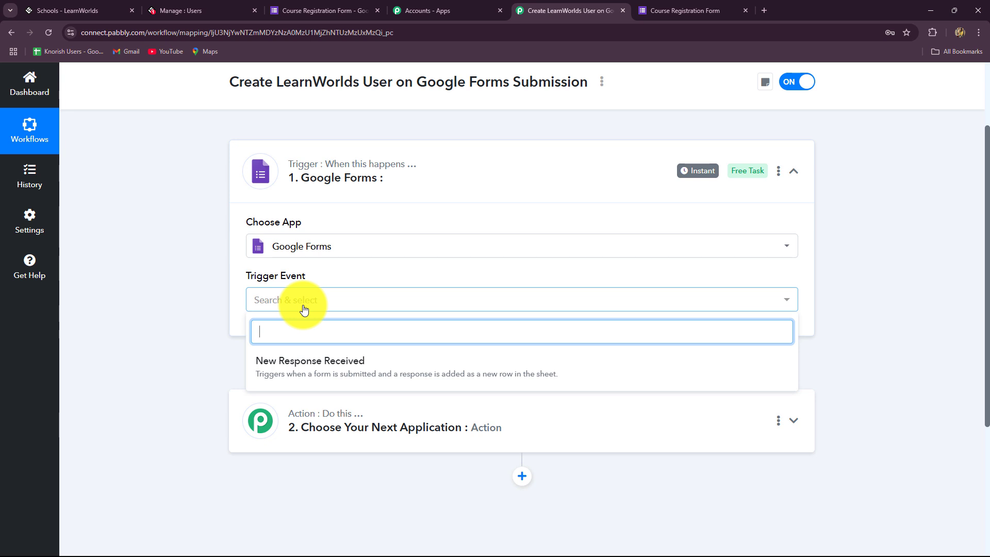
# Step: Set the trigger event to New Response Received and highlight the webhook setup instructions
pyautogui.click(305, 380)
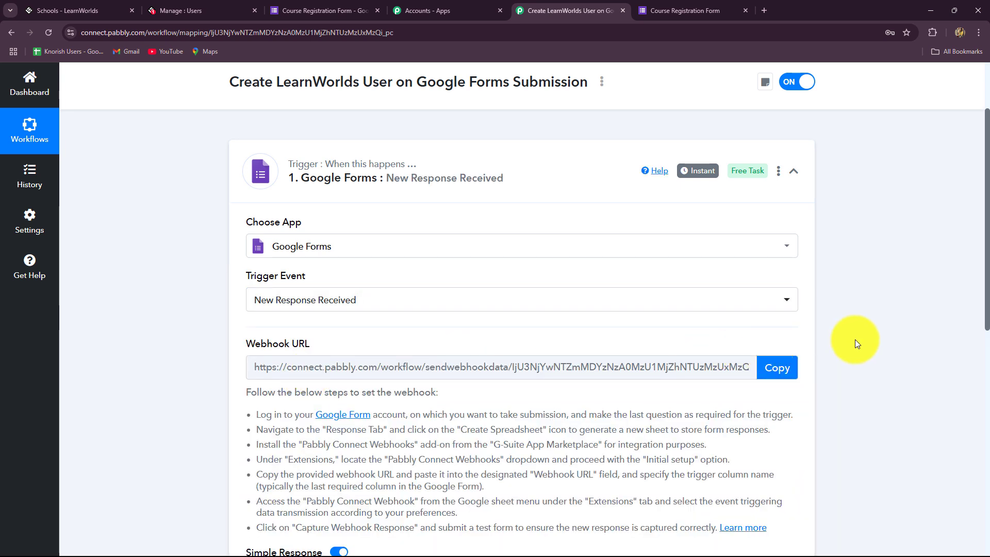
pyautogui.scroll(-1, 856, 343)
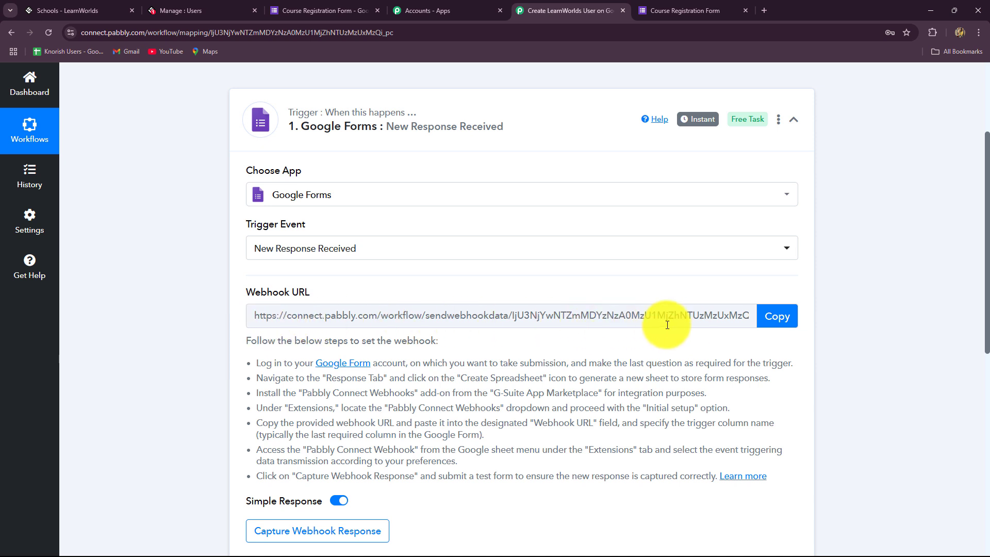
pyautogui.moveTo(250, 361); pyautogui.dragTo(776, 493)
pyautogui.click(879, 424)
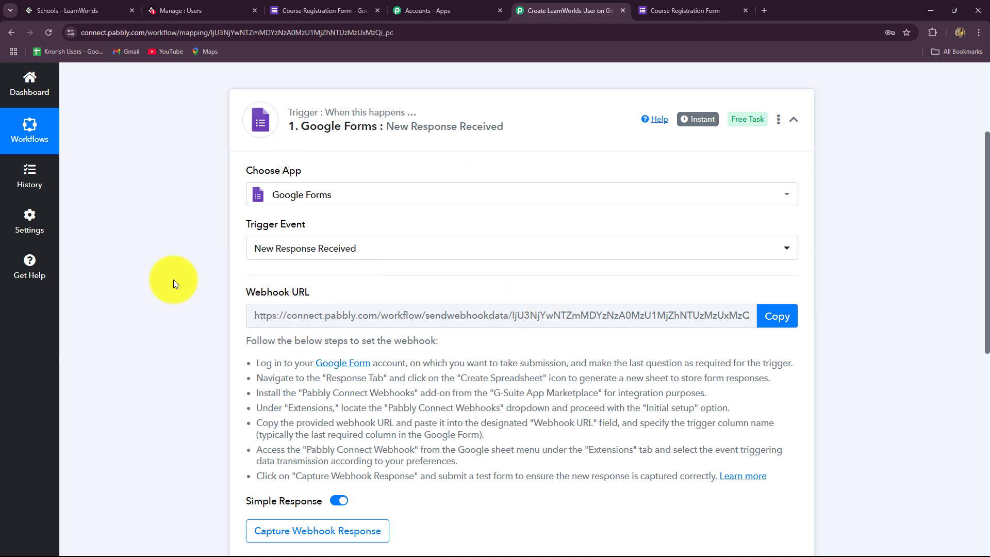
# Step: Copy the webhook URL to start waiting for a response, then switch to the form editor
pyautogui.scroll(-2, 641, 351)
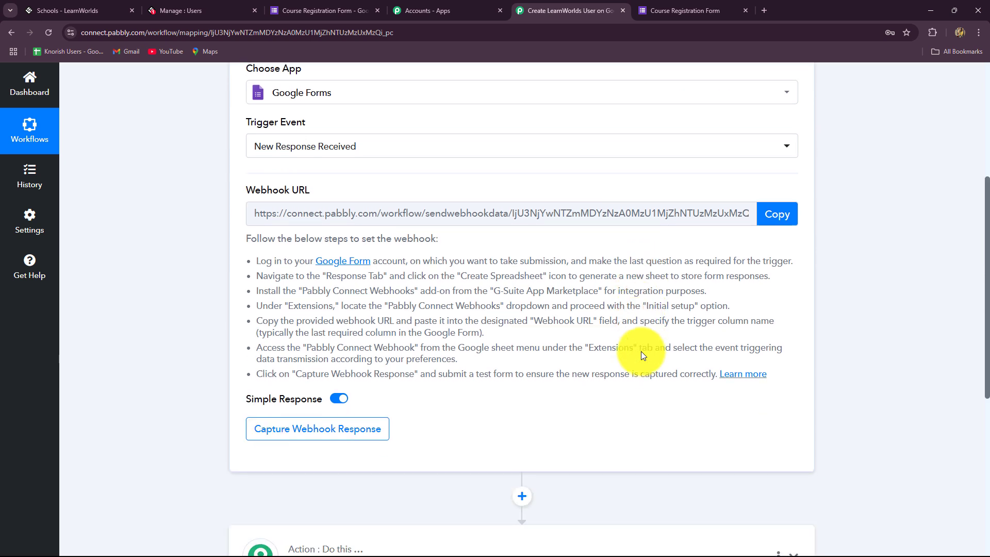
pyautogui.scroll(2, 655, 335)
pyautogui.click(776, 316)
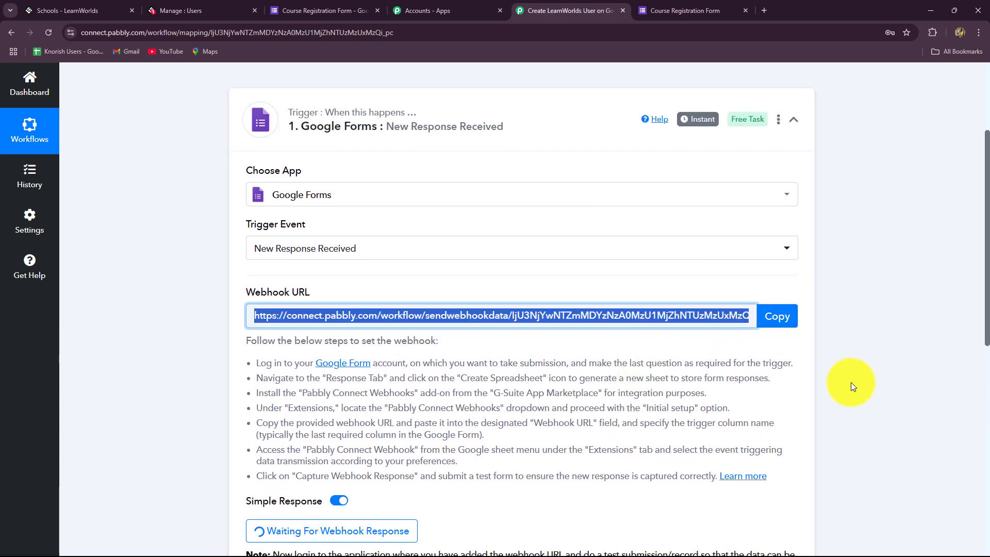
pyautogui.click(320, 10)
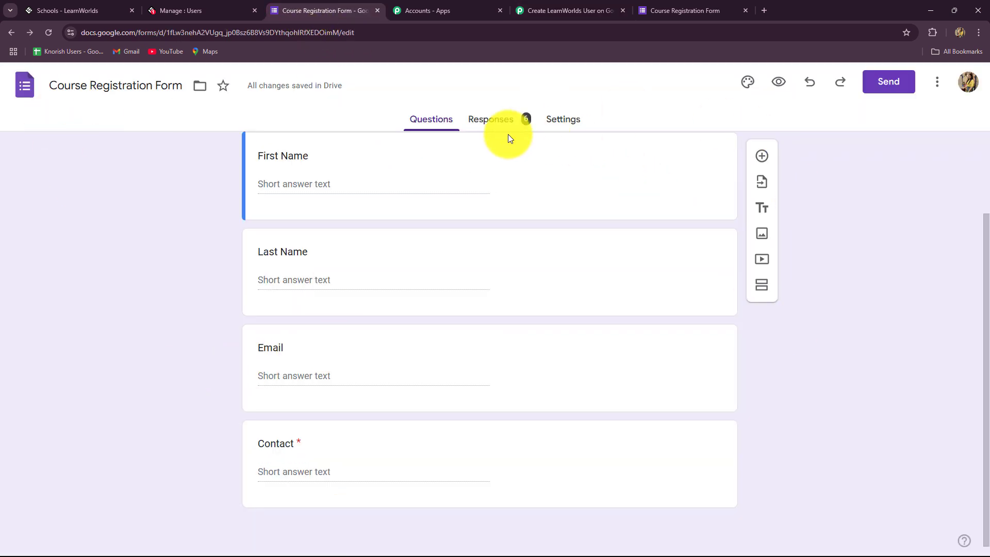
# Step: Open the form's Responses tab and view the responses in the linked Google Sheet
pyautogui.click(493, 120)
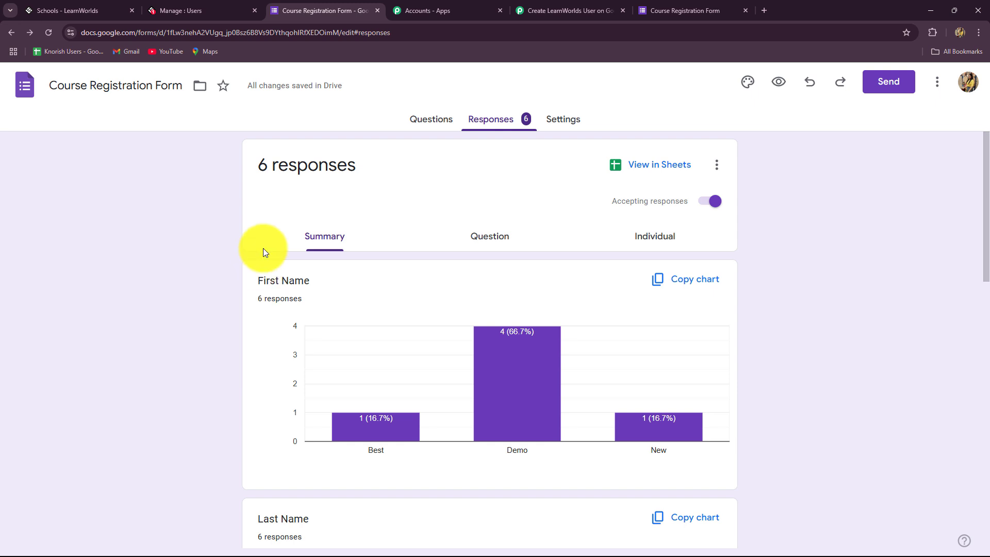
pyautogui.click(653, 174)
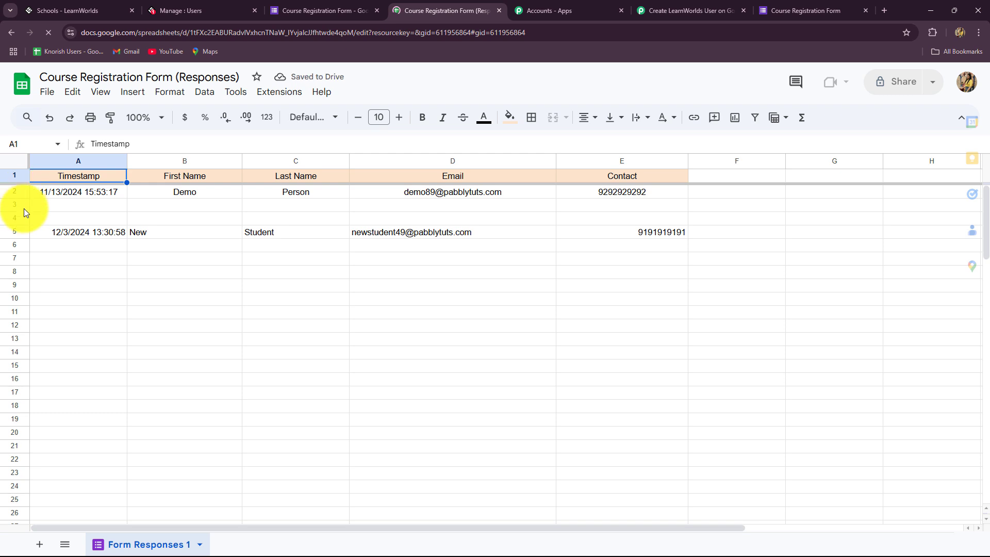
# Step: Clear the old form responses from rows 2–5 of the responses sheet
pyautogui.moveTo(23, 192); pyautogui.dragTo(23, 234)
pyautogui.press('Delete')
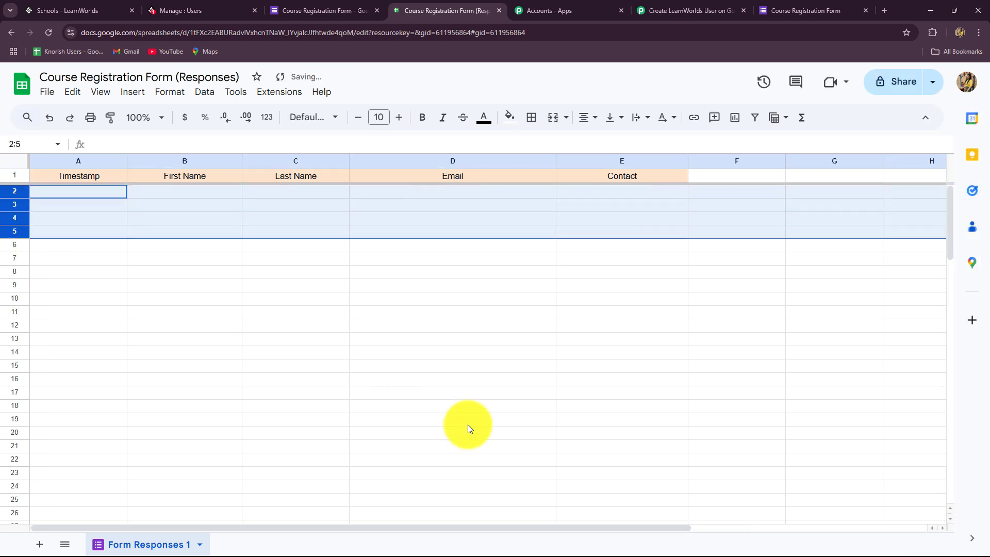
pyautogui.click(468, 423)
# Step: Set the spreadsheet zoom to 125%
pyautogui.click(160, 118)
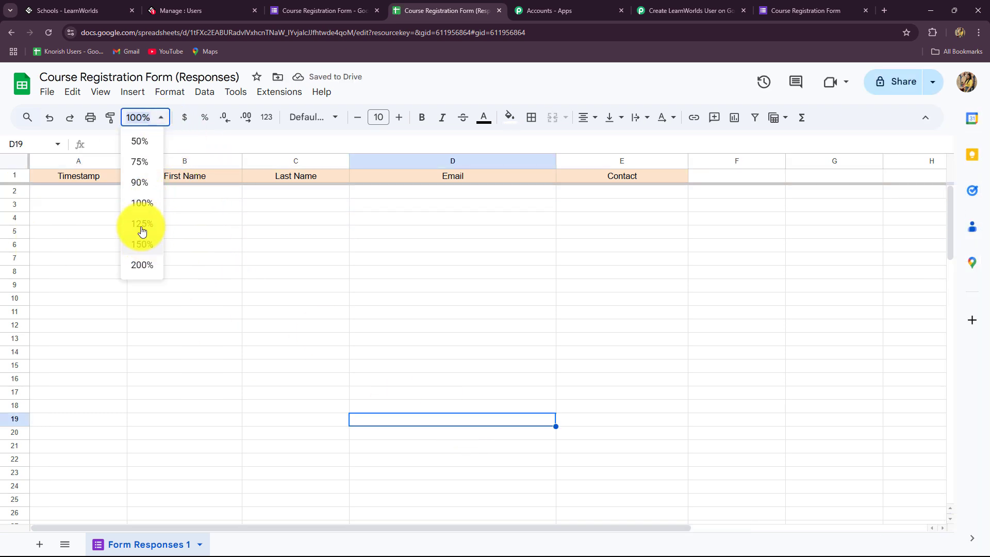
pyautogui.click(142, 227)
pyautogui.click(191, 308)
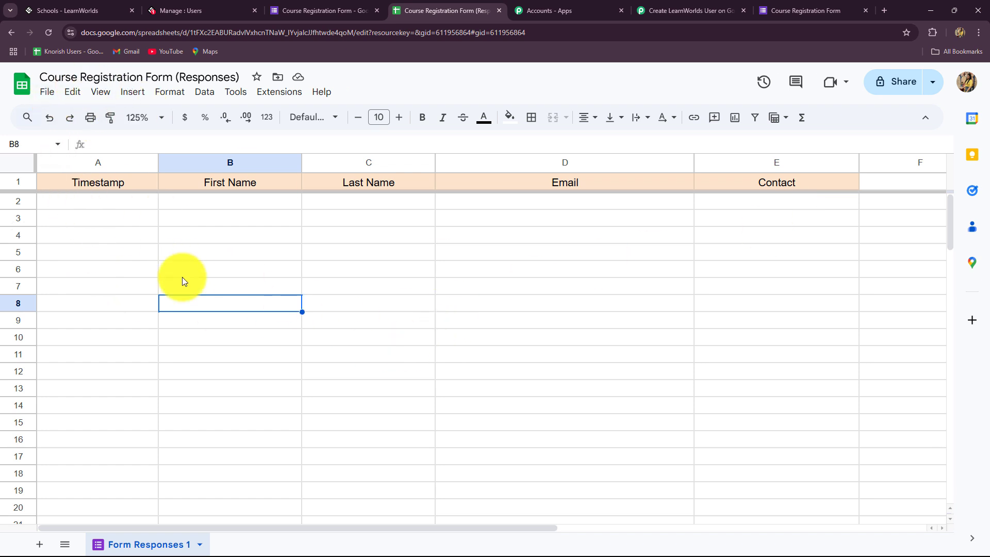
pyautogui.click(317, 9)
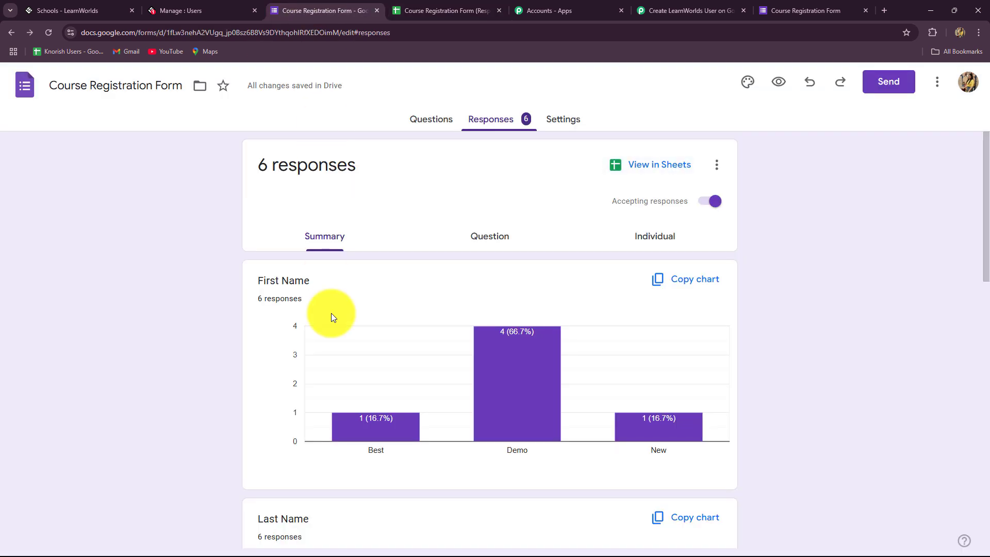
pyautogui.click(428, 5)
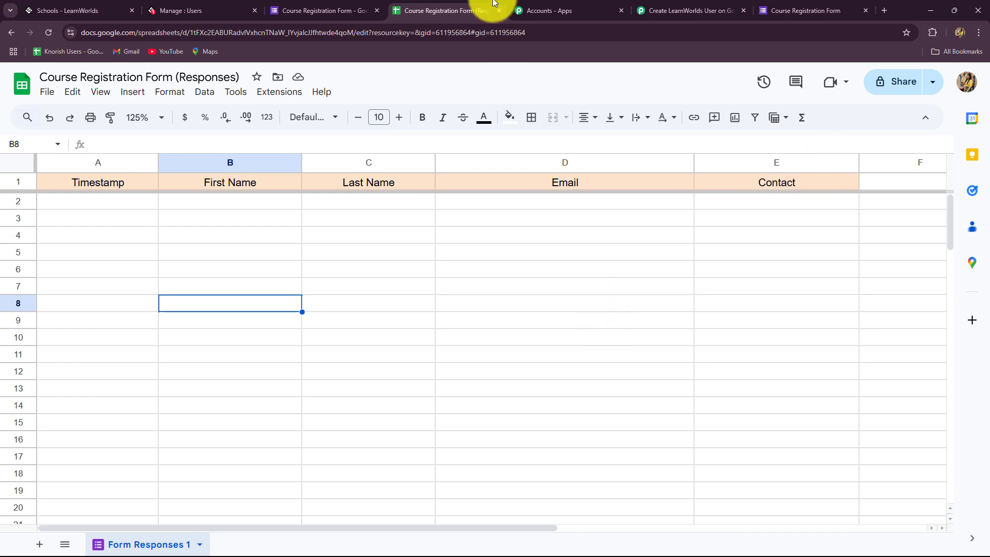
# Step: Copy the form's shortened share link and open the live form in a new tab
pyautogui.click(288, 6)
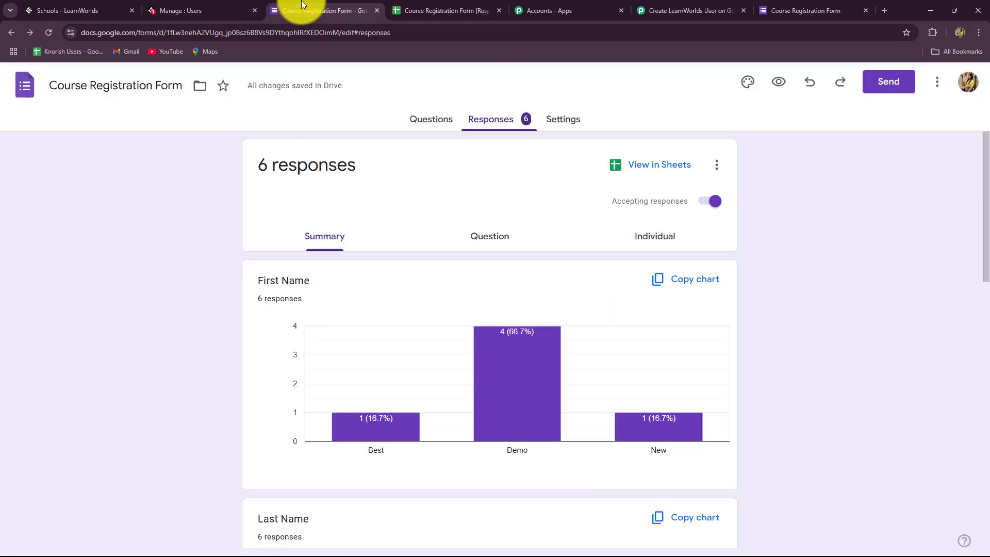
pyautogui.click(888, 82)
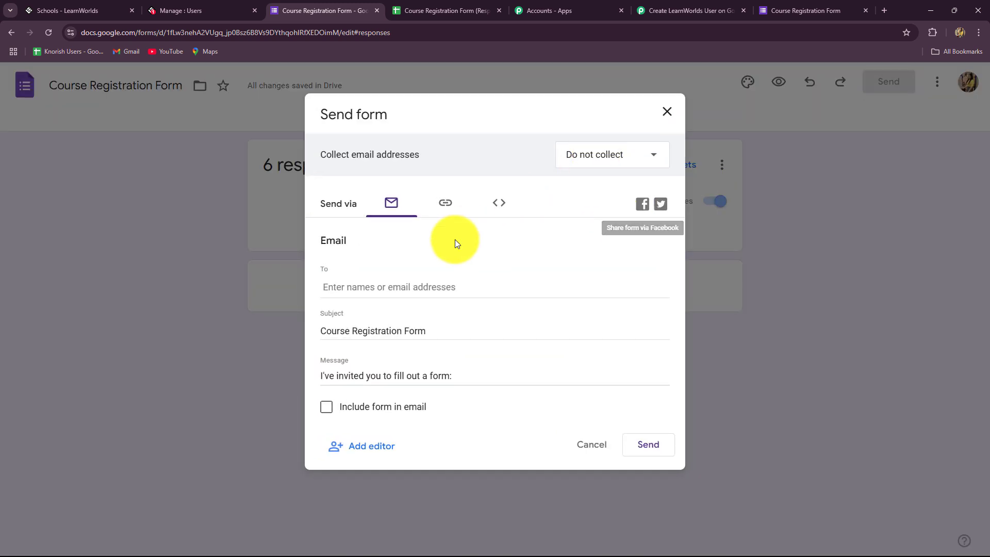
pyautogui.click(448, 205)
pyautogui.click(328, 292)
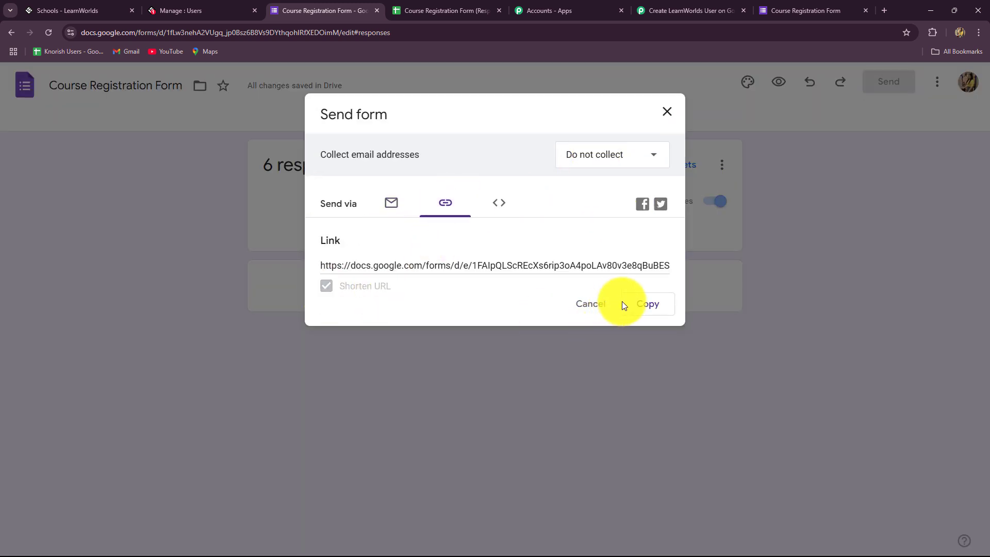
pyautogui.click(646, 303)
pyautogui.click(884, 10)
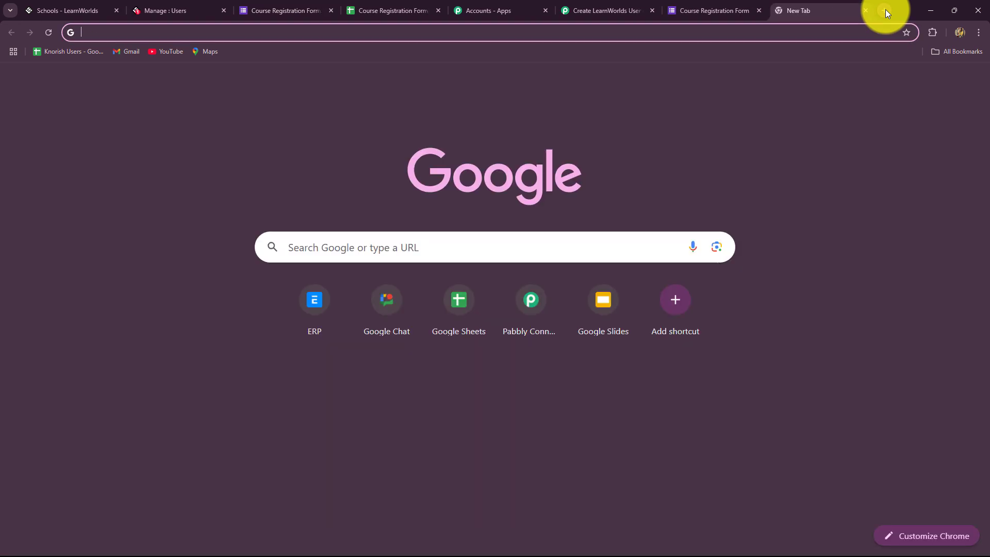
pyautogui.hotkey('ctrl', 'v')
pyautogui.press('Return')
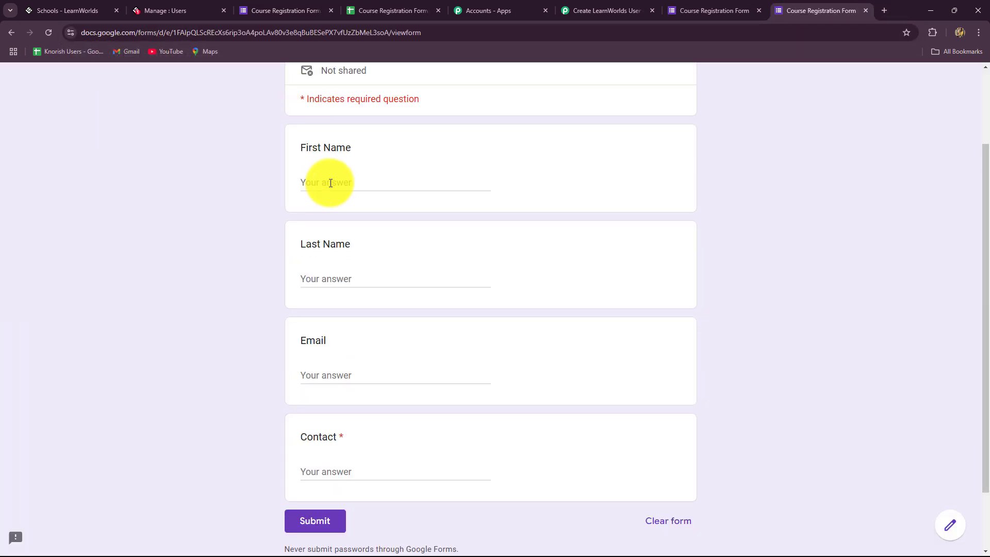
# Step: Fill in a test registrant's first name, last name, email and contact number, then submit
pyautogui.click(330, 182)
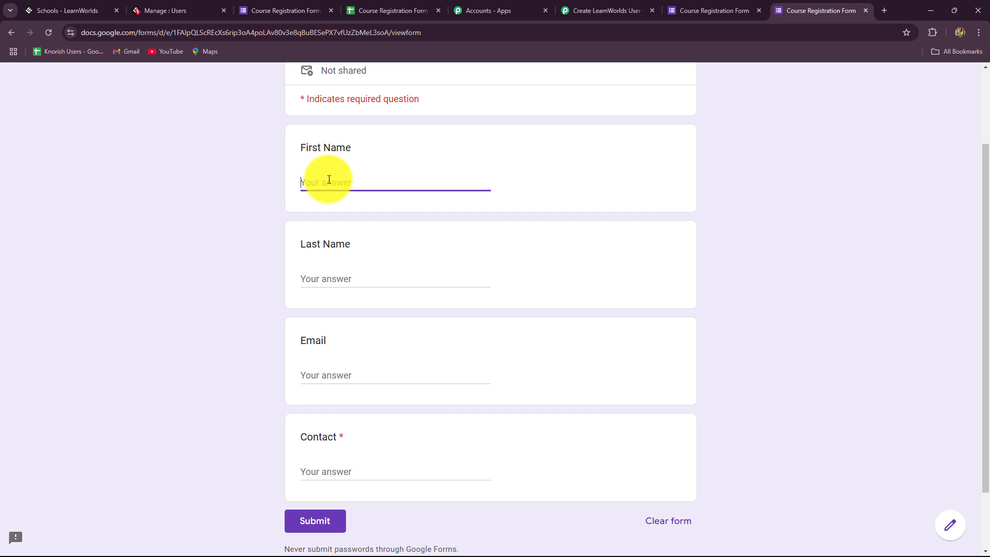
pyautogui.write('Smart')
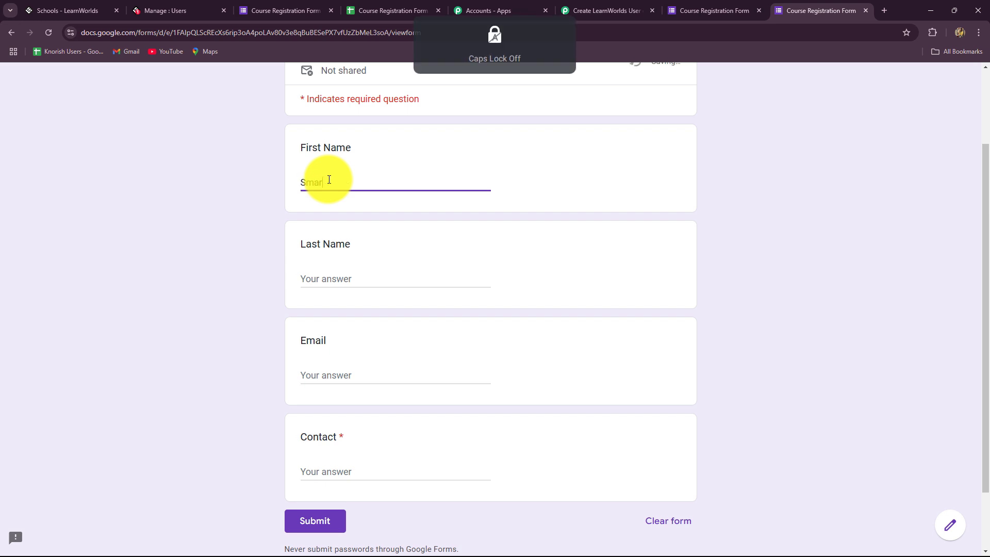
pyautogui.click(323, 279)
pyautogui.press('capslock')
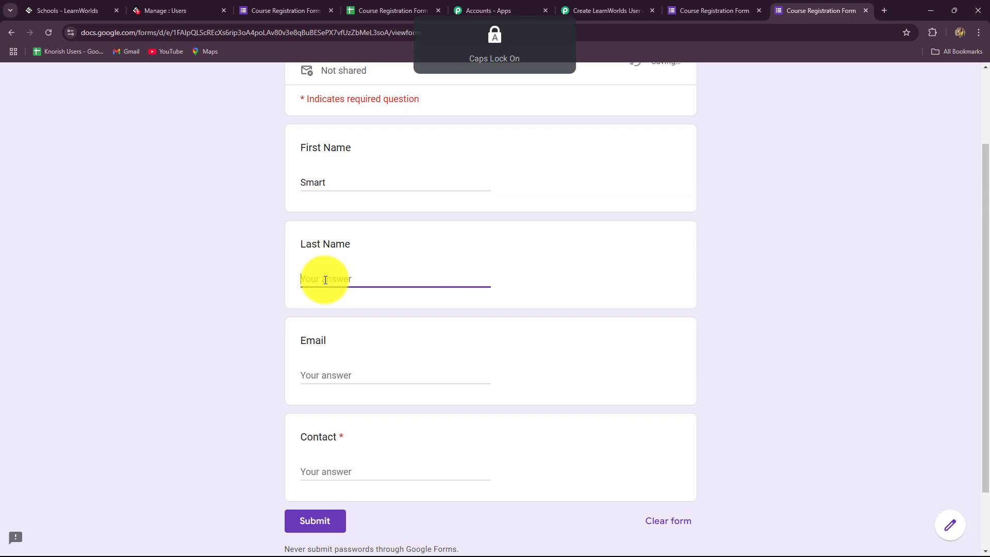
pyautogui.write('S')
pyautogui.press('capslock')
pyautogui.write('tudent')
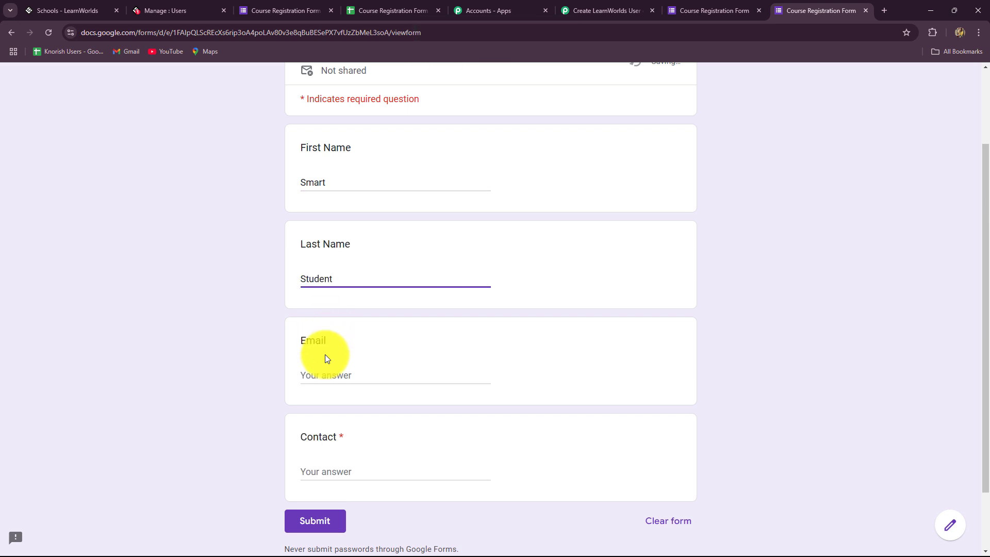
pyautogui.click(324, 373)
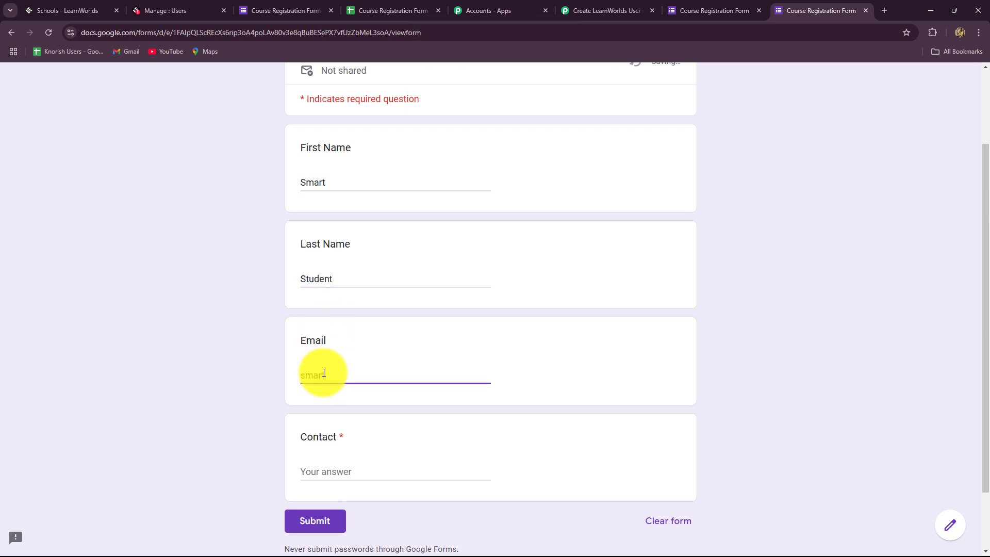
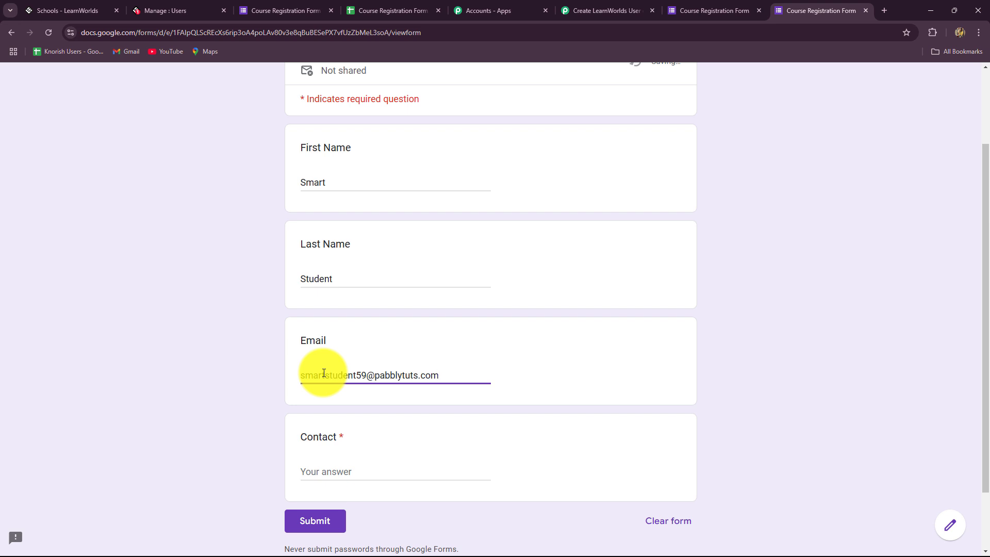
pyautogui.click(343, 470)
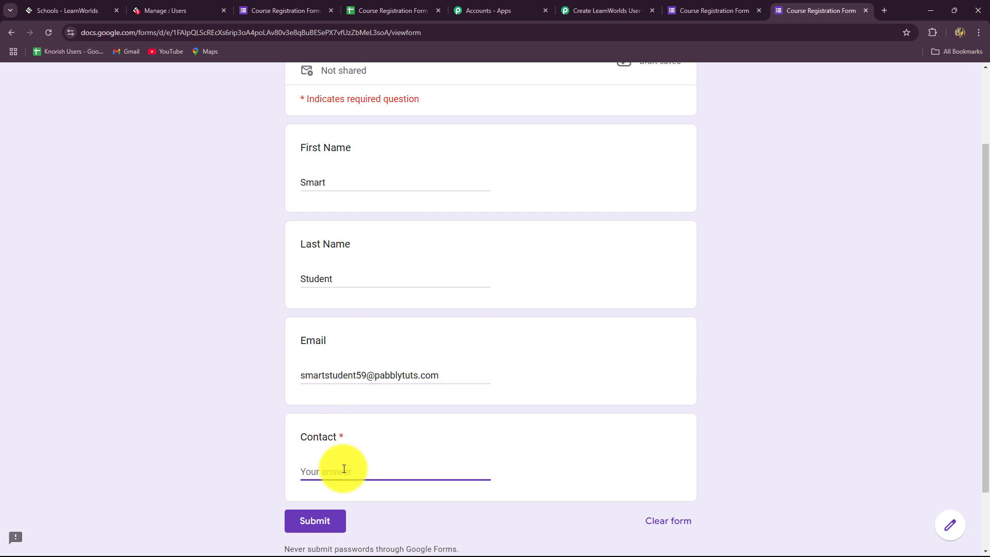
pyautogui.click(313, 530)
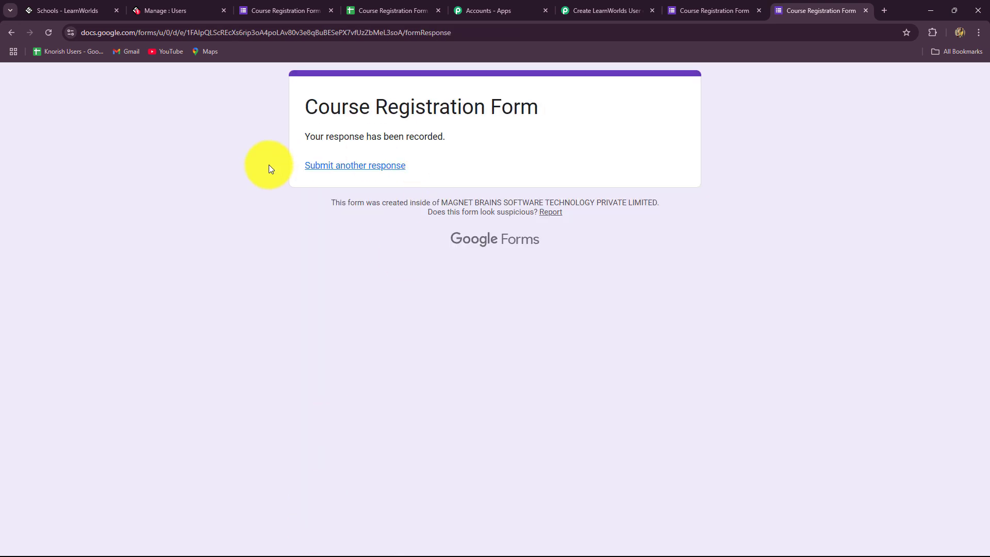
pyautogui.click(381, 9)
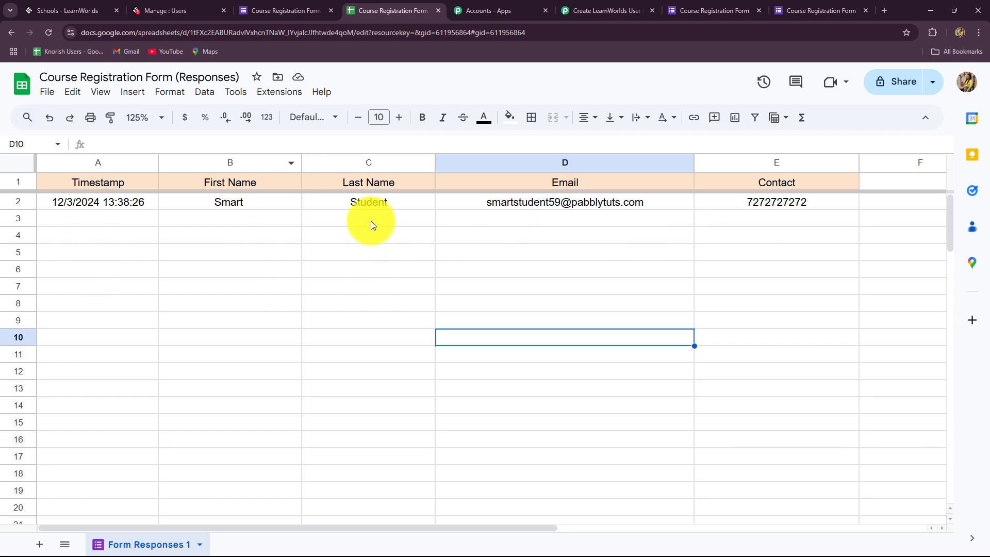
# Step: Search the add-on Marketplace for 'Pabbly' and confirm Pabbly Connect Webhooks shows Installed
pyautogui.click(292, 99)
pyautogui.moveTo(285, 121)
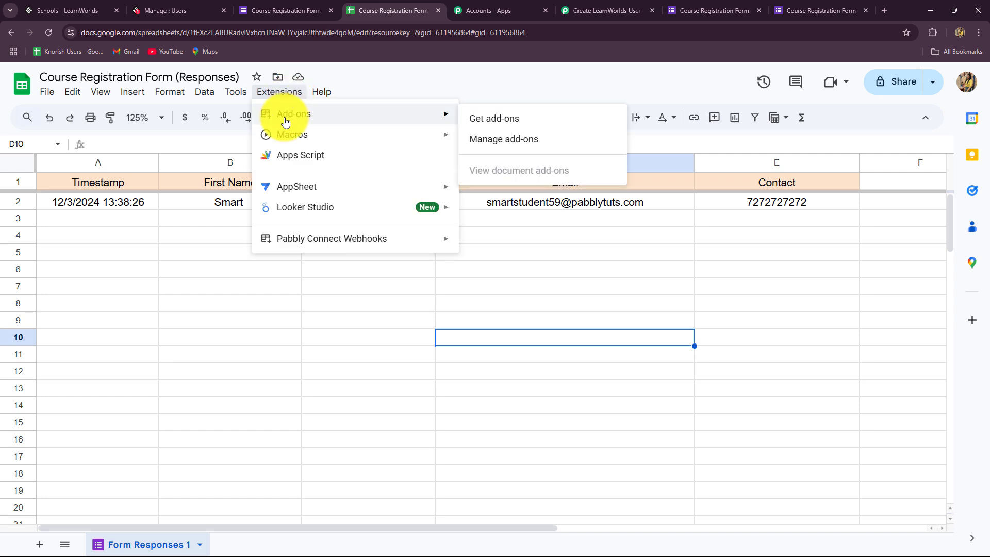
pyautogui.click(508, 121)
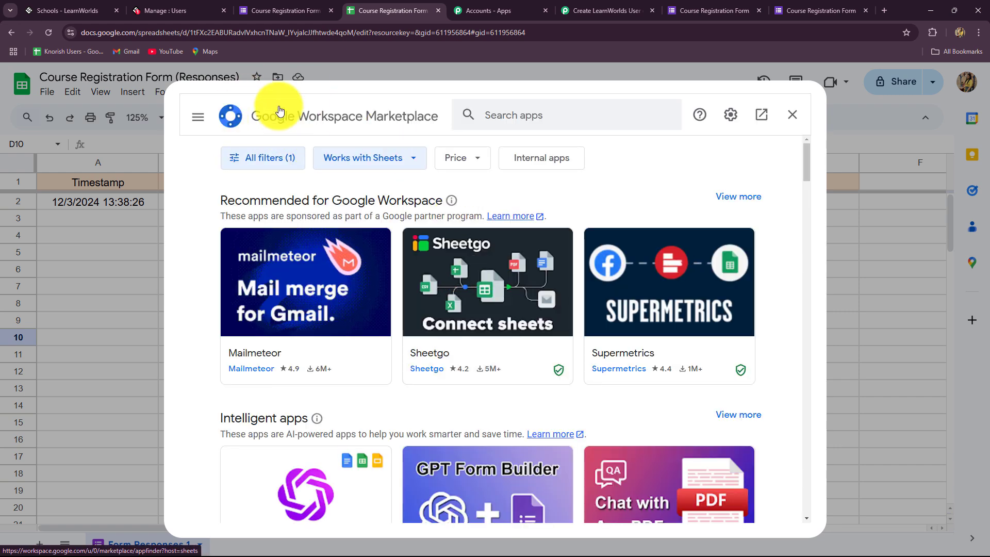
pyautogui.click(495, 114)
pyautogui.press('capslock')
pyautogui.write('Pab')
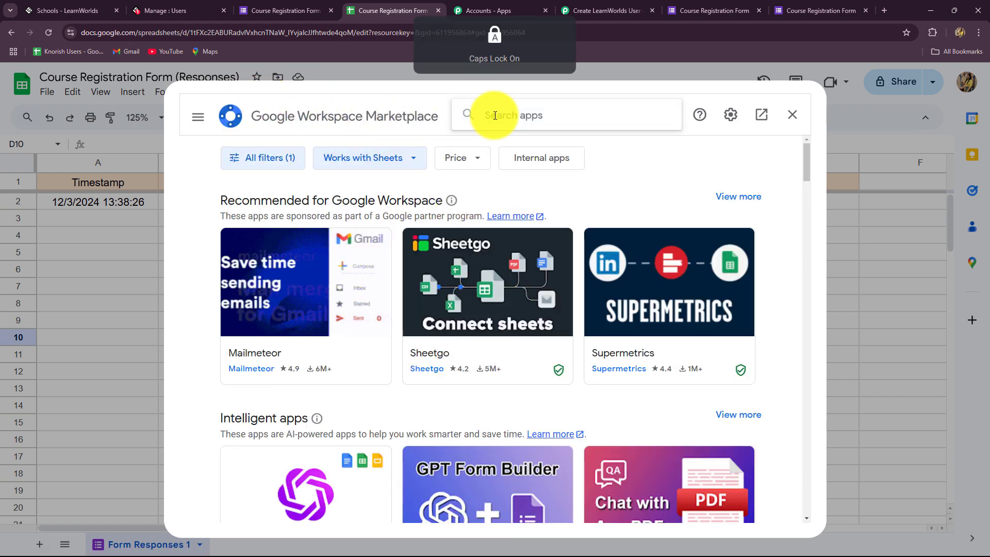
pyautogui.write('bly')
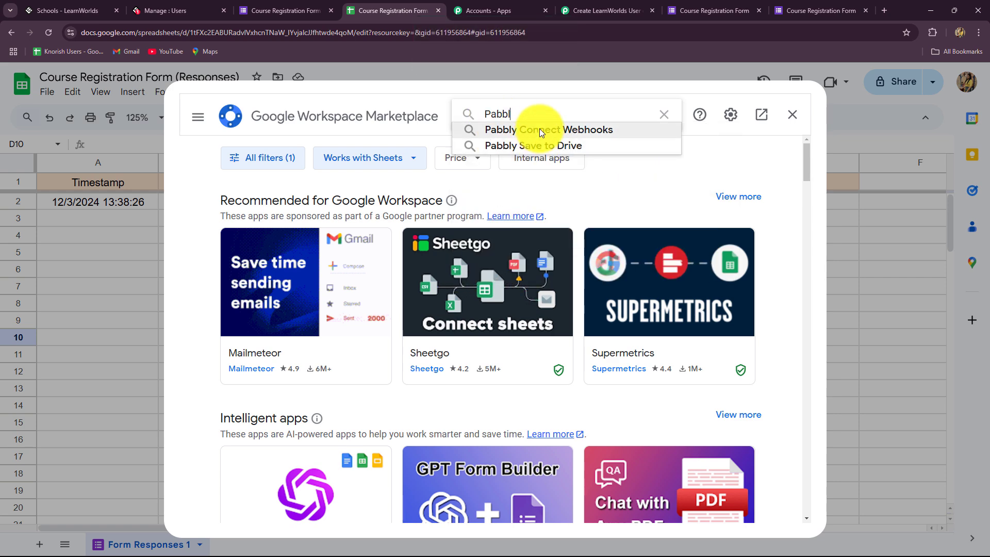
pyautogui.click(539, 128)
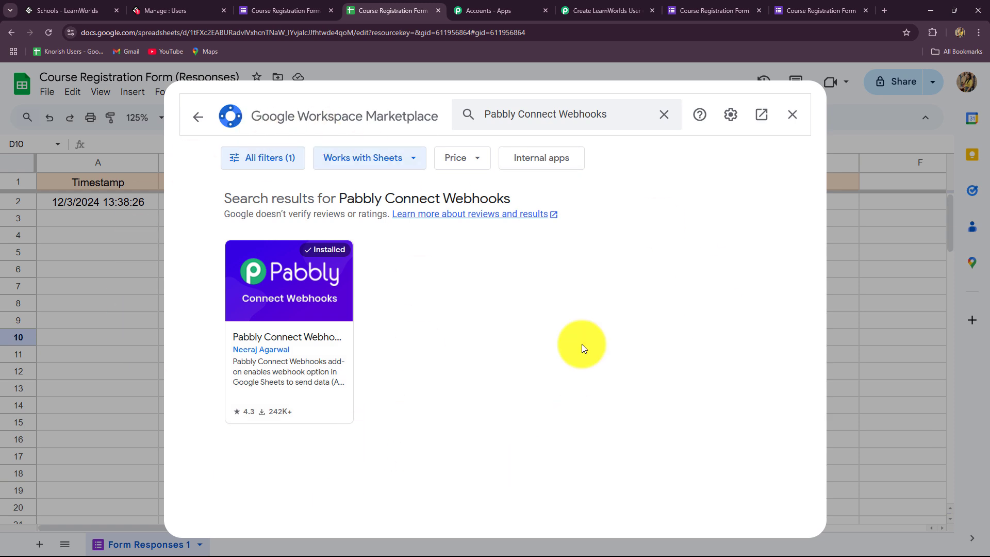
pyautogui.click(793, 114)
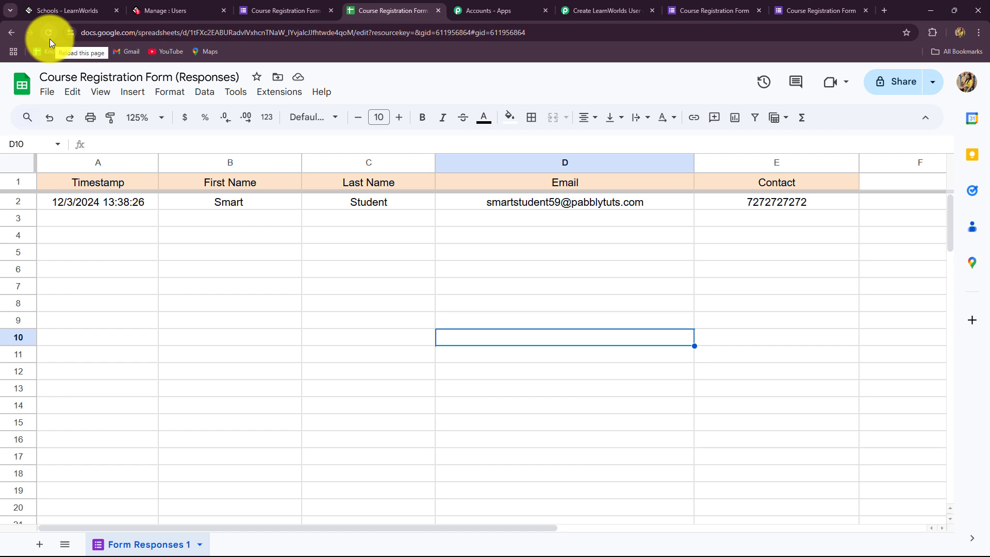
# Step: Open Pabbly Connect Webhooks Initial Setup and paste the workflow's webhook URL into it
pyautogui.click(274, 98)
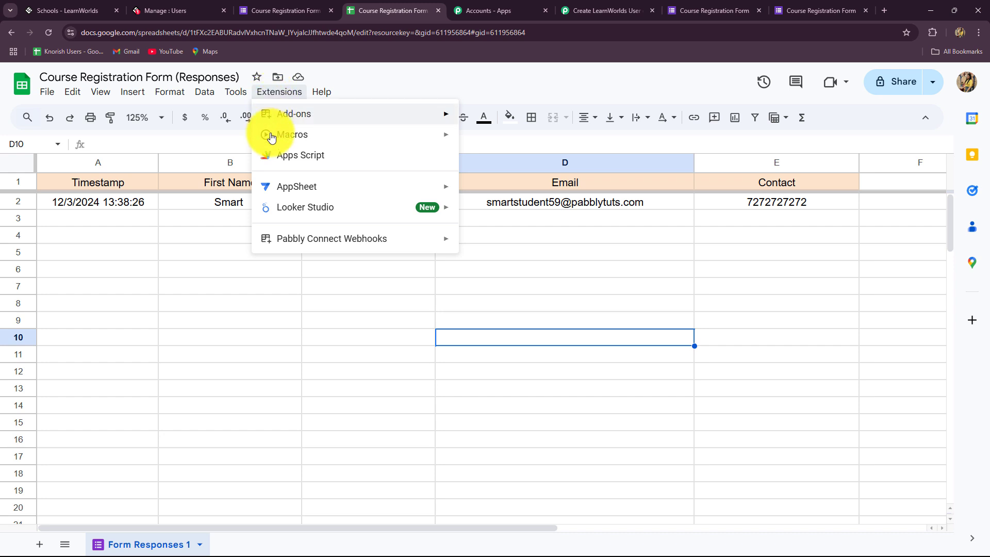
pyautogui.moveTo(266, 237)
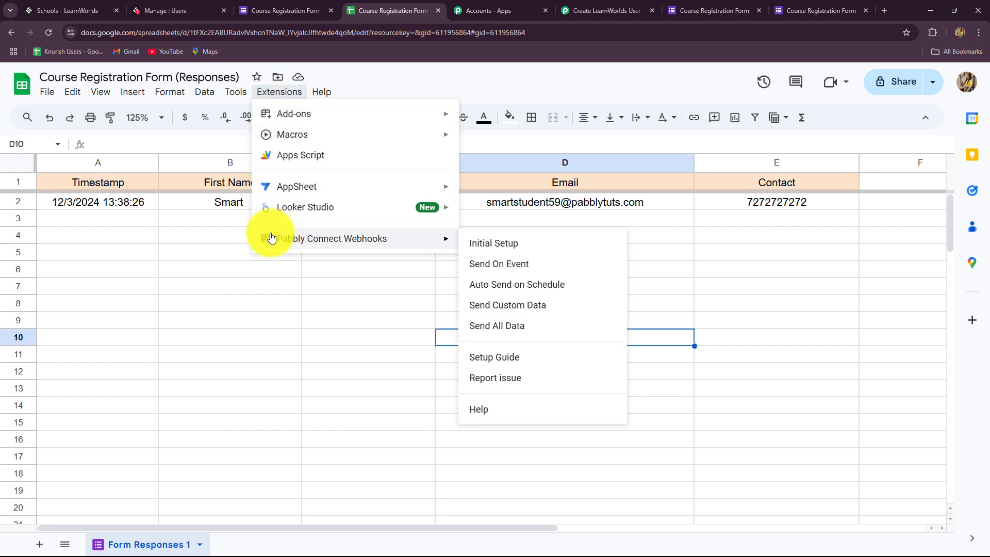
pyautogui.click(475, 242)
pyautogui.click(386, 302)
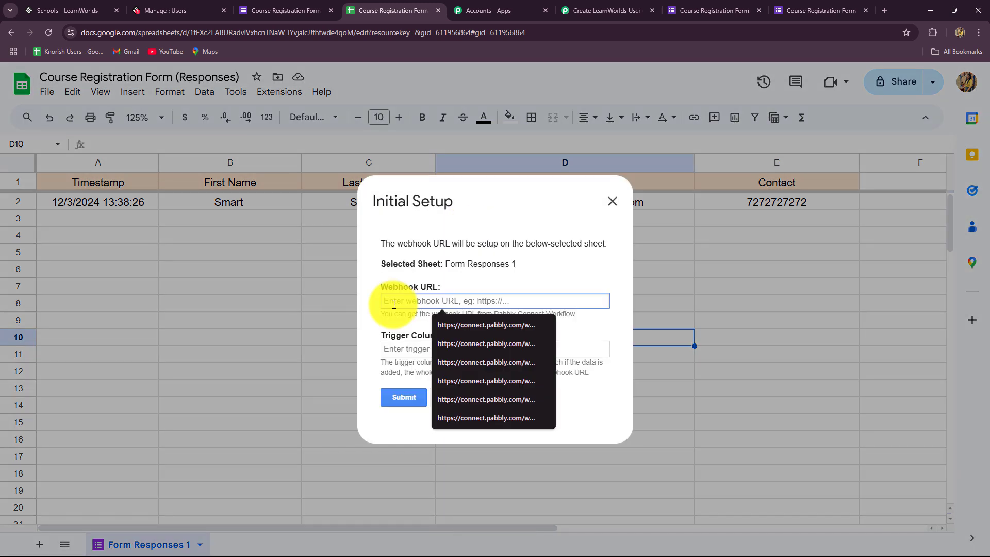
pyautogui.click(595, 13)
pyautogui.click(783, 311)
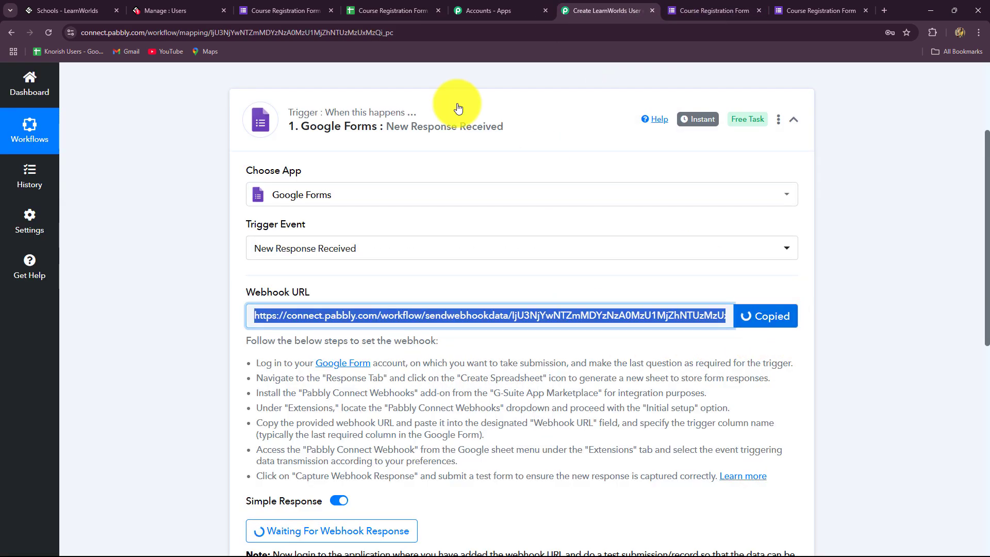
pyautogui.click(419, 10)
pyautogui.hotkey('ctrl', 'v')
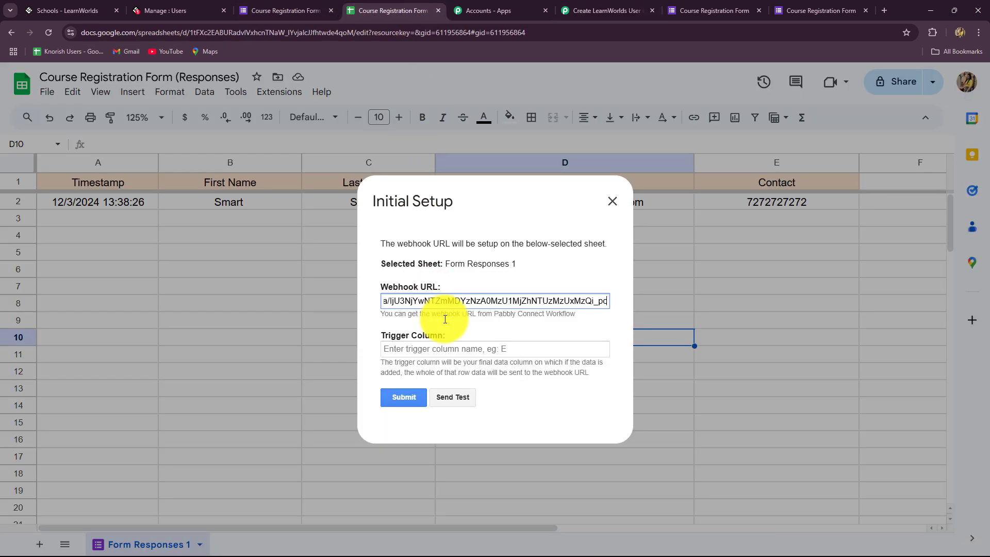
pyautogui.click(453, 328)
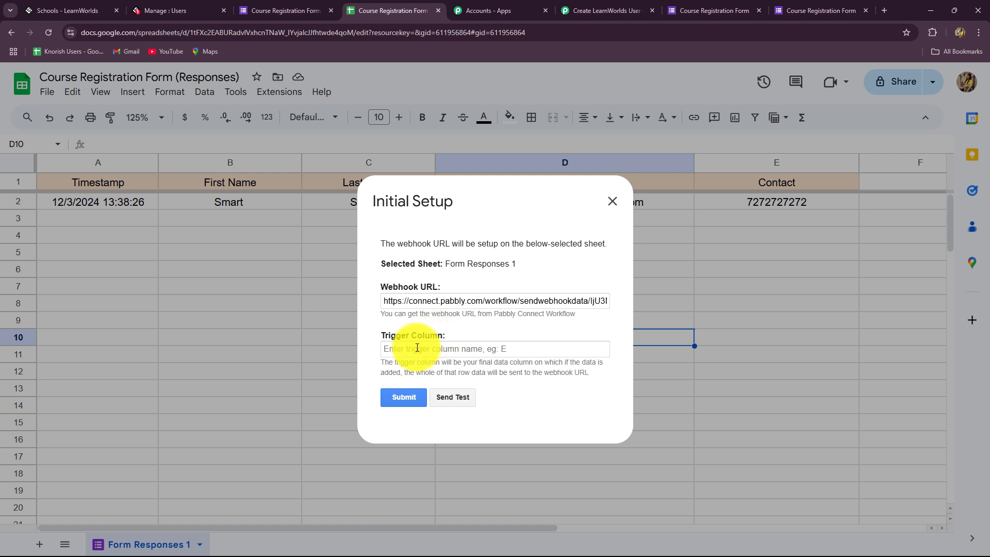
# Step: Enter E as the trigger column, send a test, submit the setup and close it
pyautogui.click(416, 346)
pyautogui.press('capslock')
pyautogui.write('E')
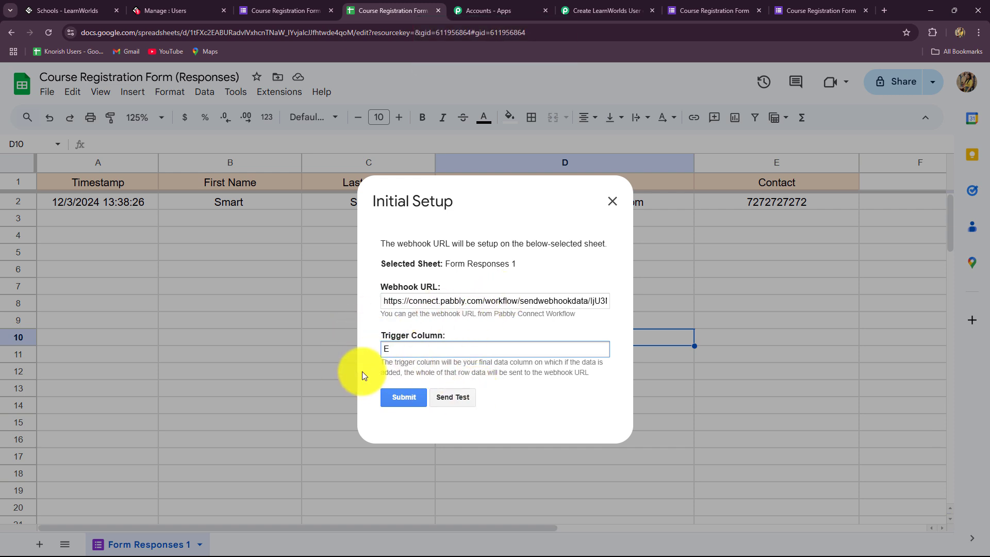
pyautogui.click(450, 398)
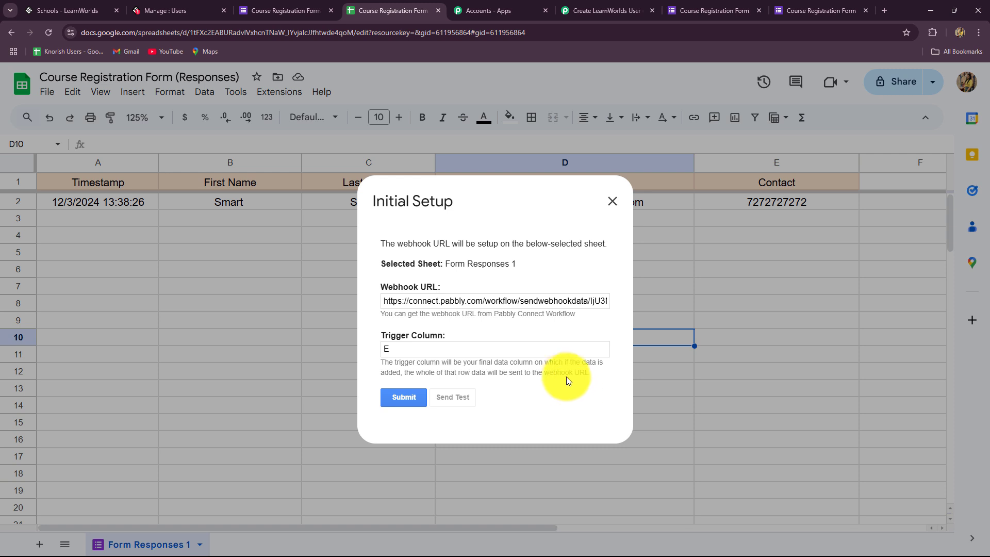
pyautogui.click(393, 404)
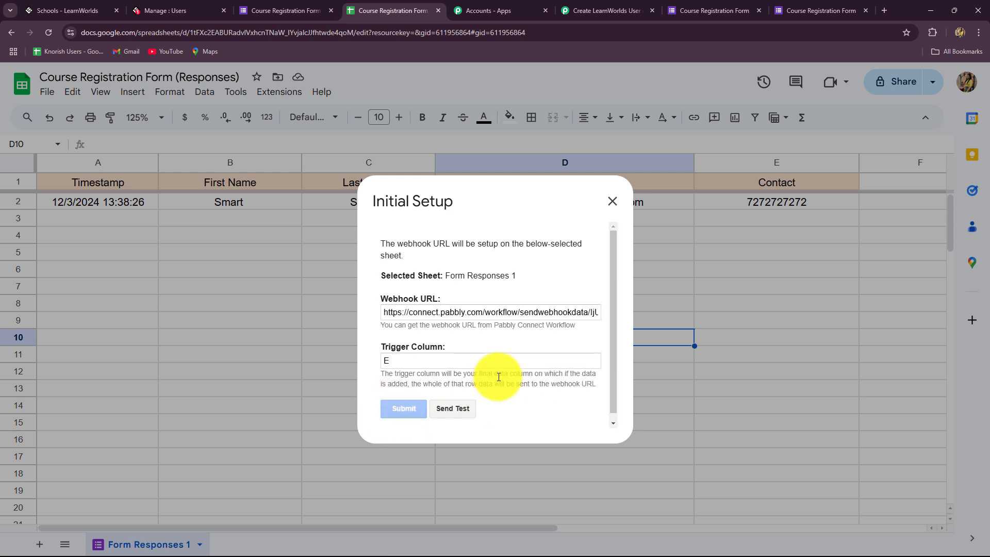
pyautogui.click(612, 203)
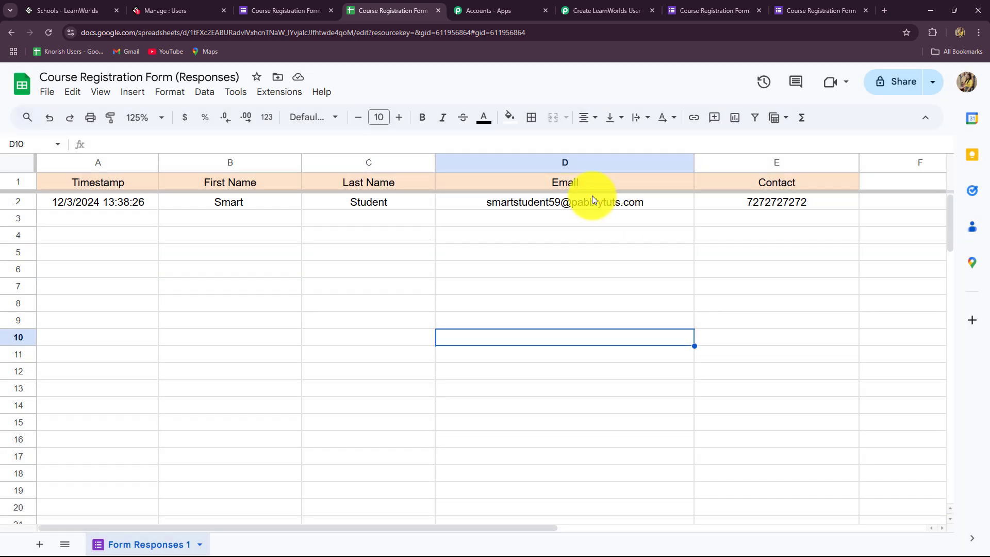
# Step: Review Pabbly's captured trigger column E, timestamp, spreadsheet and sheet details for Form Responses 1
pyautogui.click(596, 7)
pyautogui.scroll(-8, 850, 313)
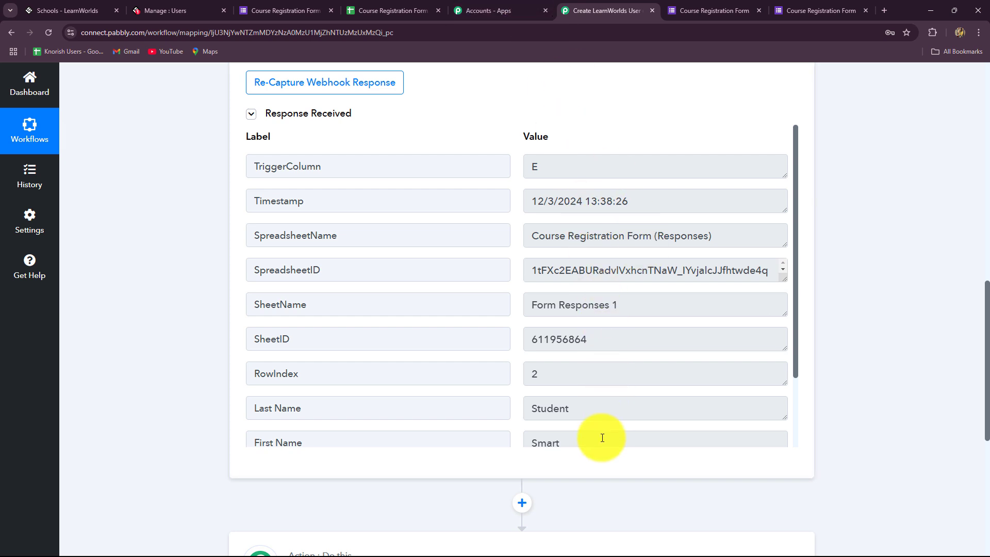
pyautogui.moveTo(548, 166); pyautogui.dragTo(509, 166)
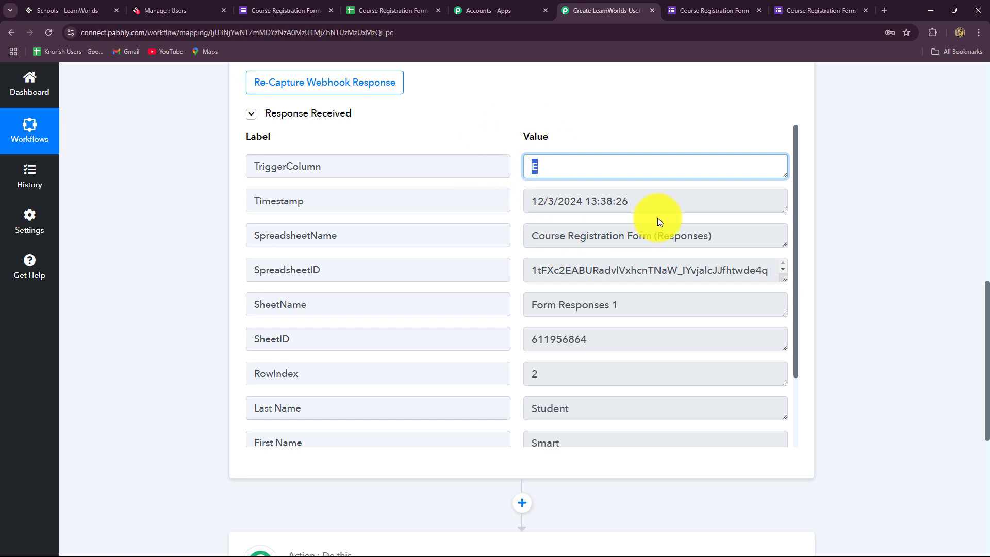
pyautogui.moveTo(658, 201); pyautogui.dragTo(519, 201)
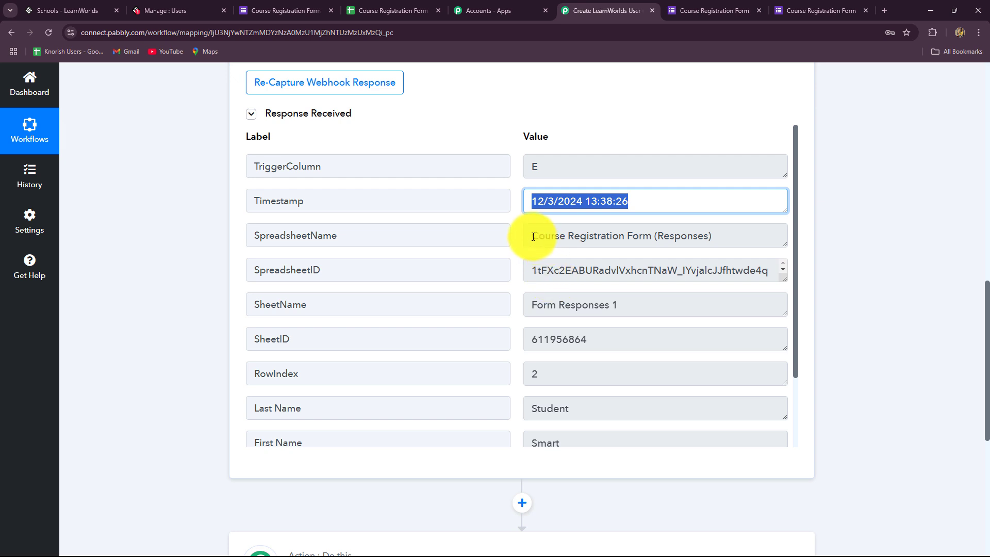
pyautogui.moveTo(525, 236); pyautogui.dragTo(747, 236)
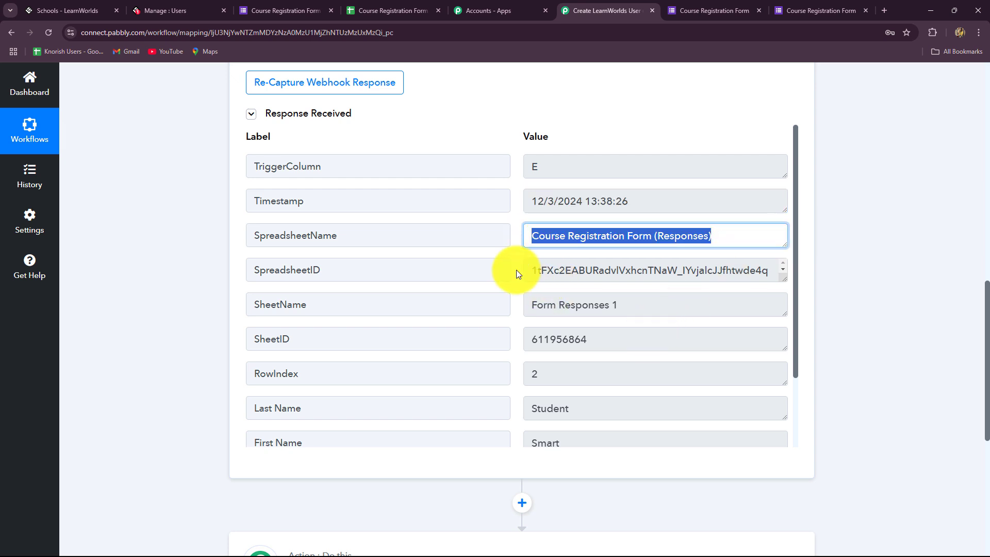
pyautogui.moveTo(526, 270); pyautogui.dragTo(770, 271)
pyautogui.moveTo(530, 304); pyautogui.dragTo(659, 327)
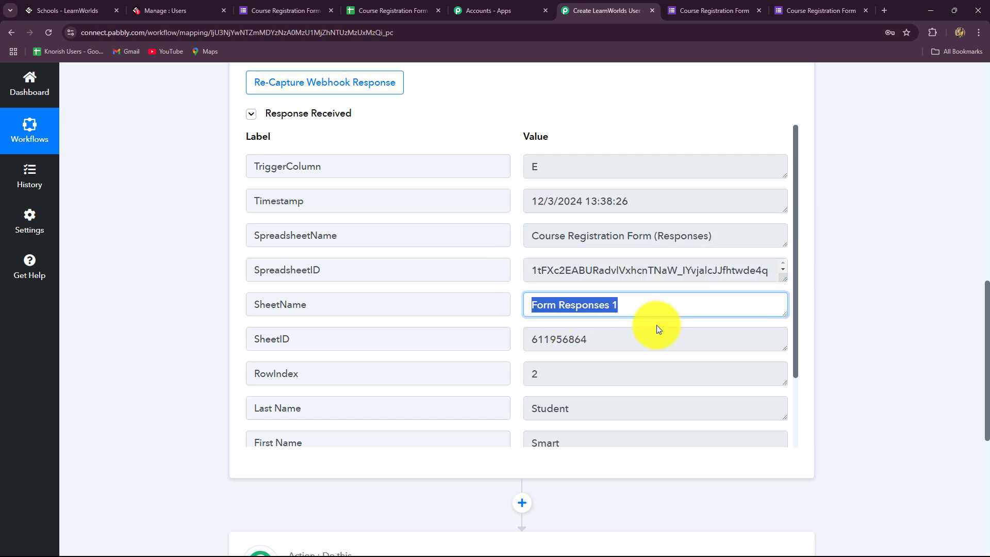
pyautogui.moveTo(527, 339); pyautogui.dragTo(621, 351)
pyautogui.moveTo(530, 376); pyautogui.dragTo(559, 365)
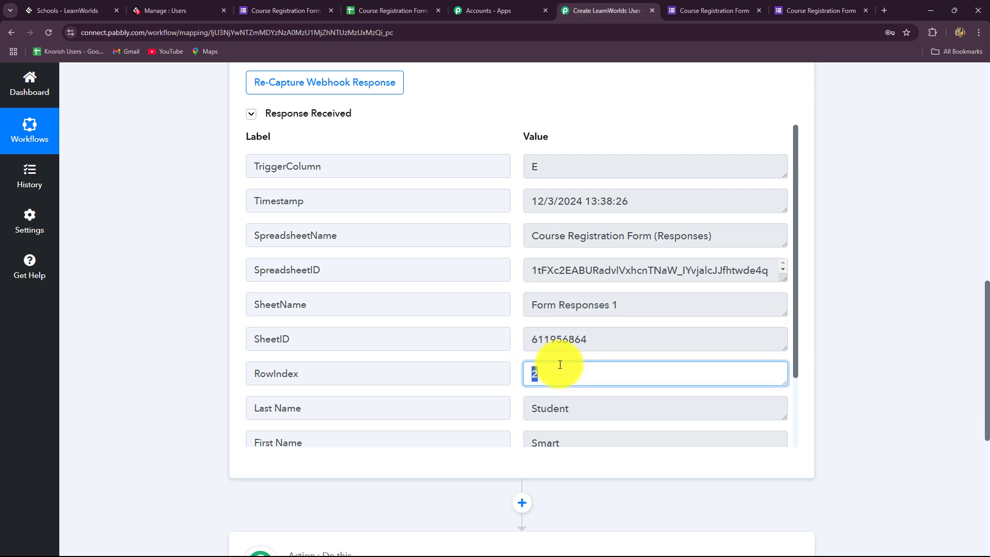
pyautogui.scroll(-1, 559, 361)
# Step: Compare row 2 in Sheets with the captured first name, last name and email
pyautogui.click(392, 10)
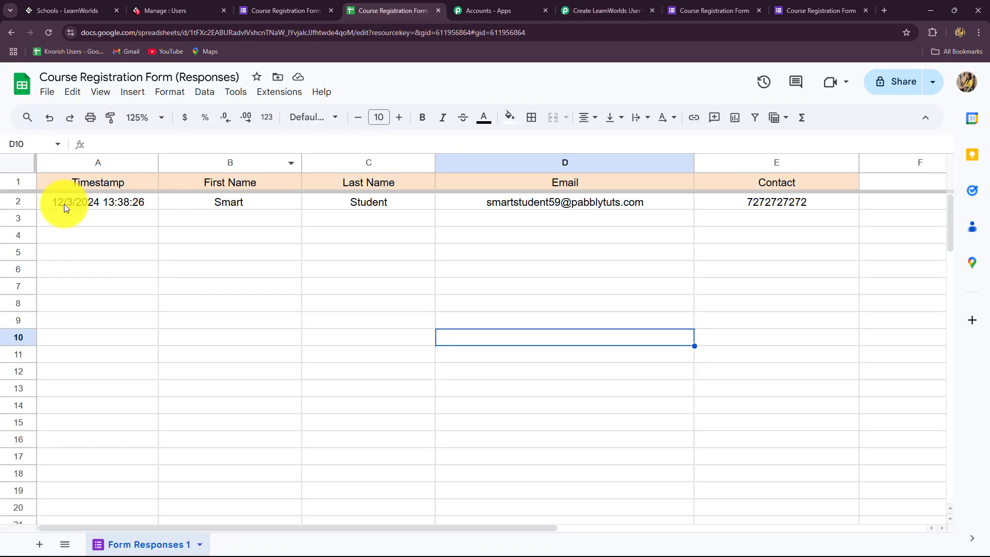
pyautogui.click(12, 204)
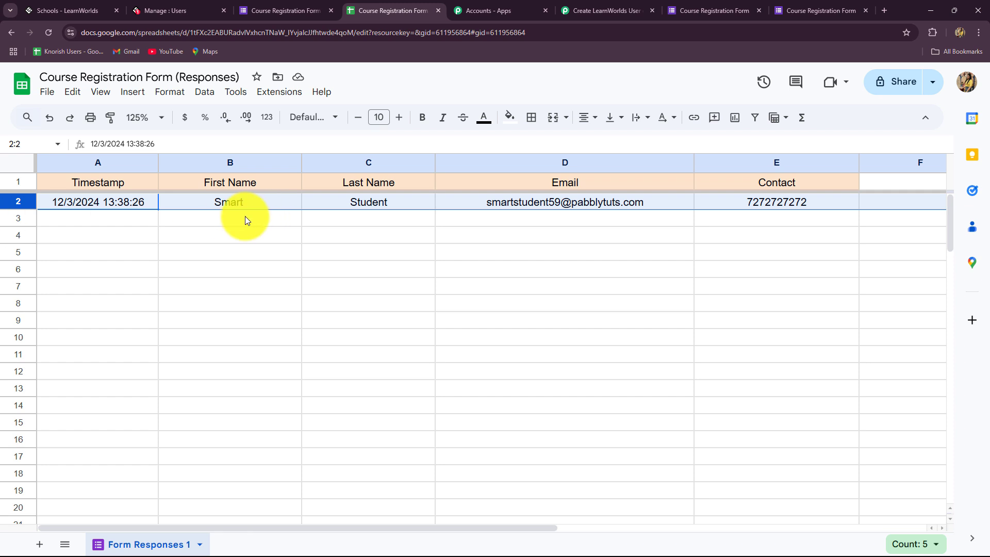
pyautogui.click(626, 10)
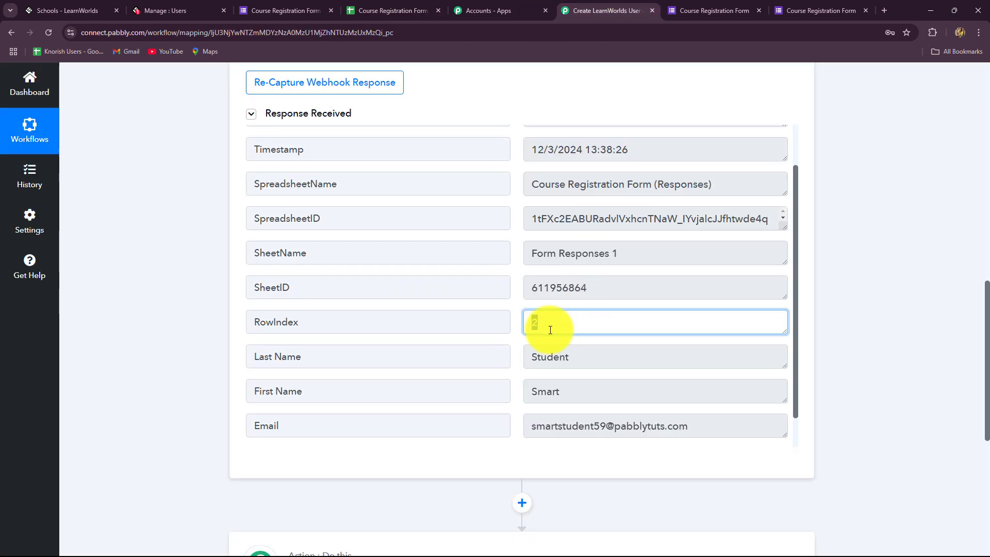
pyautogui.click(573, 387)
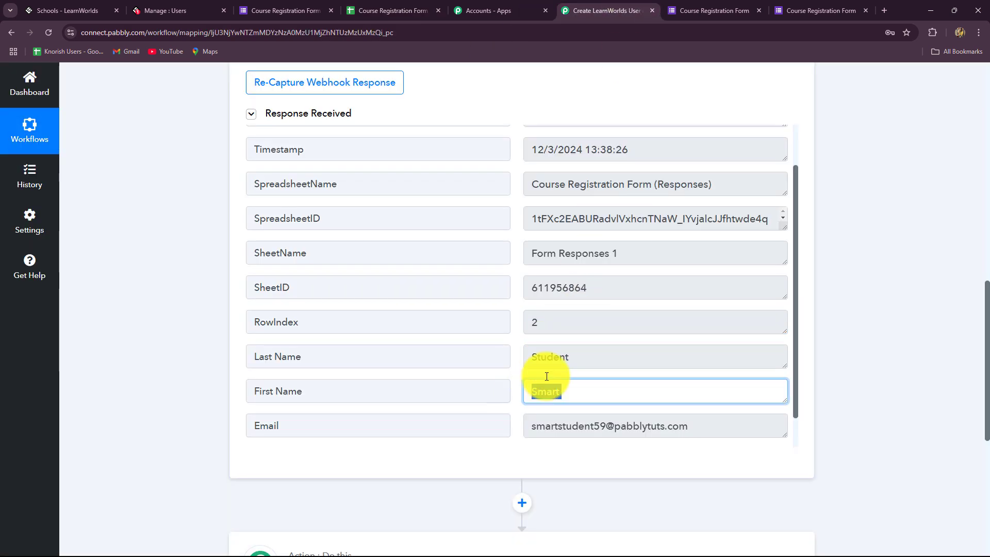
pyautogui.click(537, 364)
pyautogui.click(604, 430)
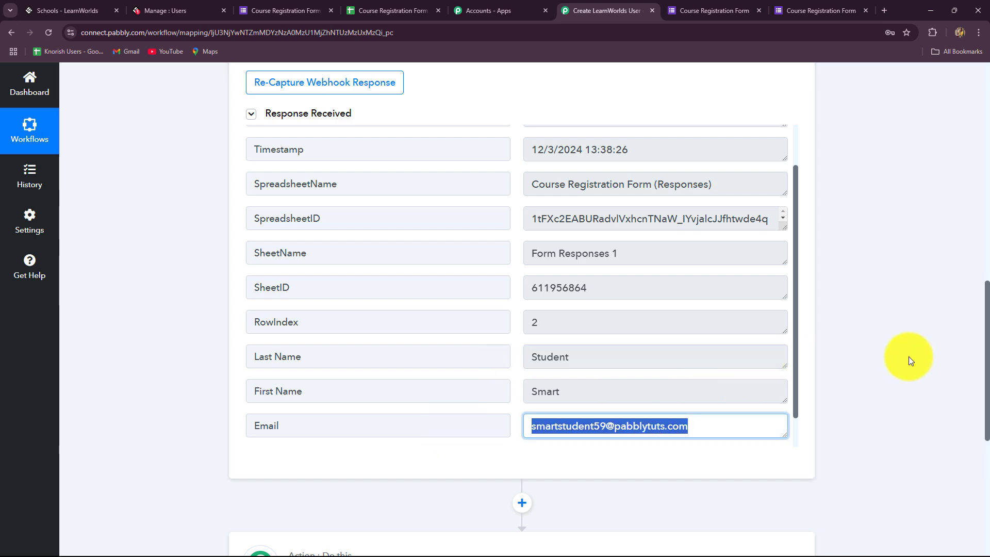
pyautogui.scroll(10, 915, 352)
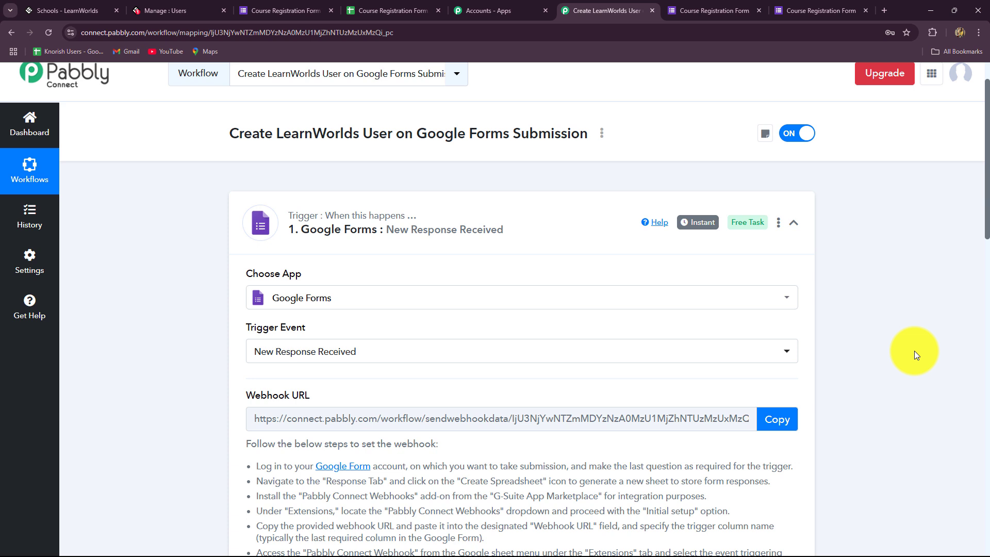
# Step: Collapse the Pabbly trigger step and select cell E3 in the responses sheet
pyautogui.click(794, 222)
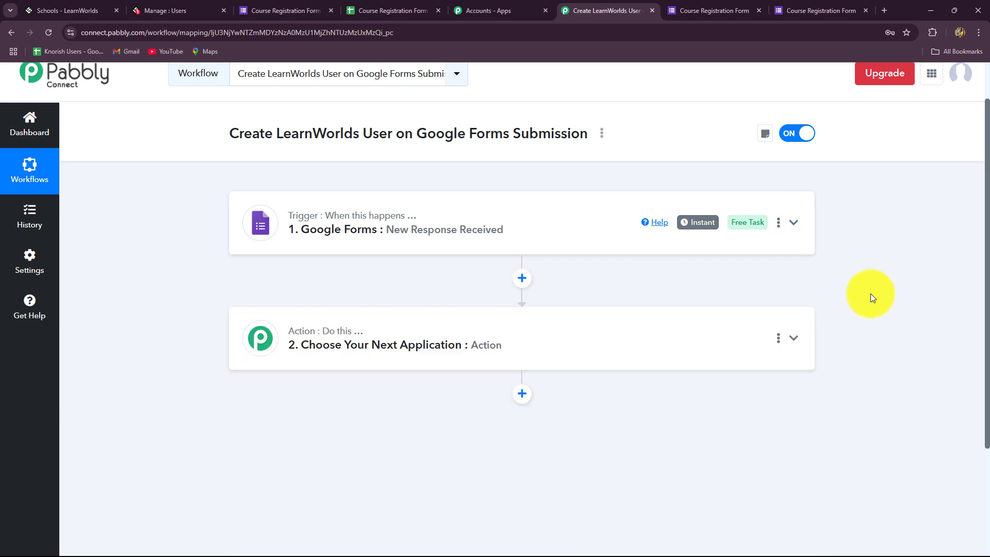
pyautogui.click(266, 11)
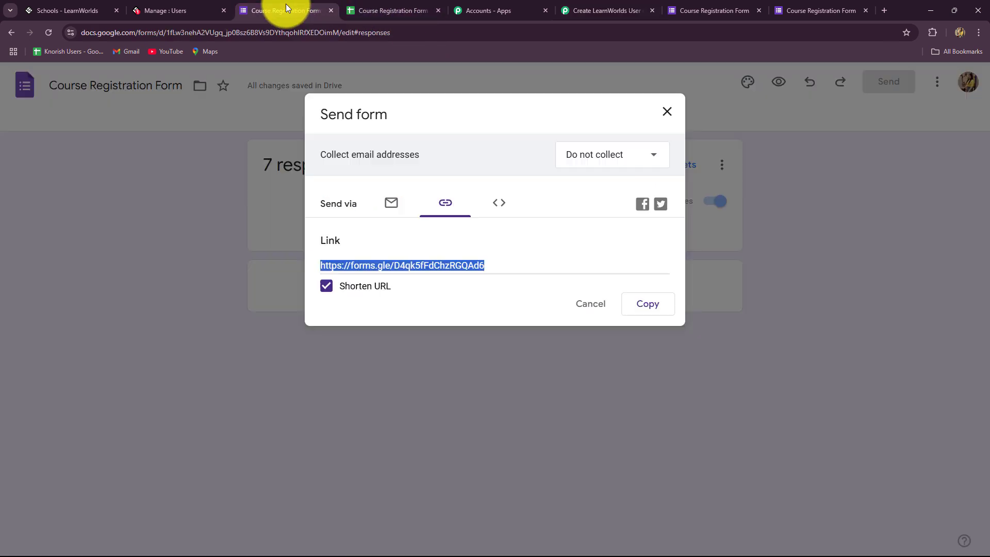
pyautogui.click(393, 10)
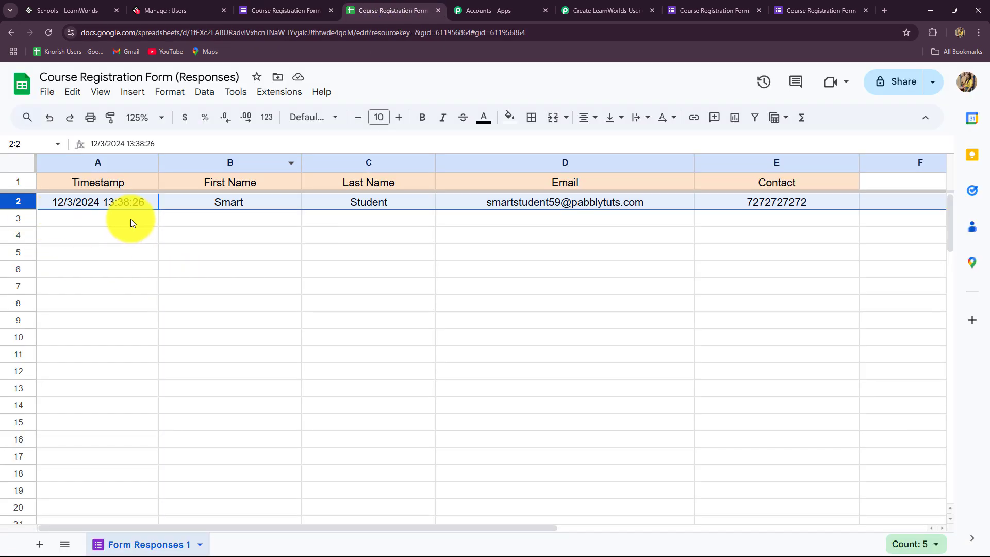
pyautogui.click(765, 221)
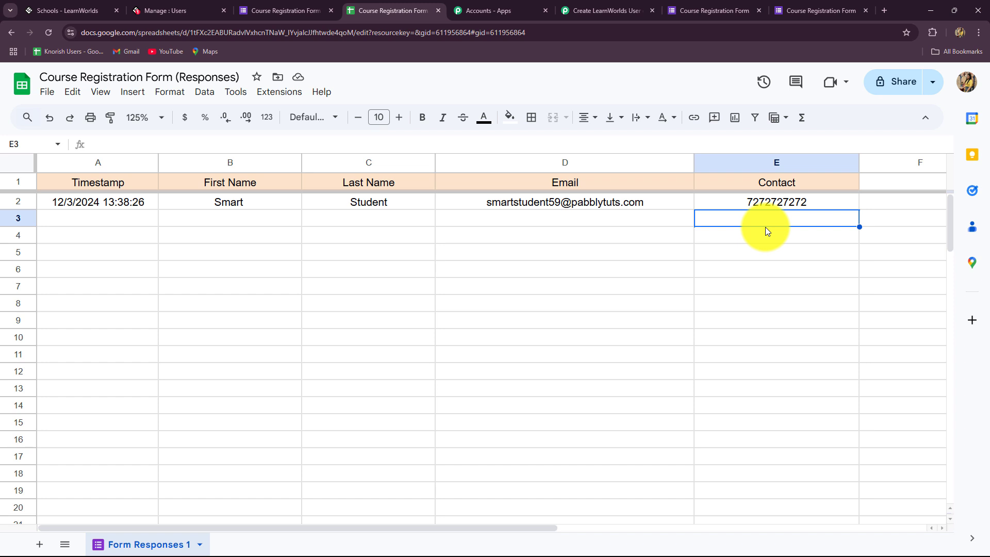
# Step: Turn on Send On Event in Pabbly Connect Webhooks, then return to the Pabbly workflow
pyautogui.click(267, 93)
pyautogui.moveTo(283, 239)
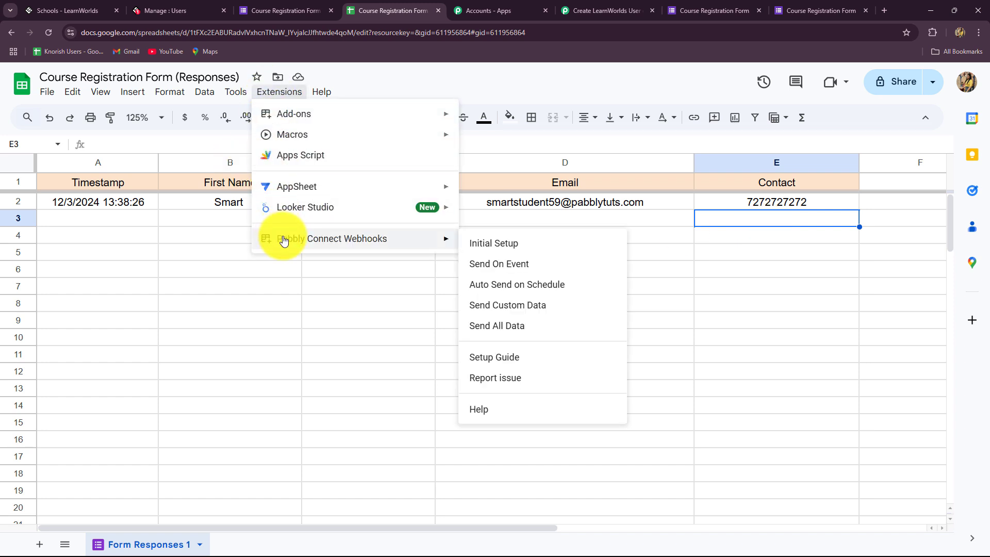
pyautogui.click(485, 274)
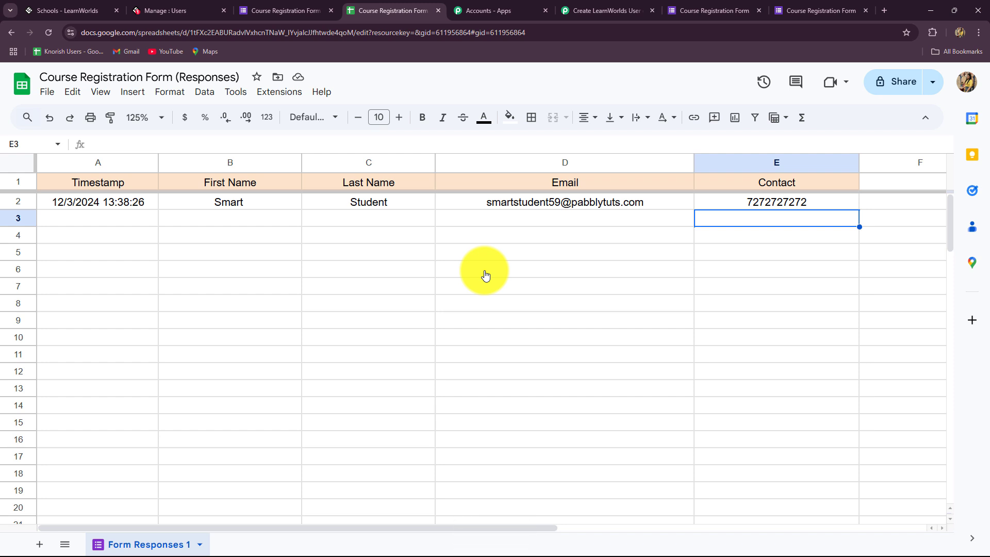
pyautogui.click(606, 10)
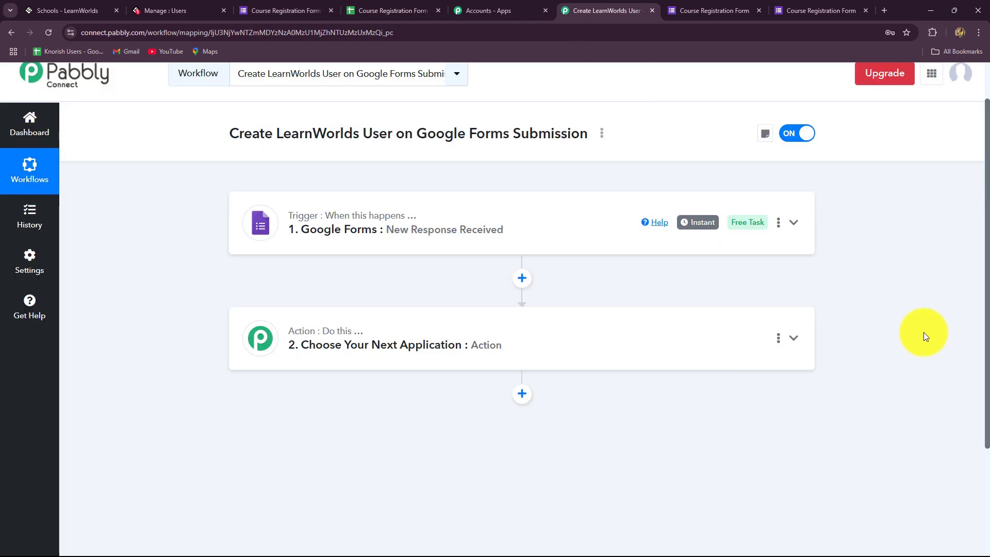
pyautogui.scroll(-1, 928, 331)
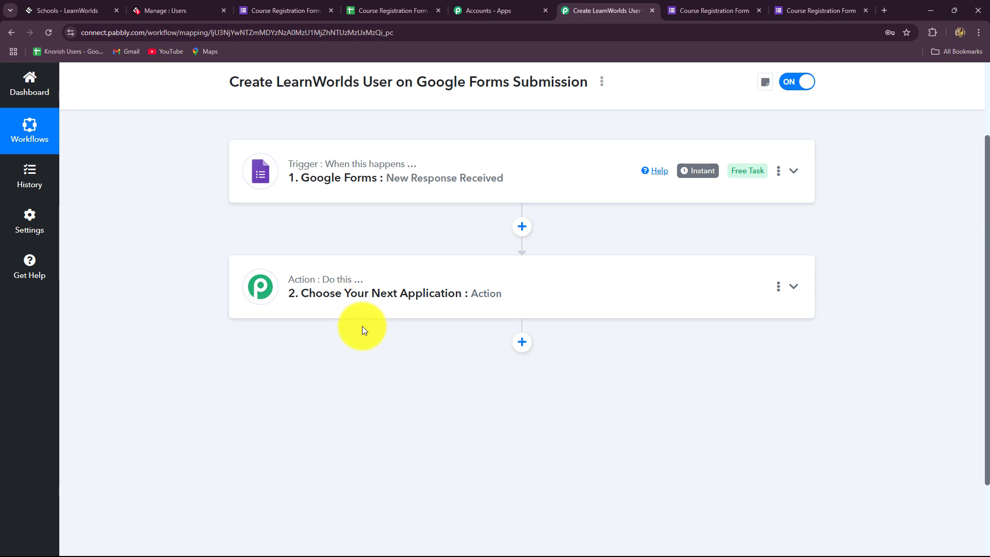
pyautogui.click(67, 9)
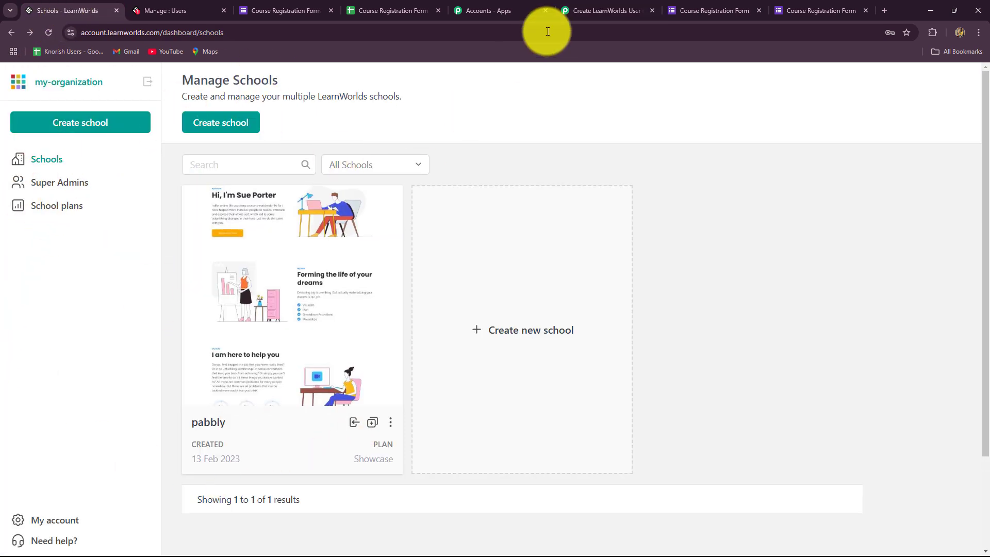
pyautogui.click(577, 11)
# Step: Set the action step to LearnWorlds with the Create User event and begin connecting the account
pyautogui.click(316, 270)
pyautogui.scroll(-2, 221, 371)
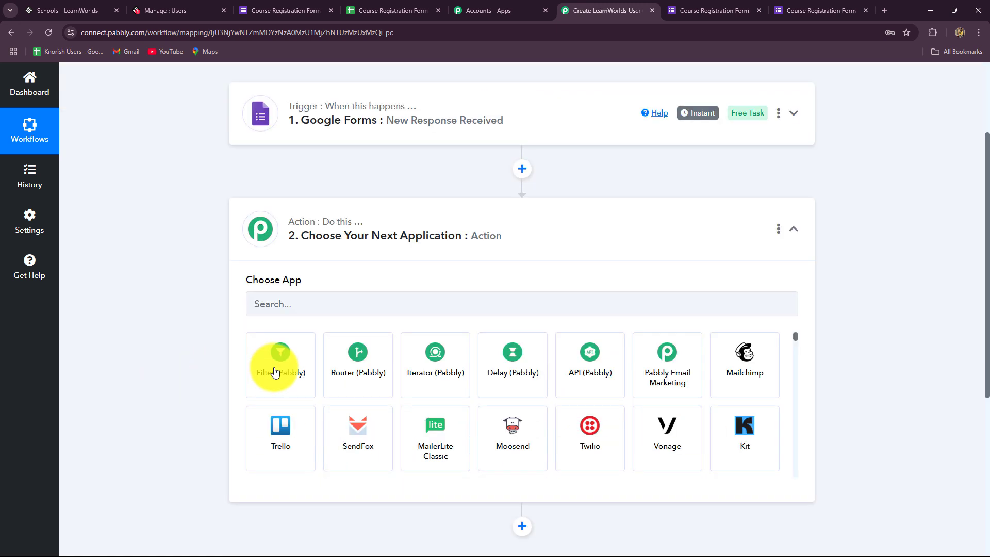
pyautogui.click(279, 273)
pyautogui.write('L')
pyautogui.press('capslock')
pyautogui.write('ea')
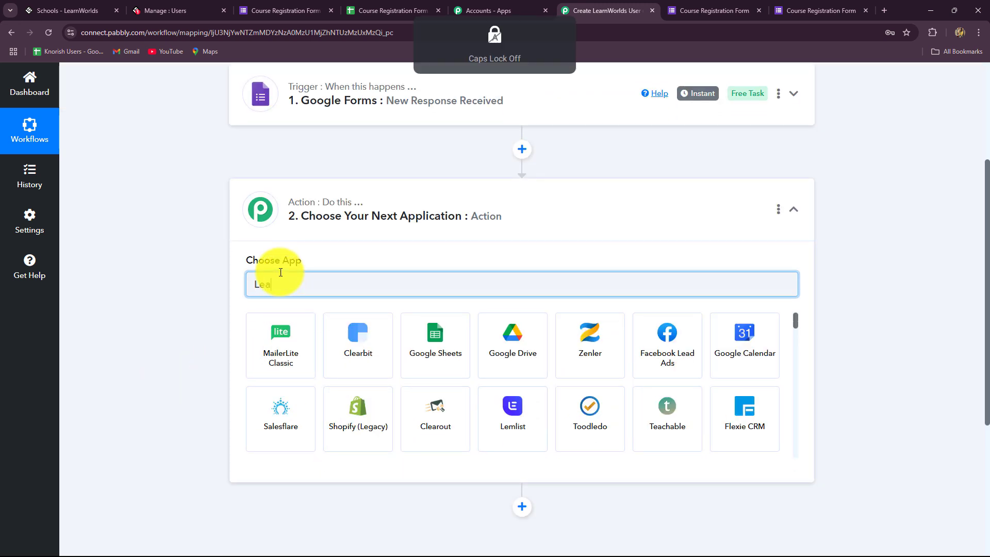
pyautogui.write('r')
pyautogui.click(491, 354)
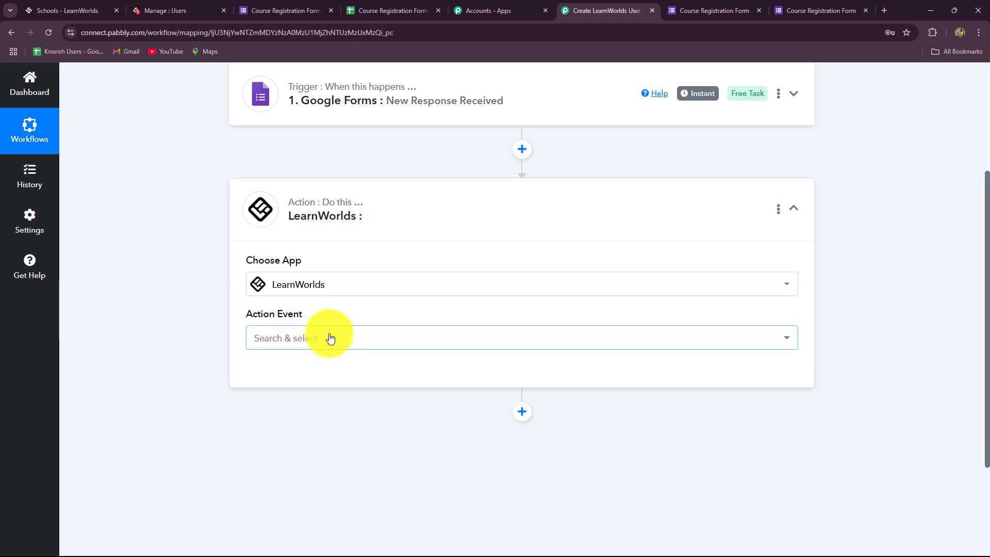
pyautogui.click(330, 338)
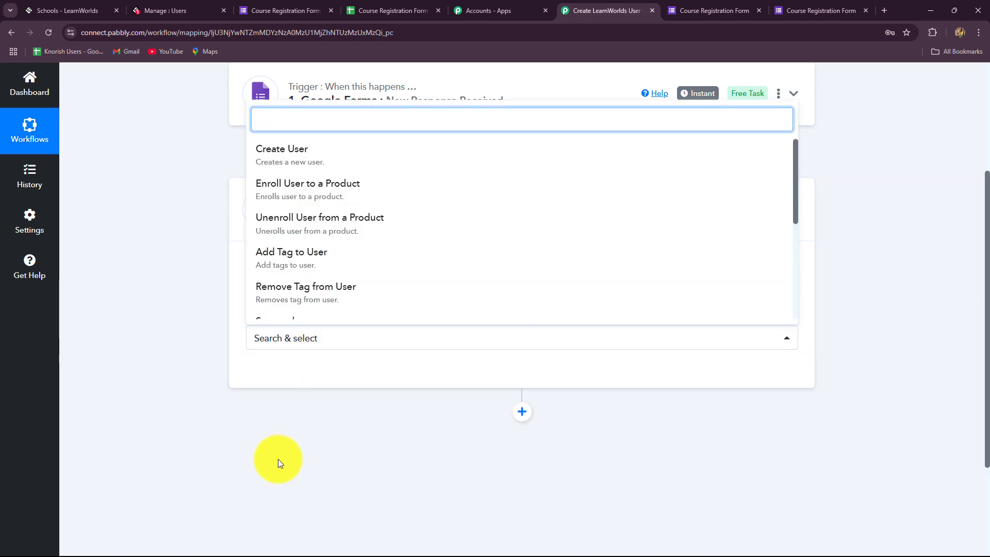
pyautogui.click(299, 155)
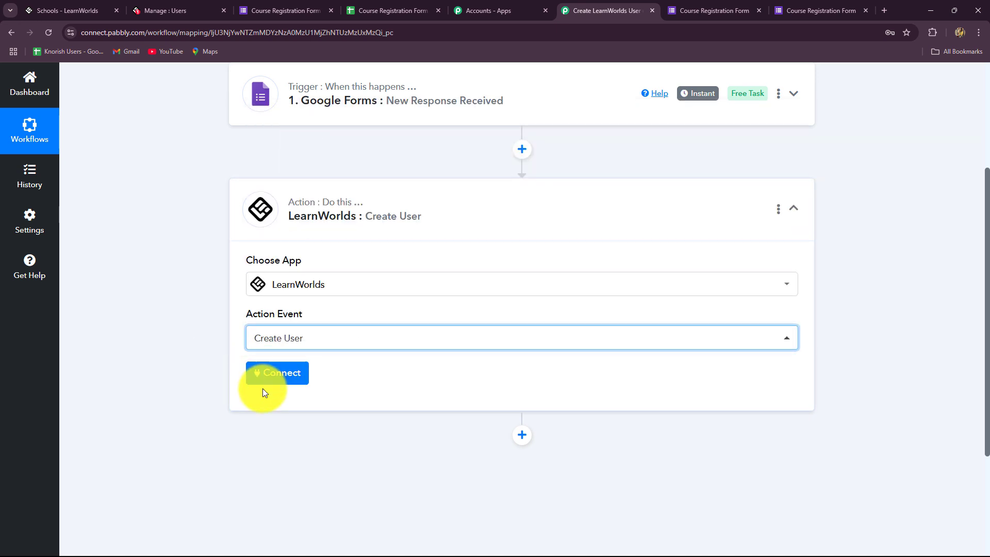
pyautogui.click(274, 379)
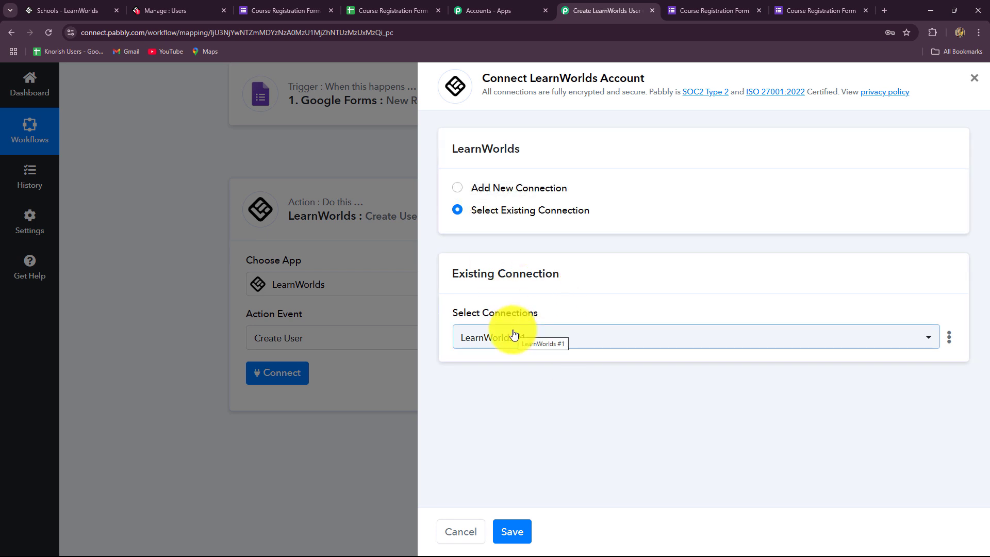
# Step: Choose Add New Connection and open LearnWorlds Settings > Developers API page
pyautogui.click(458, 188)
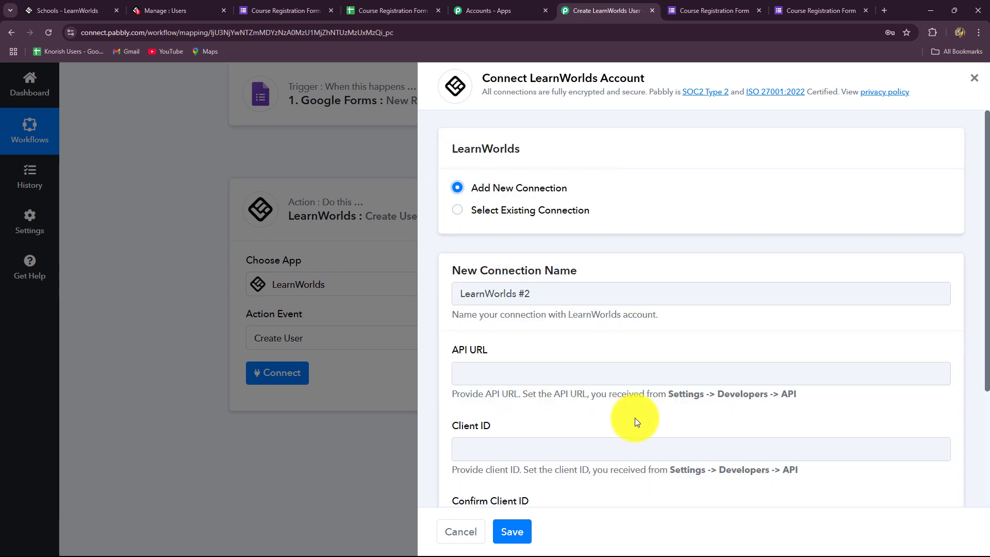
pyautogui.scroll(-3, 635, 413)
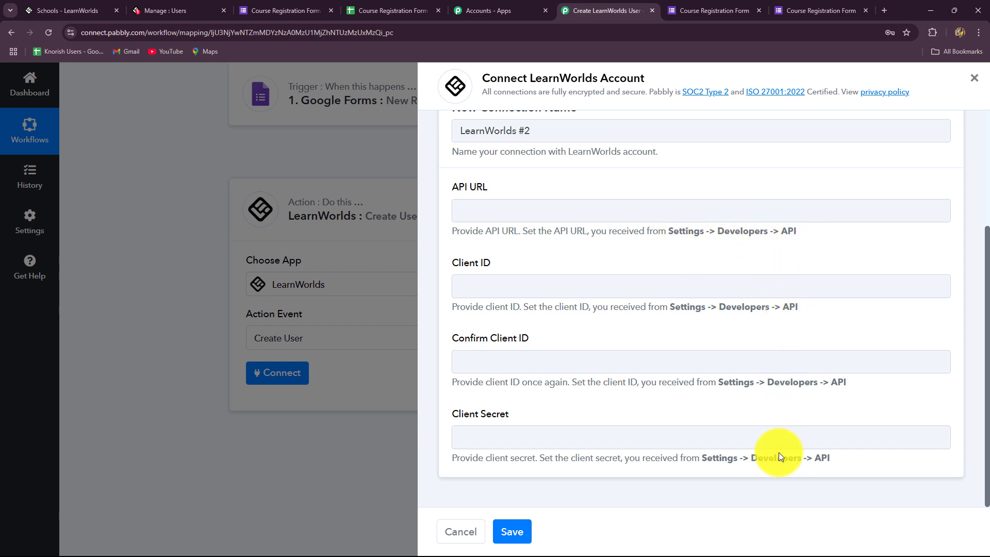
pyautogui.click(96, 12)
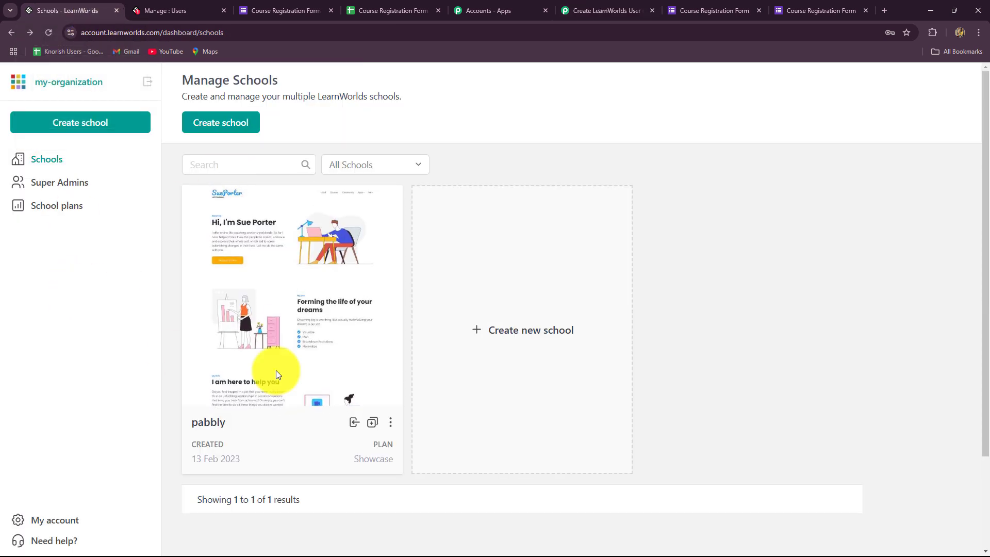
pyautogui.click(155, 11)
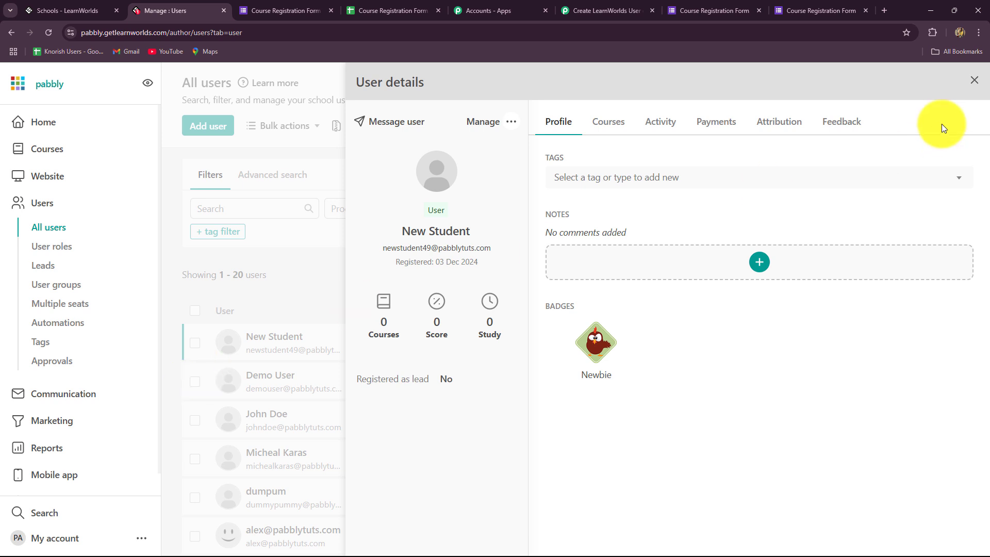
pyautogui.click(972, 86)
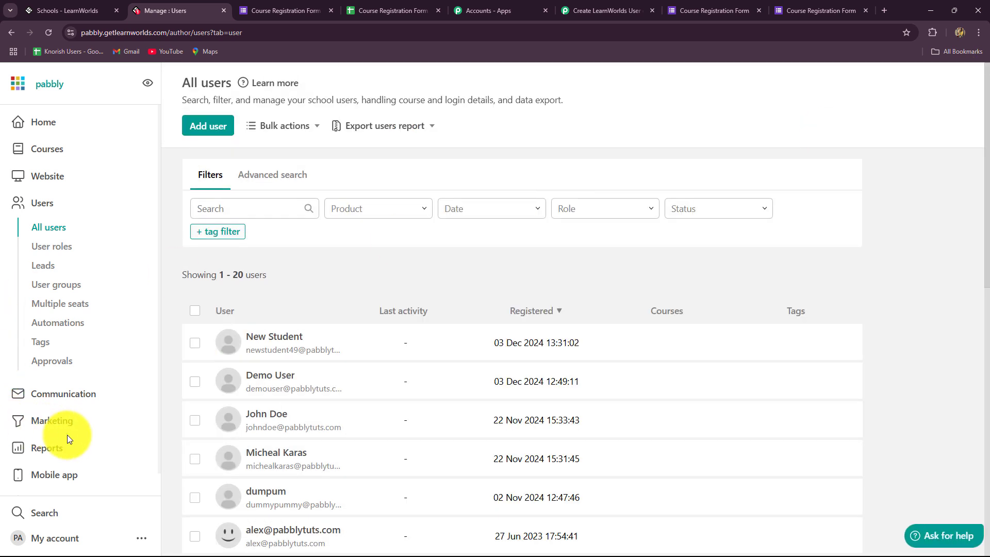
pyautogui.scroll(-1, 69, 438)
pyautogui.click(33, 478)
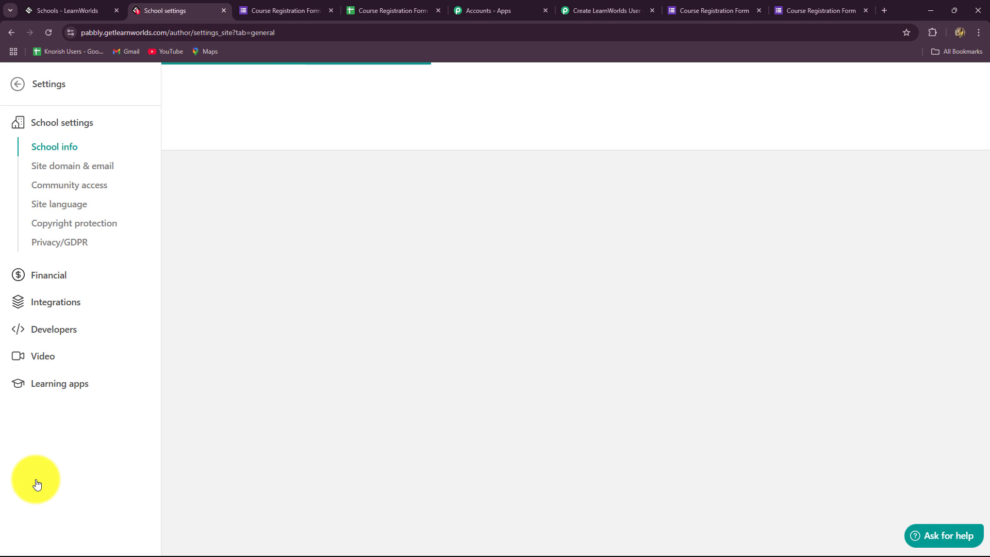
pyautogui.click(46, 332)
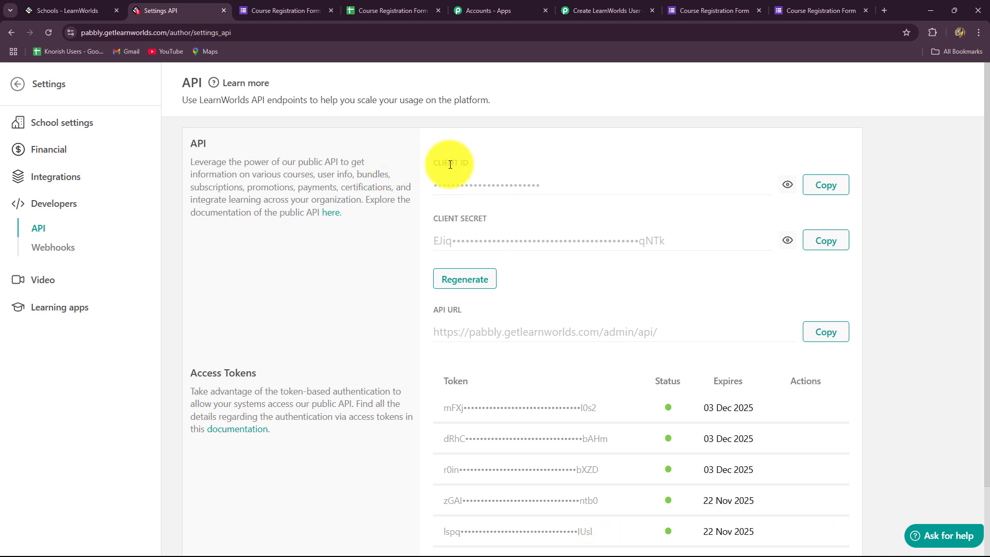
# Step: Paste the LearnWorlds client ID into both Client ID and Confirm Client ID fields
pyautogui.click(809, 178)
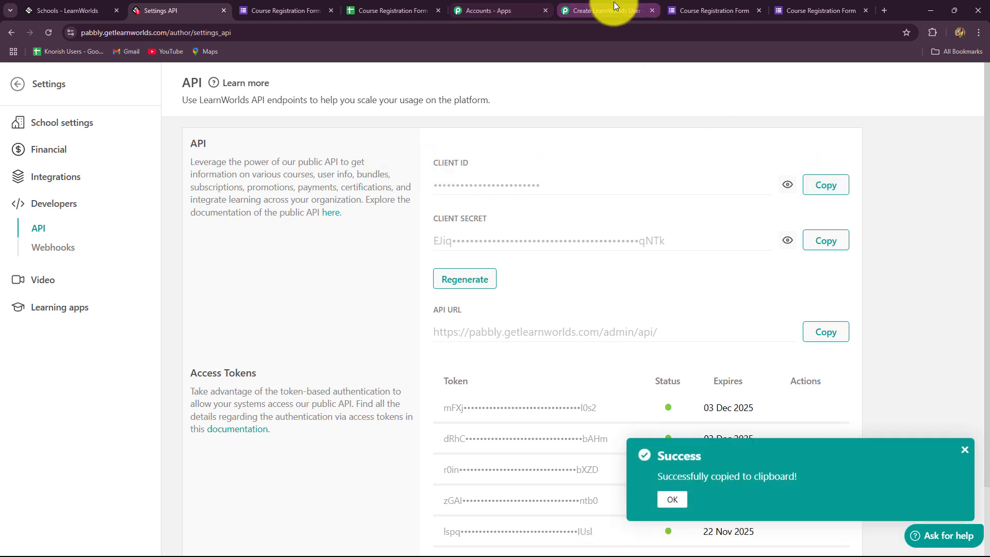
pyautogui.click(614, 5)
pyautogui.click(485, 285)
pyautogui.hotkey('ctrl', 'v')
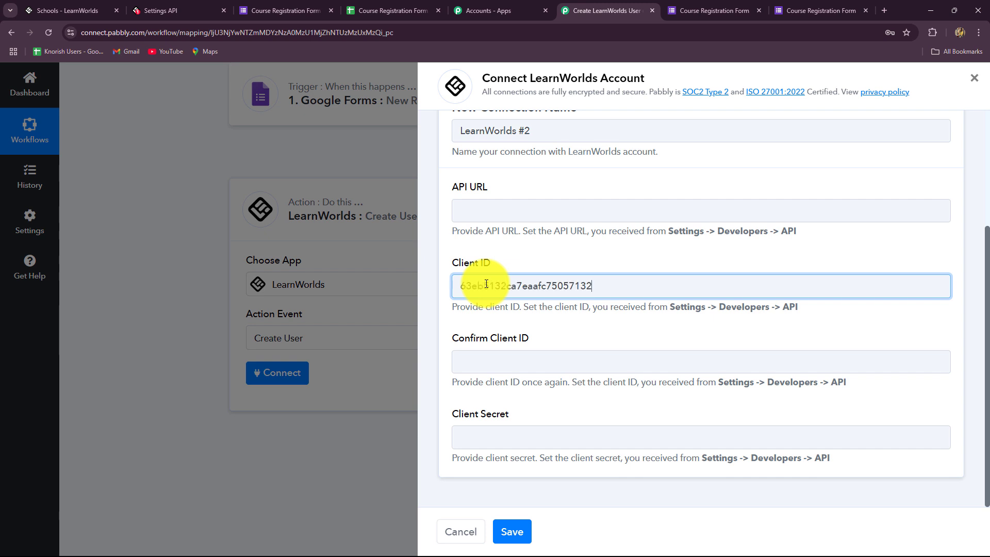
pyautogui.click(469, 369)
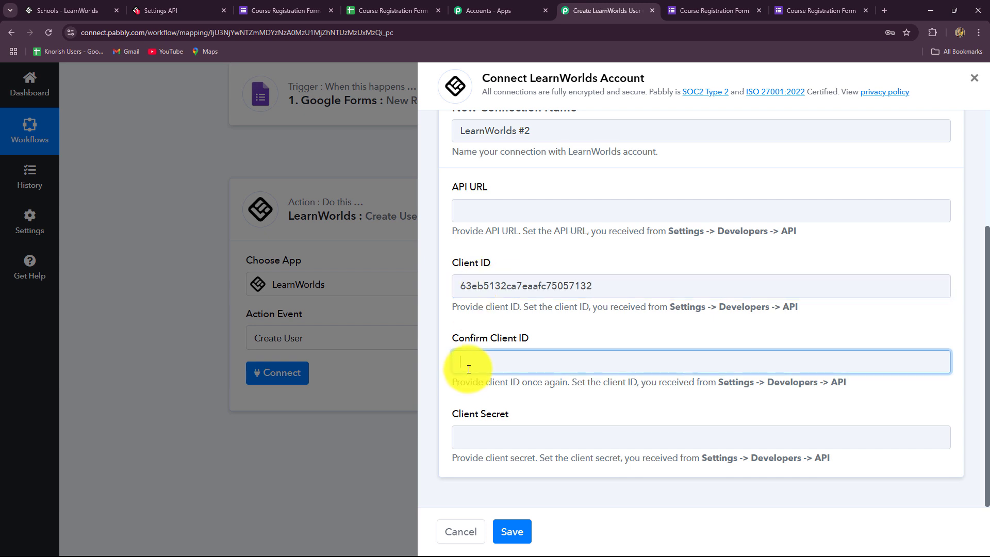
pyautogui.hotkey('ctrl', 'v')
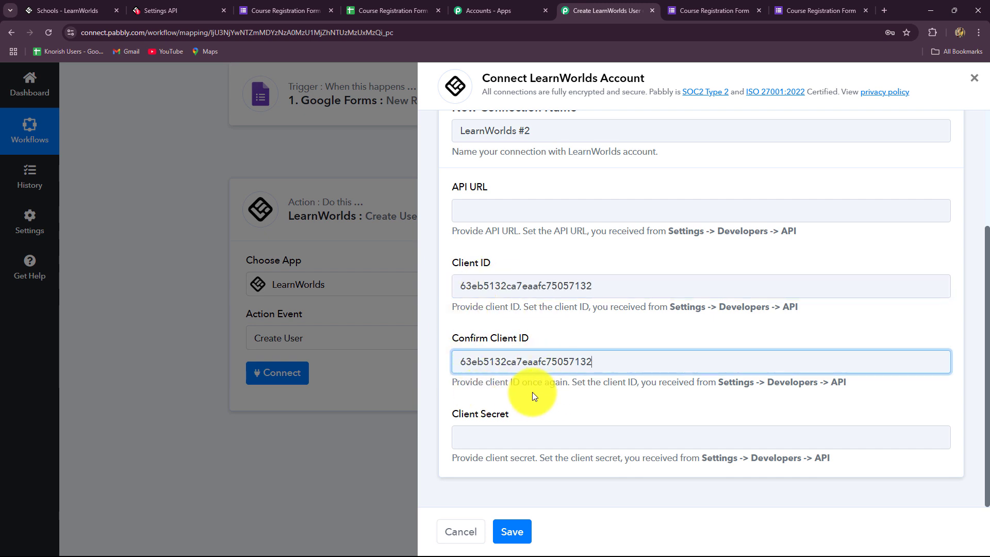
pyautogui.click(490, 212)
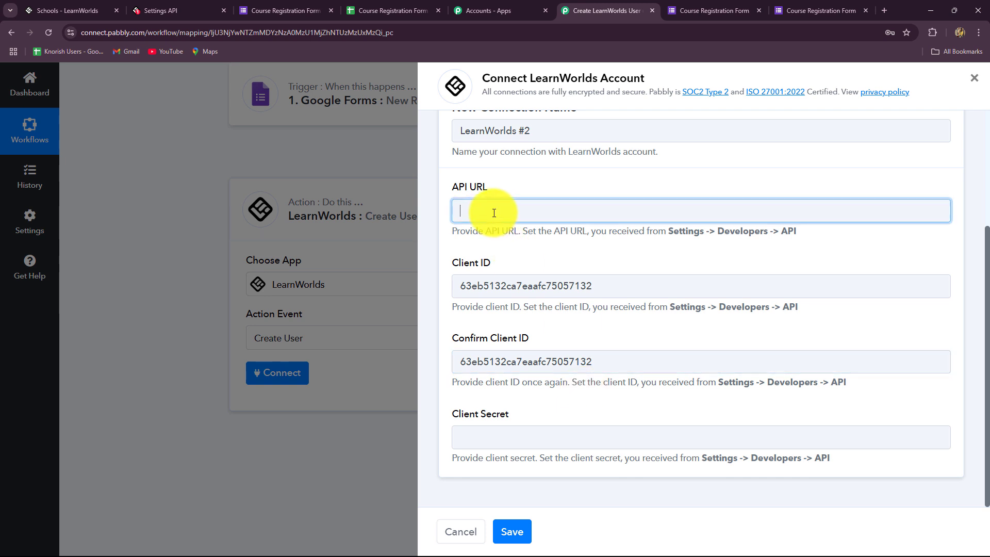
pyautogui.click(497, 436)
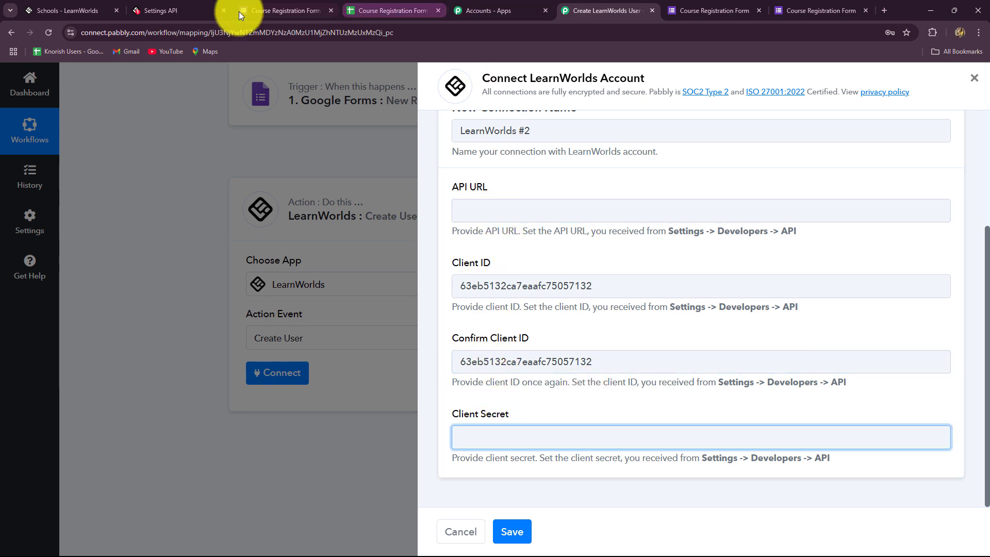
pyautogui.click(155, 8)
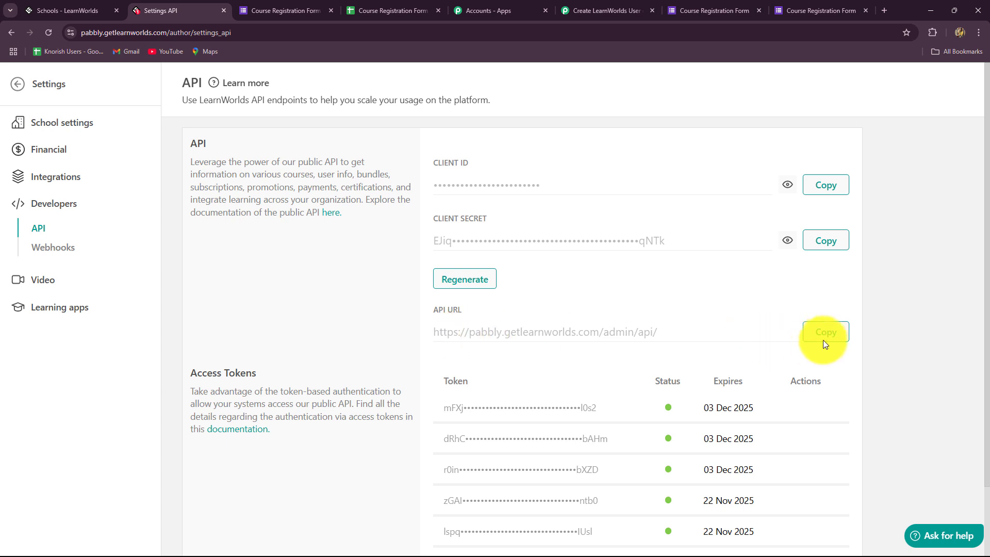
pyautogui.click(598, 9)
pyautogui.click(479, 220)
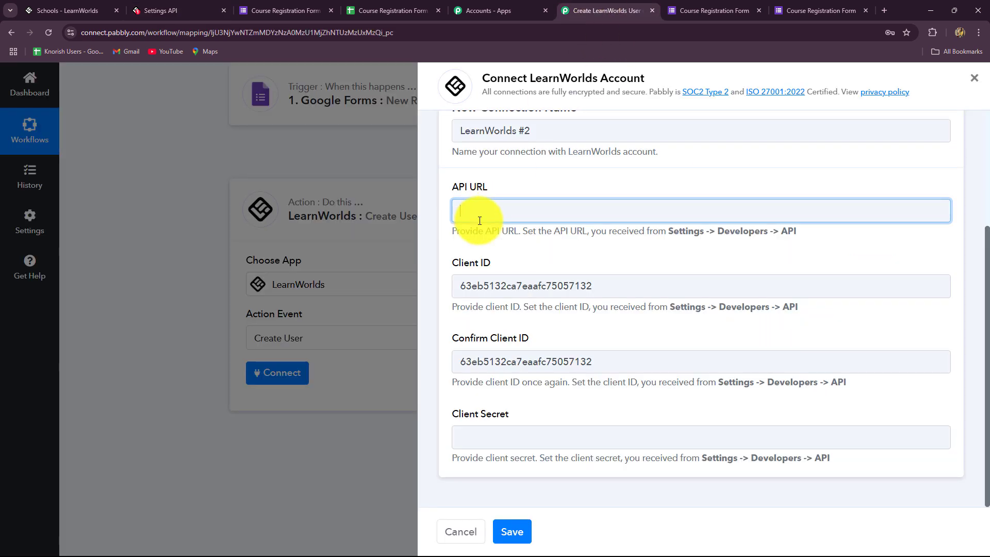
pyautogui.hotkey('ctrl', 'v')
pyautogui.click(155, 7)
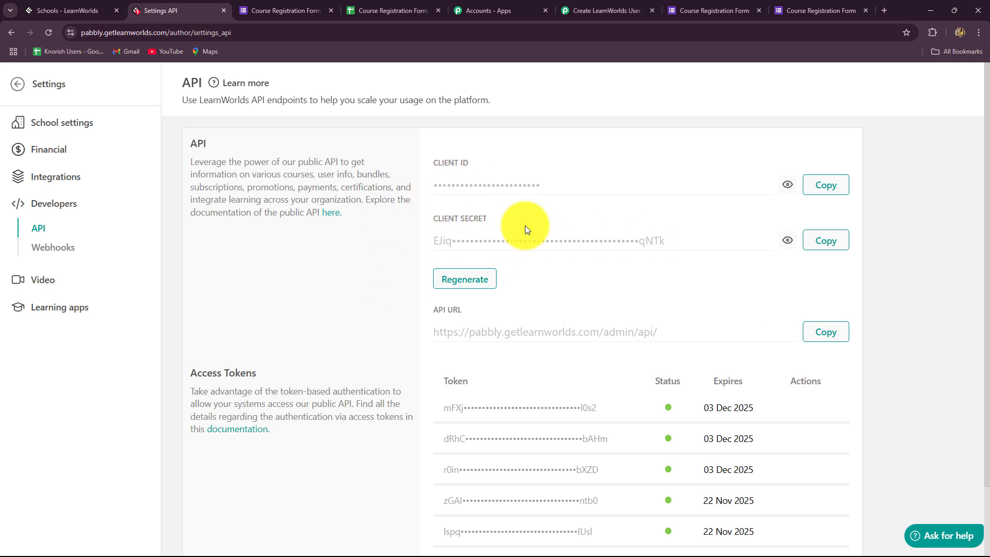
pyautogui.click(814, 244)
pyautogui.click(593, 10)
pyautogui.click(501, 446)
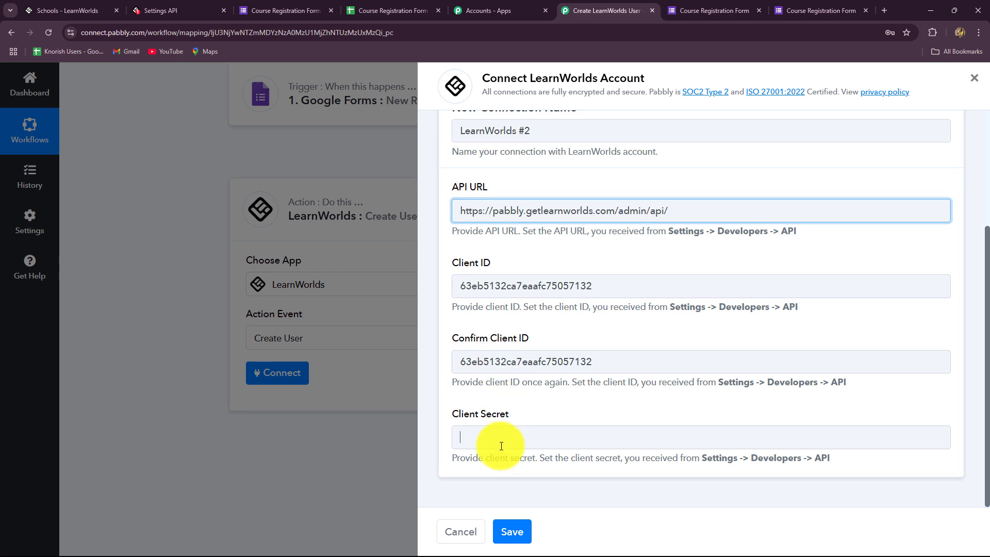
pyautogui.hotkey('ctrl', 'v')
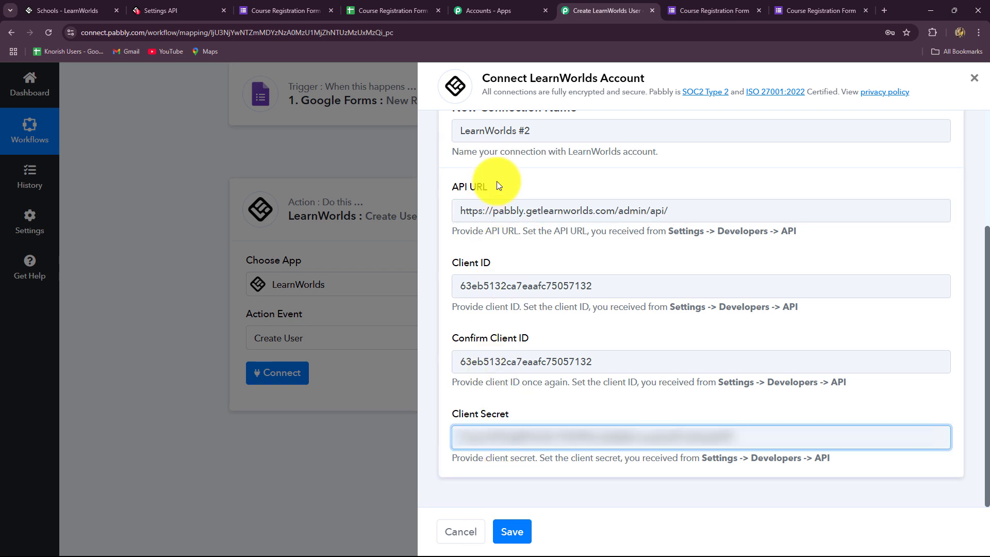
# Step: Save the new LearnWorlds connection and scroll to the Create User fields
pyautogui.click(503, 530)
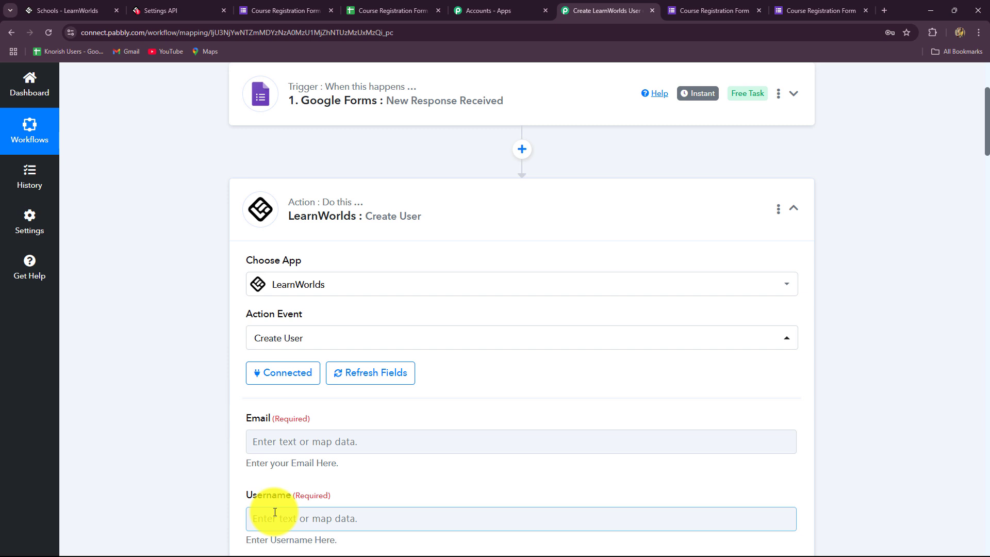
pyautogui.scroll(-5, 661, 404)
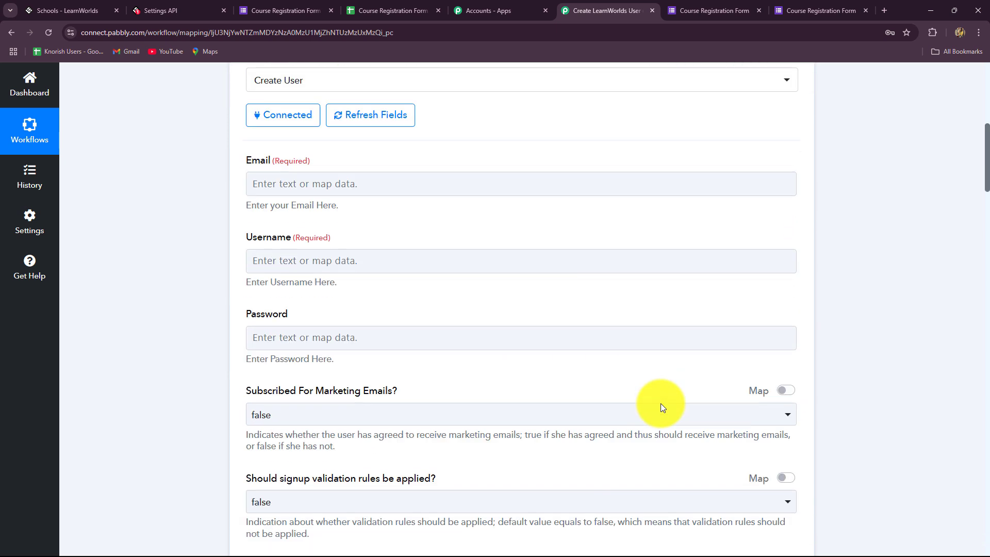
pyautogui.scroll(-5, 661, 404)
pyautogui.scroll(5, 661, 403)
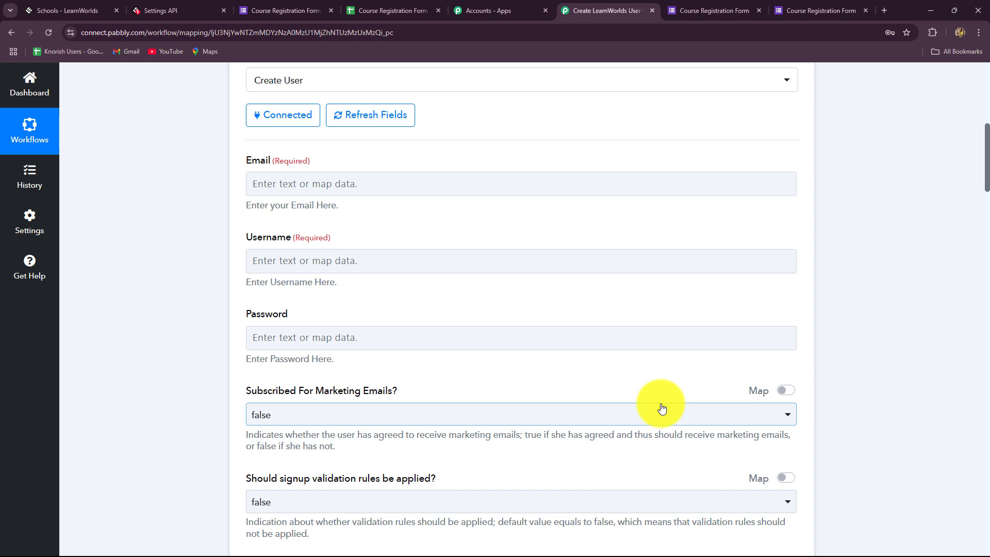
pyautogui.scroll(-10, 662, 409)
pyautogui.scroll(15, 661, 409)
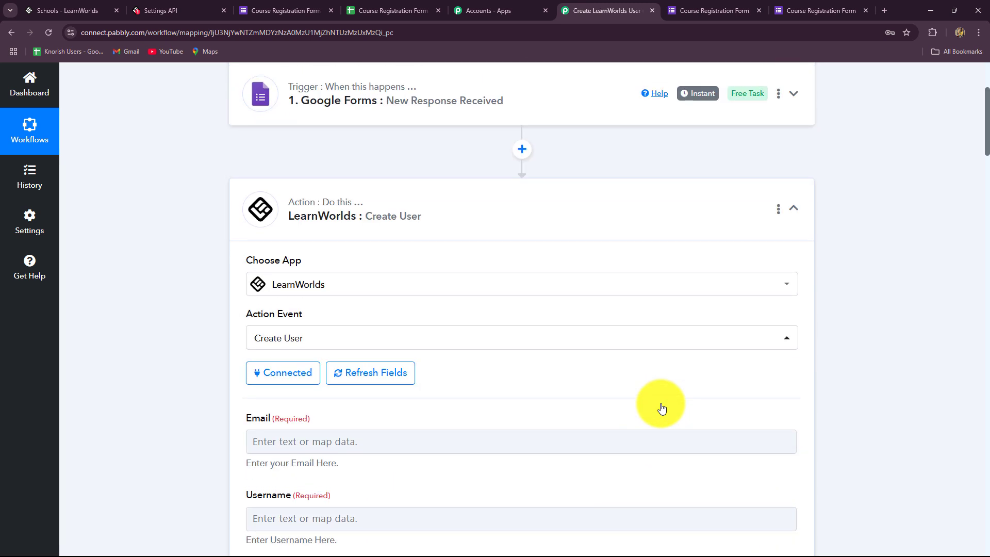
pyautogui.scroll(-5, 662, 409)
# Step: Map the Google Forms response's Email answer into the Create User Email field
pyautogui.click(345, 185)
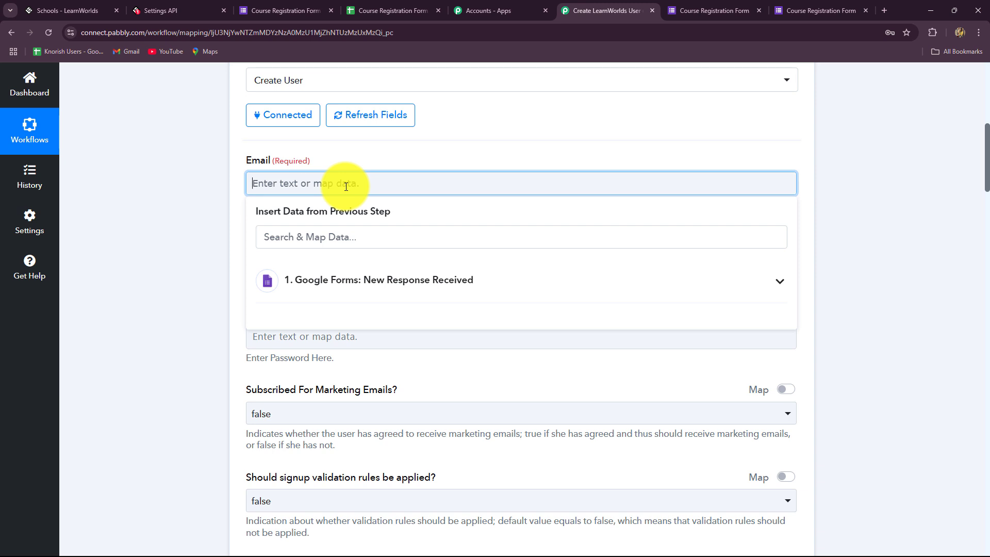
pyautogui.click(365, 280)
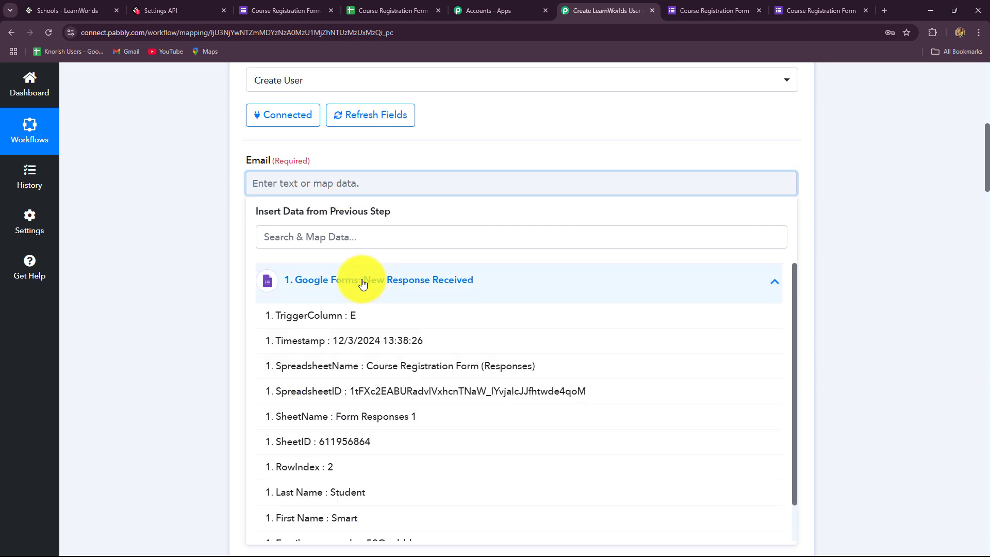
pyautogui.scroll(-1, 369, 408)
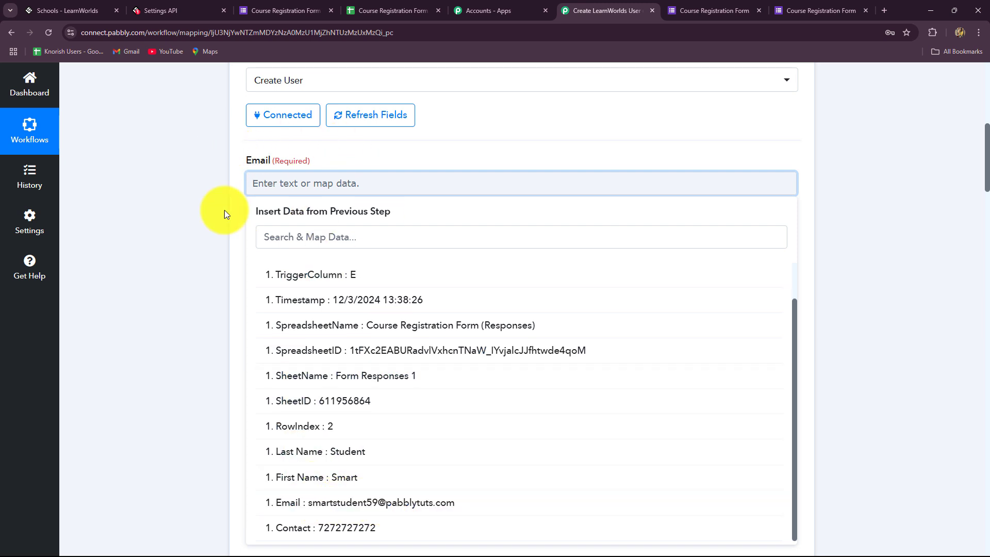
pyautogui.click(356, 504)
pyautogui.click(855, 368)
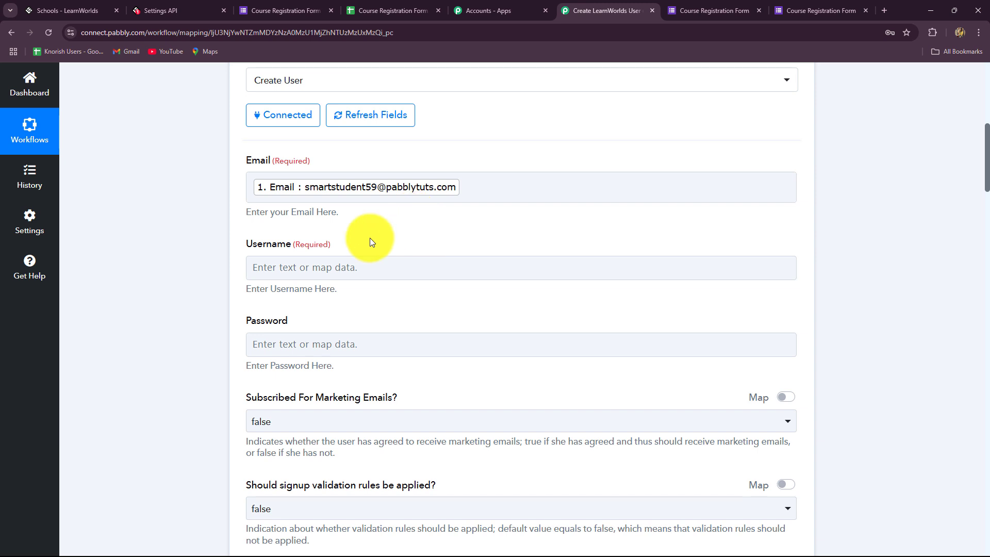
# Step: Map the Username field to the form's First Name followed by Last Name
pyautogui.scroll(-1, 370, 241)
pyautogui.click(358, 216)
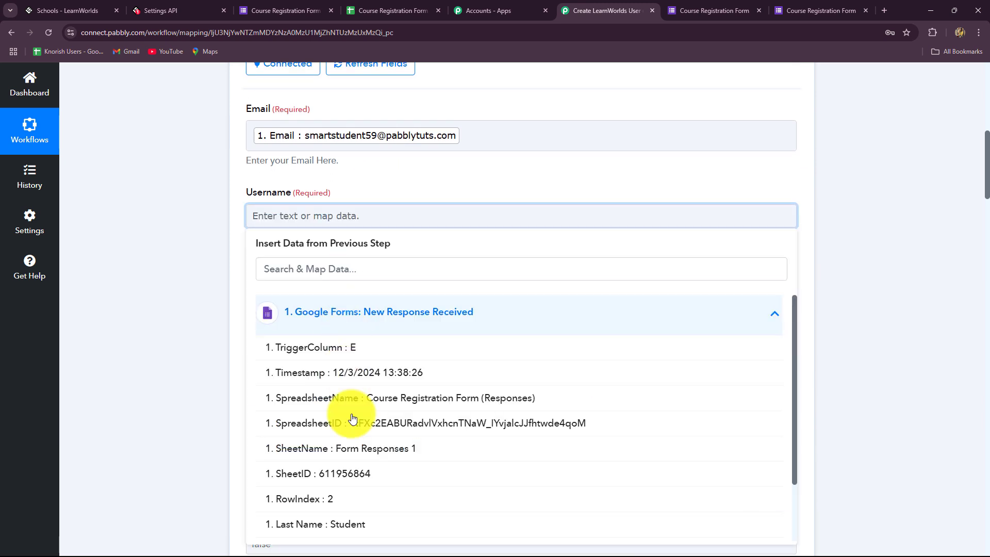
pyautogui.scroll(-2, 353, 419)
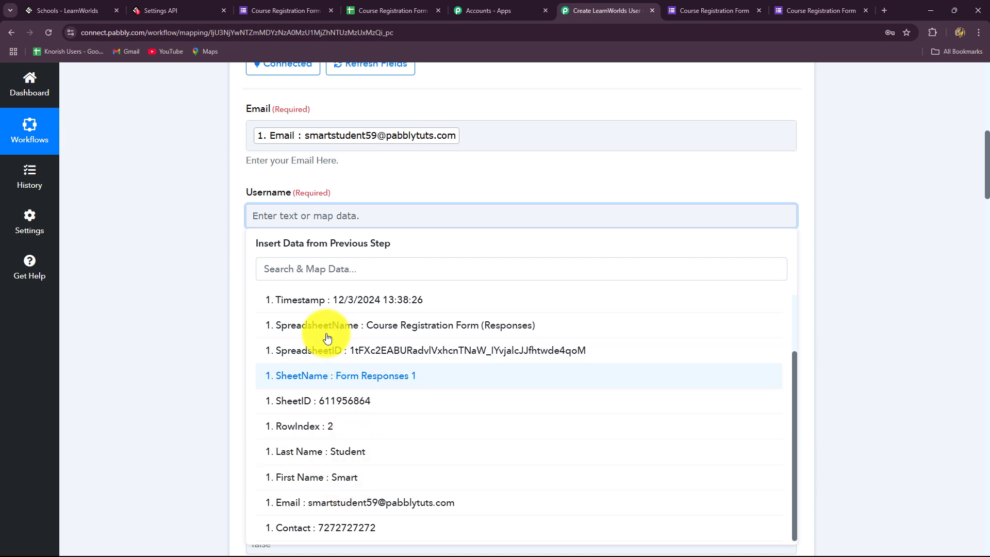
pyautogui.click(339, 483)
pyautogui.click(351, 461)
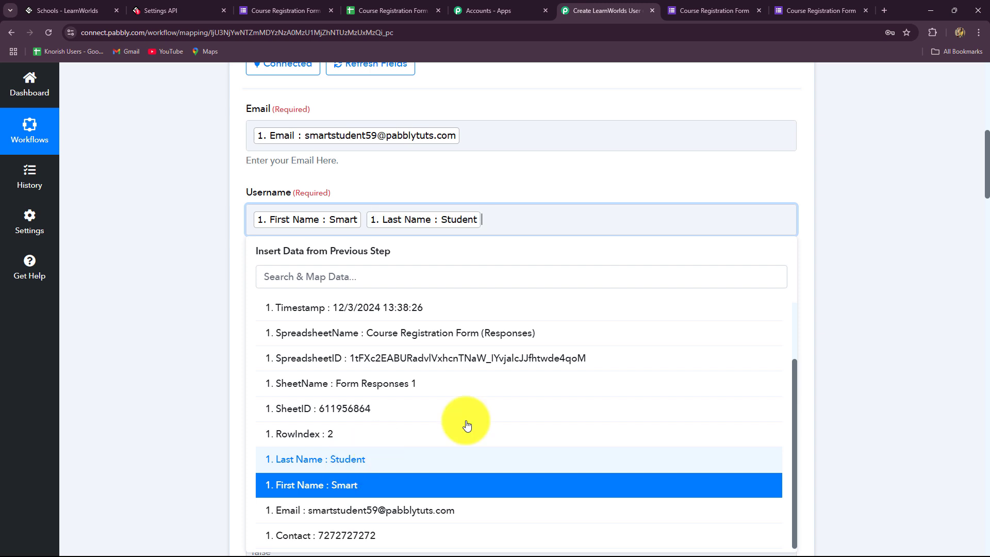
pyautogui.click(887, 348)
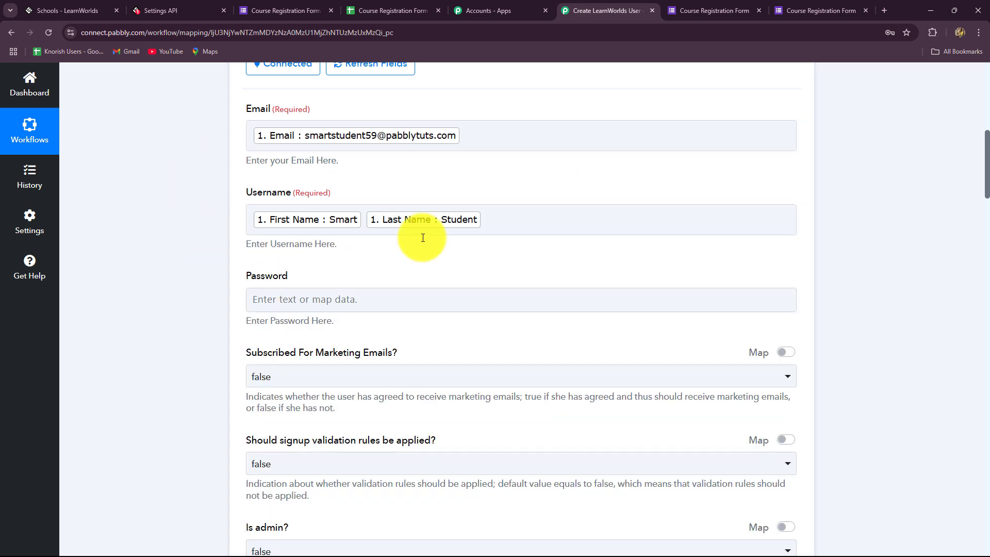
# Step: Leave Password empty and scroll to the end of the Create User form
pyautogui.click(510, 305)
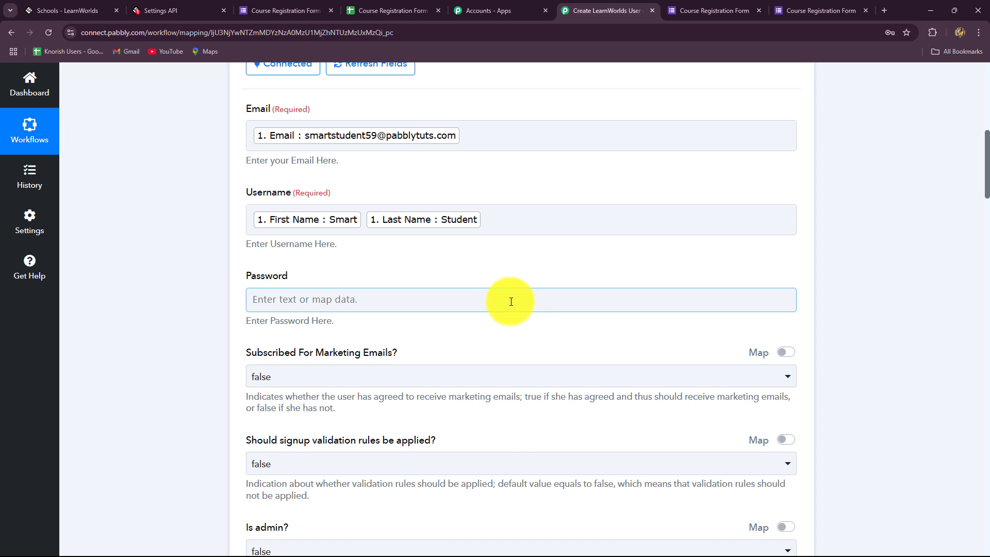
pyautogui.scroll(-2, 510, 302)
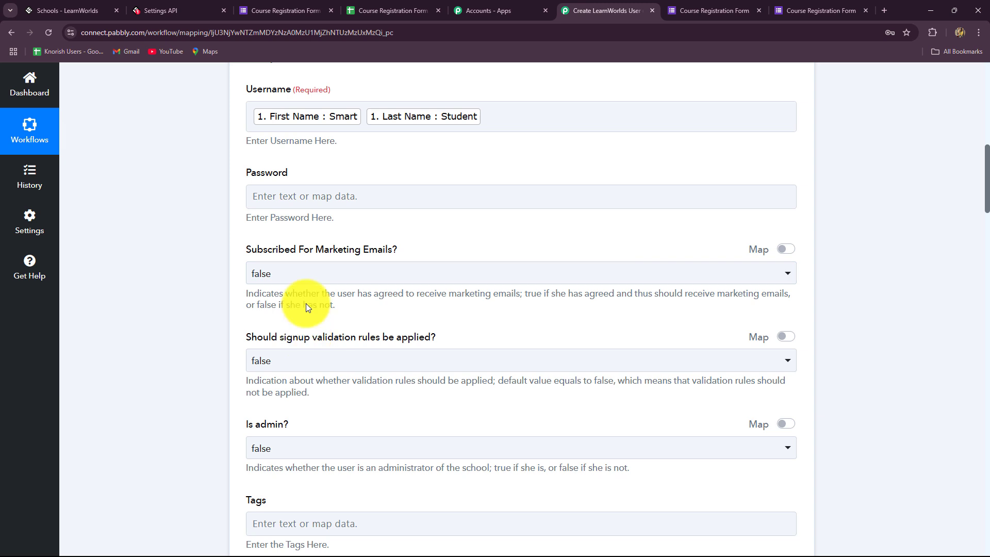
pyautogui.scroll(-1, 305, 298)
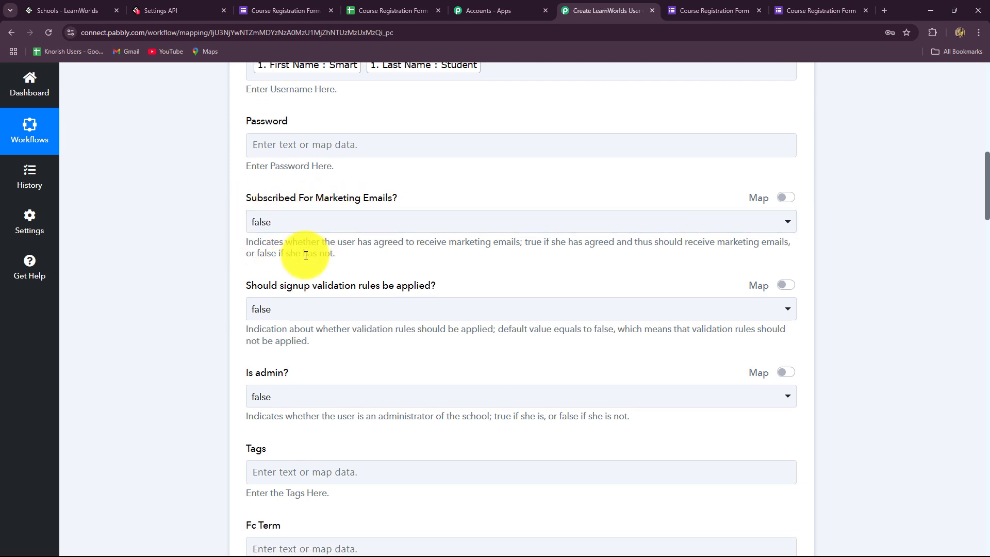
pyautogui.scroll(-3, 306, 255)
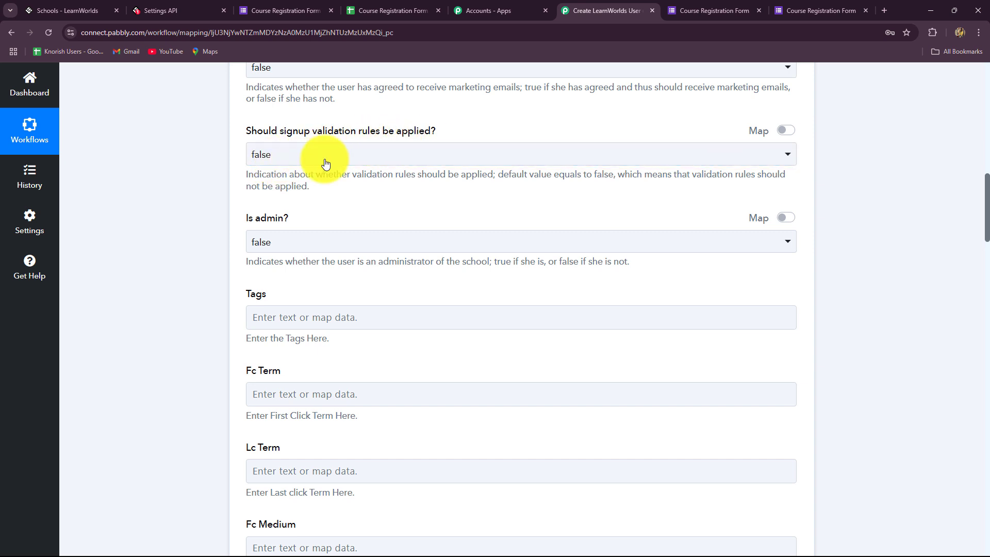
pyautogui.scroll(-7, 279, 286)
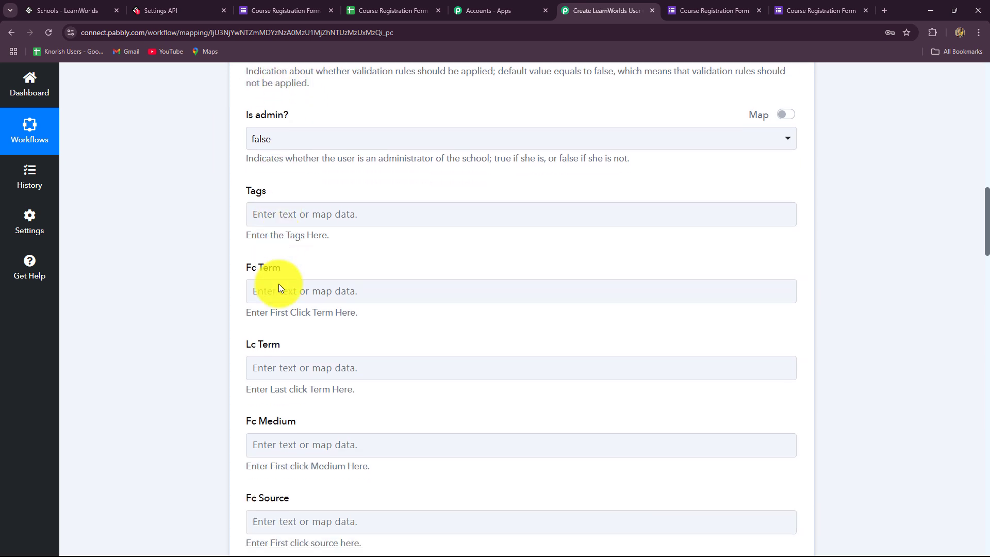
pyautogui.scroll(-16, 279, 285)
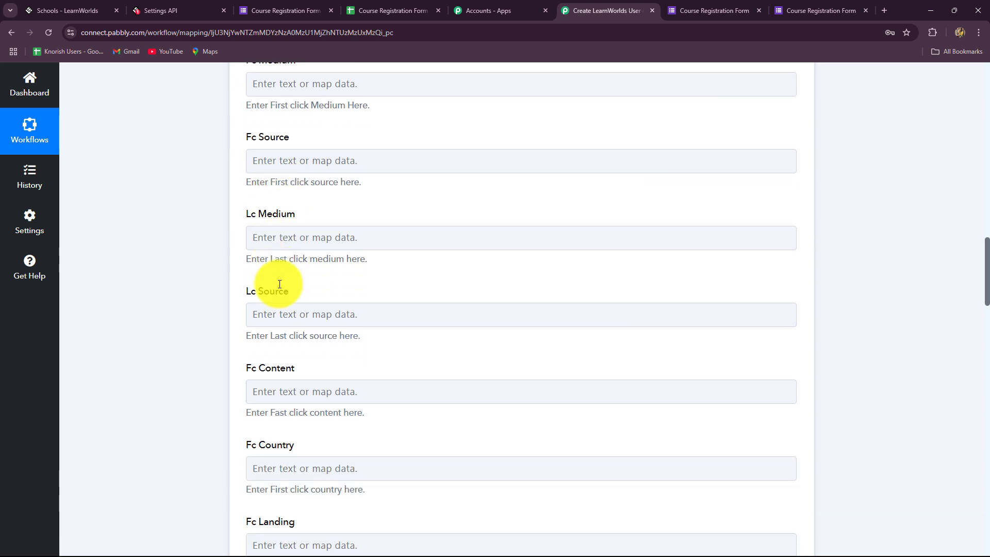
pyautogui.scroll(-20, 280, 284)
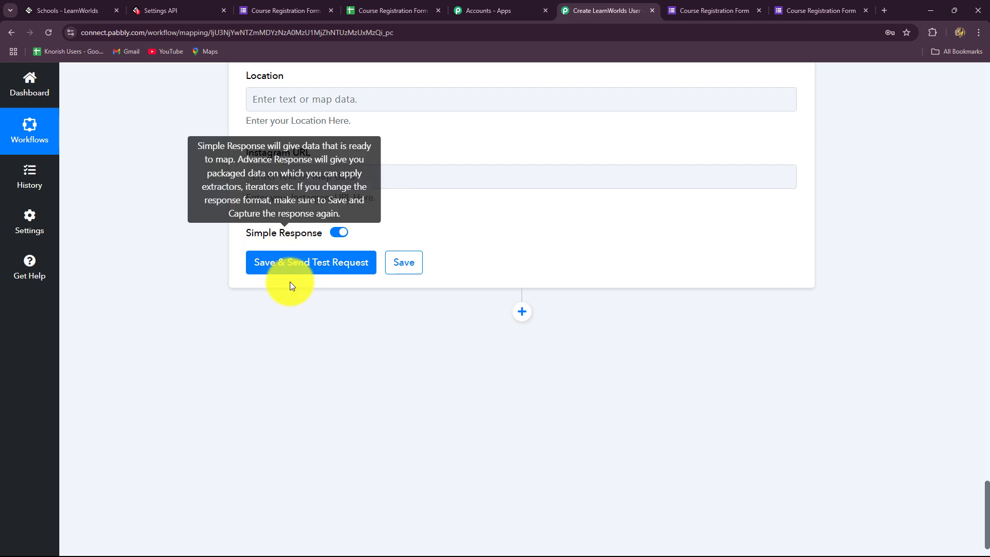
# Step: Save and test Create User, check the returned user ID, then switch to LearnWorlds API settings
pyautogui.click(284, 265)
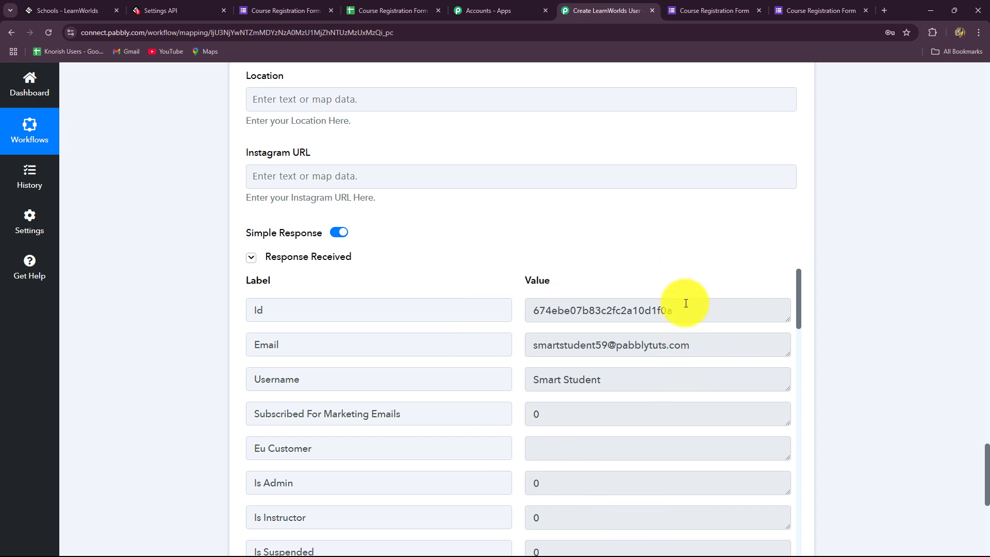
pyautogui.moveTo(685, 303); pyautogui.dragTo(530, 320)
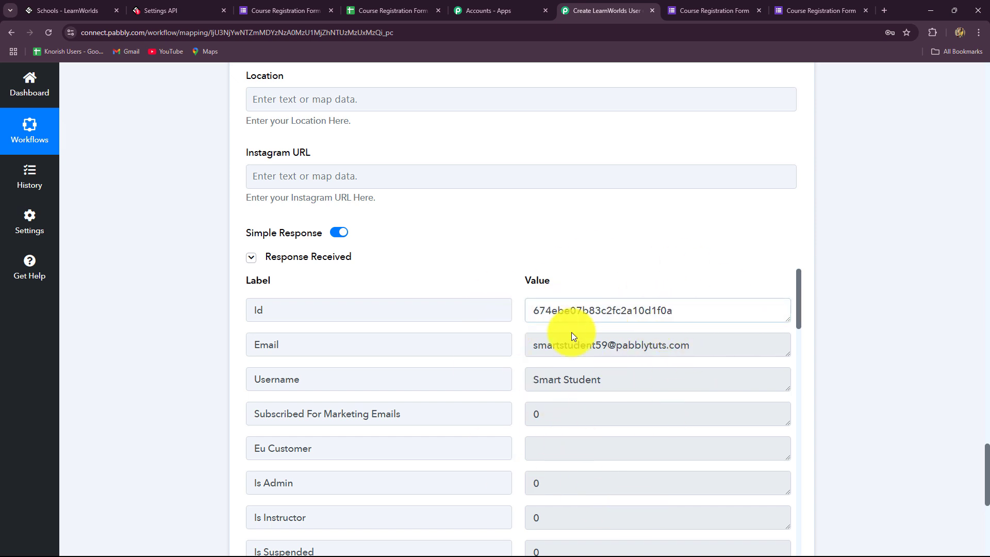
pyautogui.hotkey('ctrl', 'a')
pyautogui.click(576, 448)
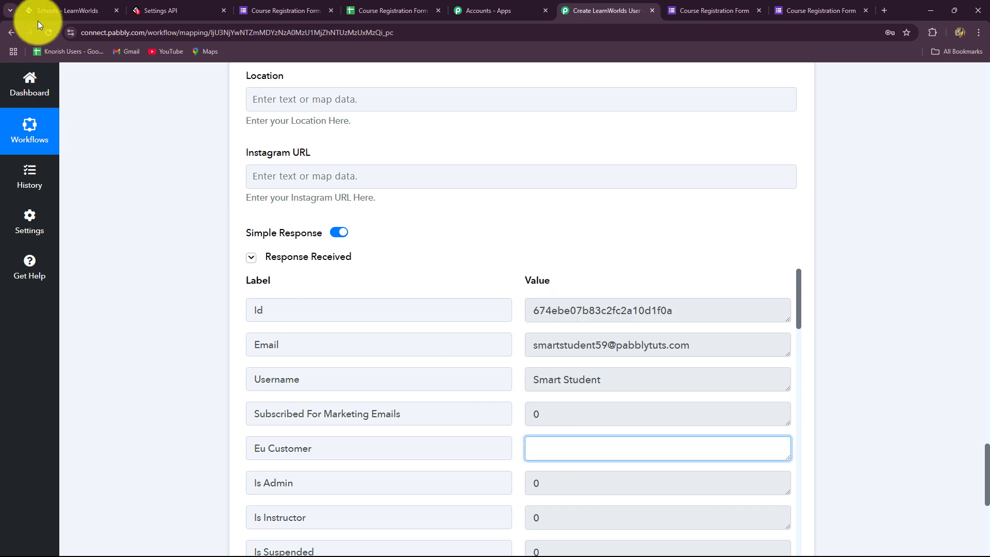
pyautogui.click(69, 13)
pyautogui.click(156, 12)
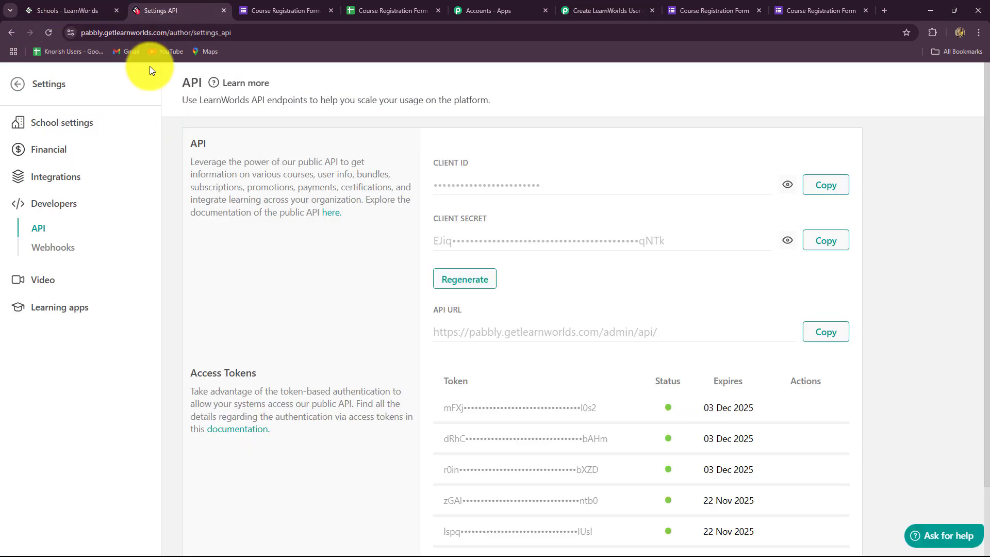
# Step: Check the new test student's details in LearnWorlds' All users list, then return to Pabbly
pyautogui.click(20, 85)
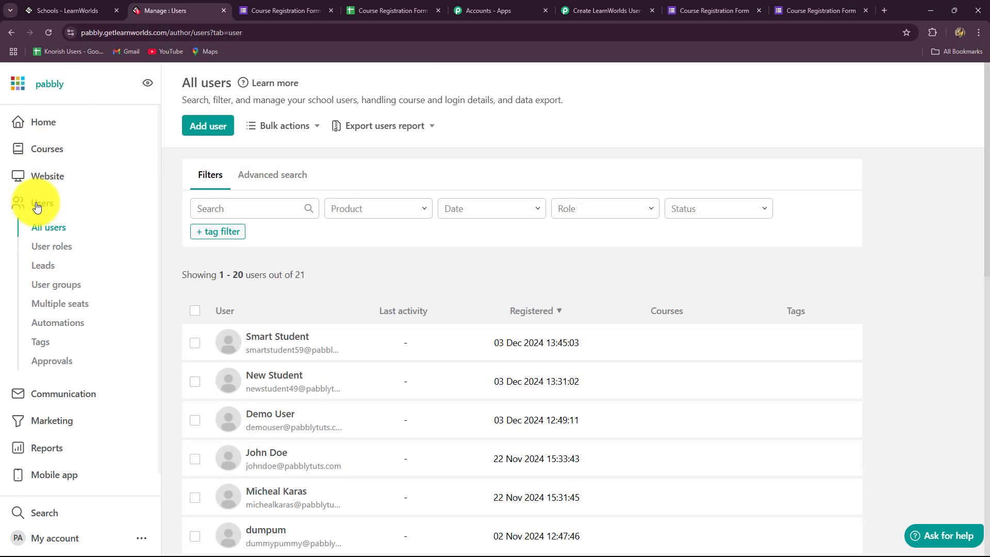
pyautogui.click(266, 339)
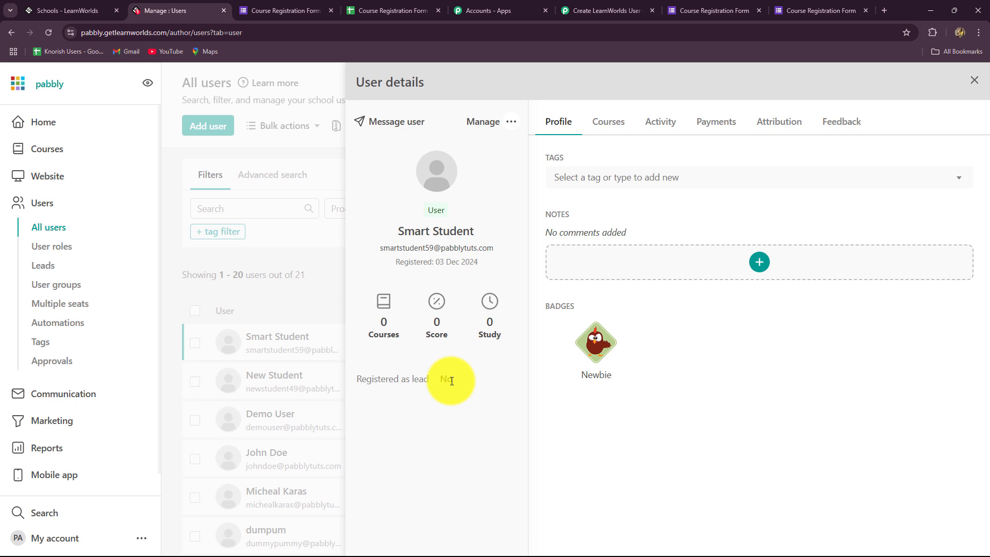
pyautogui.click(611, 9)
# Step: Collapse the LearnWorlds Create User action beneath the Google Forms trigger
pyautogui.scroll(10, 921, 358)
pyautogui.scroll(20, 921, 357)
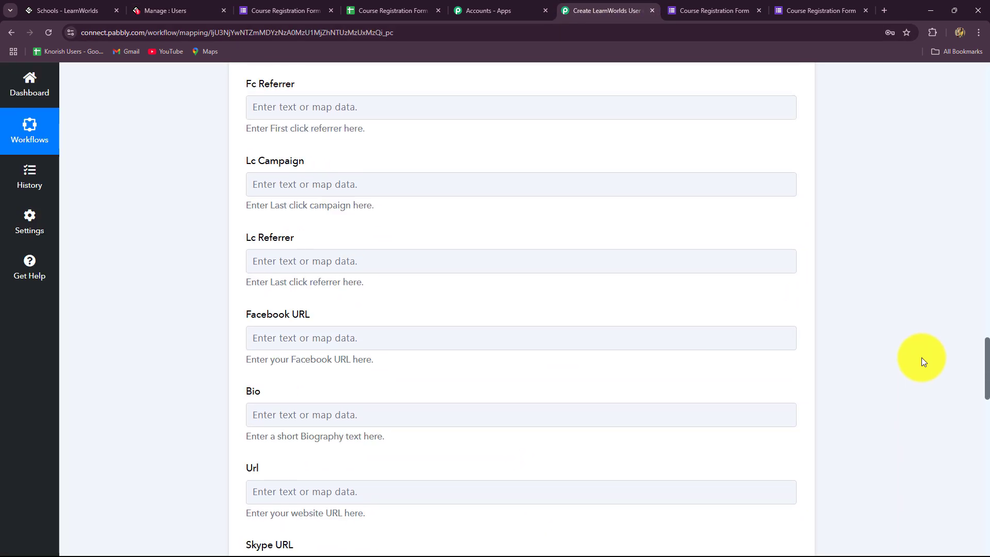
pyautogui.scroll(15, 921, 354)
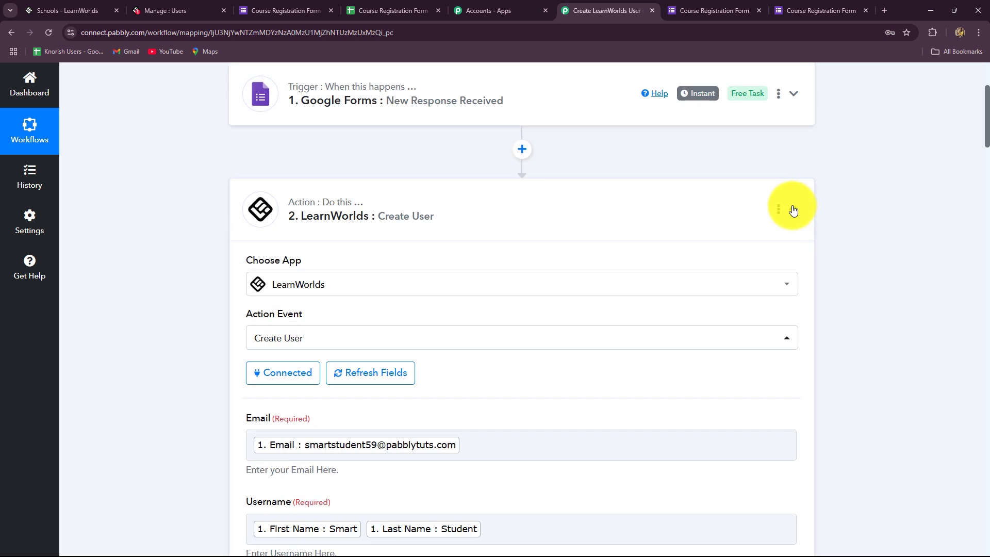
pyautogui.click(793, 207)
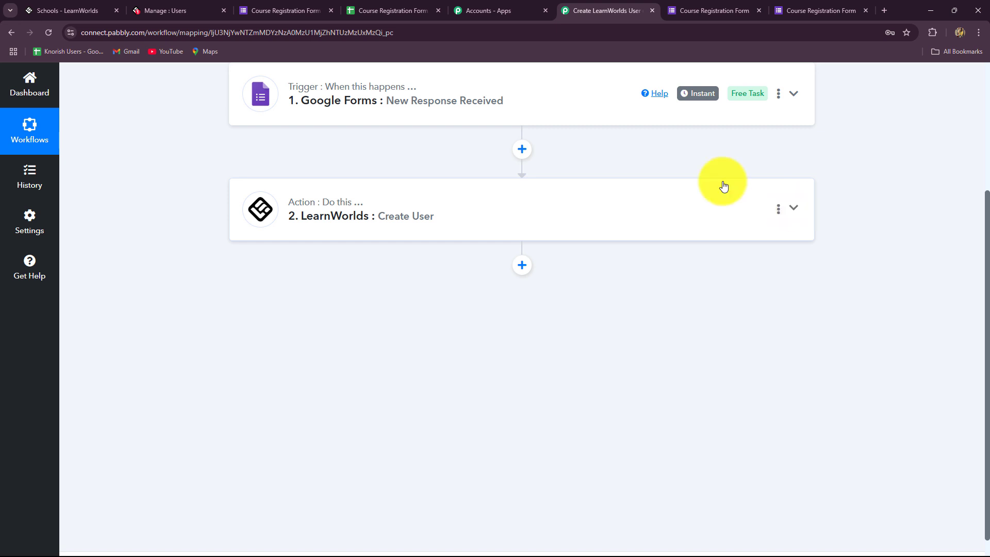
pyautogui.scroll(4, 667, 370)
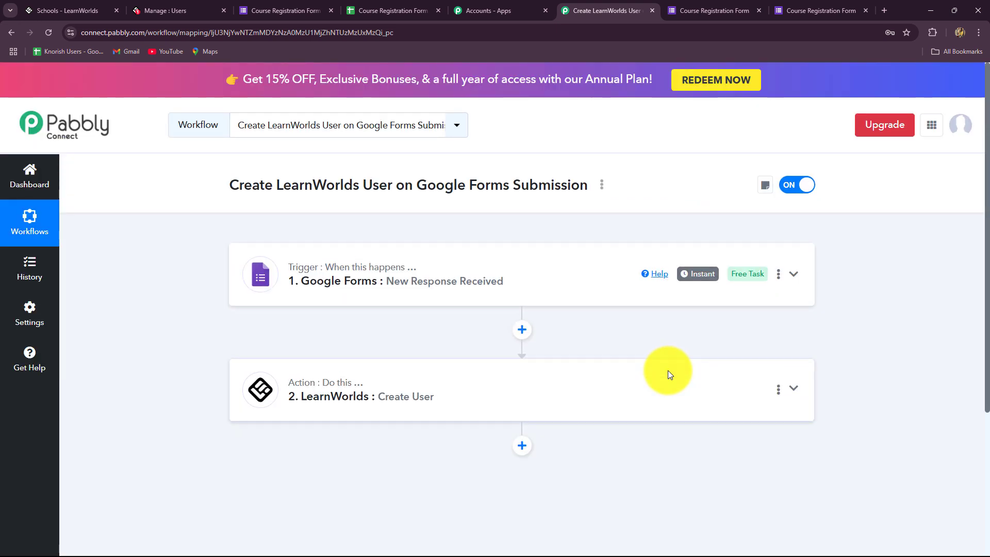